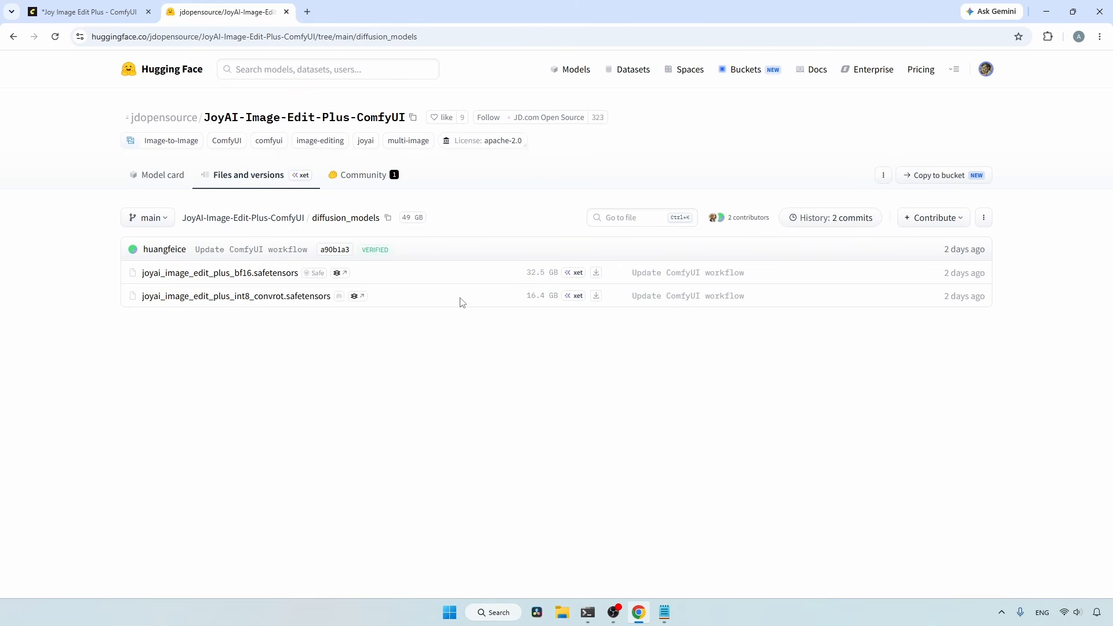
- Highlight the joyai_image_edit_plus_int8_convrot.safetensors file name and view the repository's text_encoders folder
drag(378, 299, 139, 296)
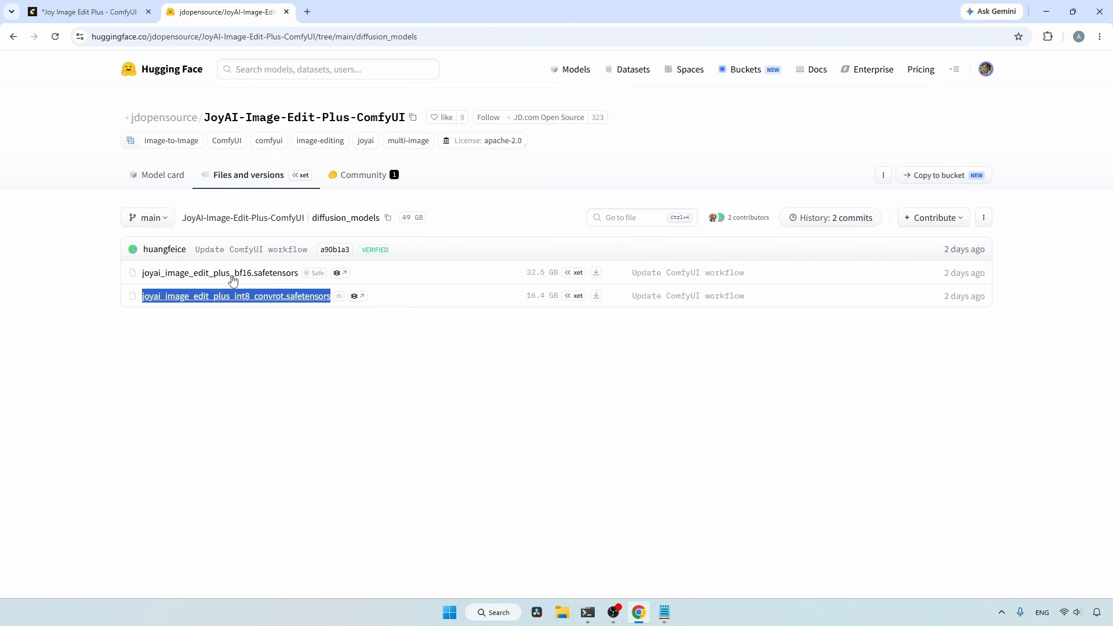
click(266, 216)
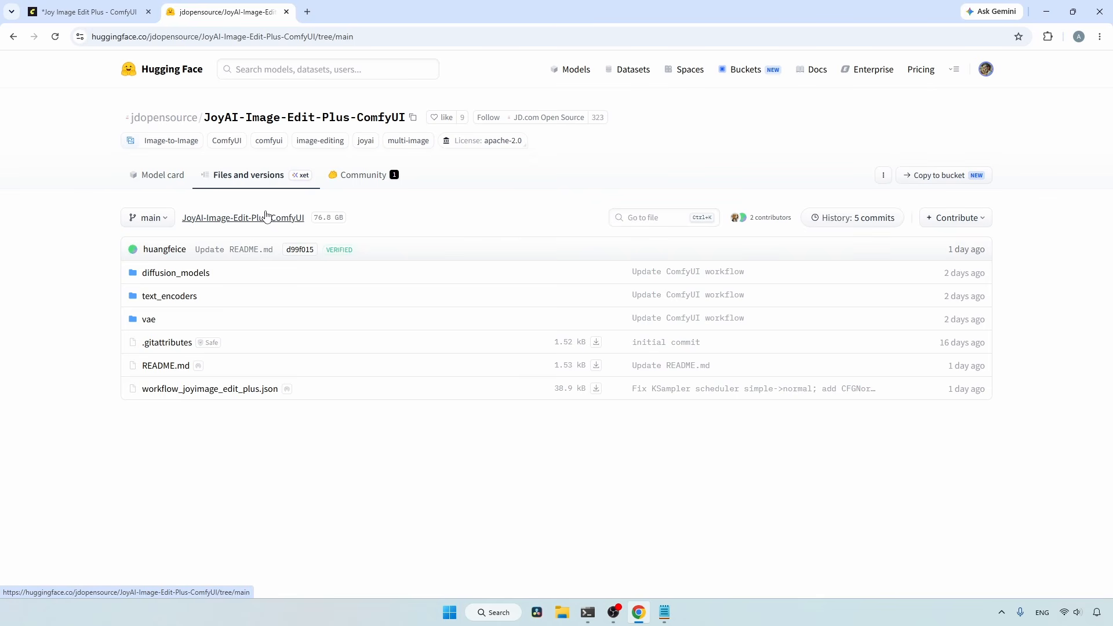
click(254, 301)
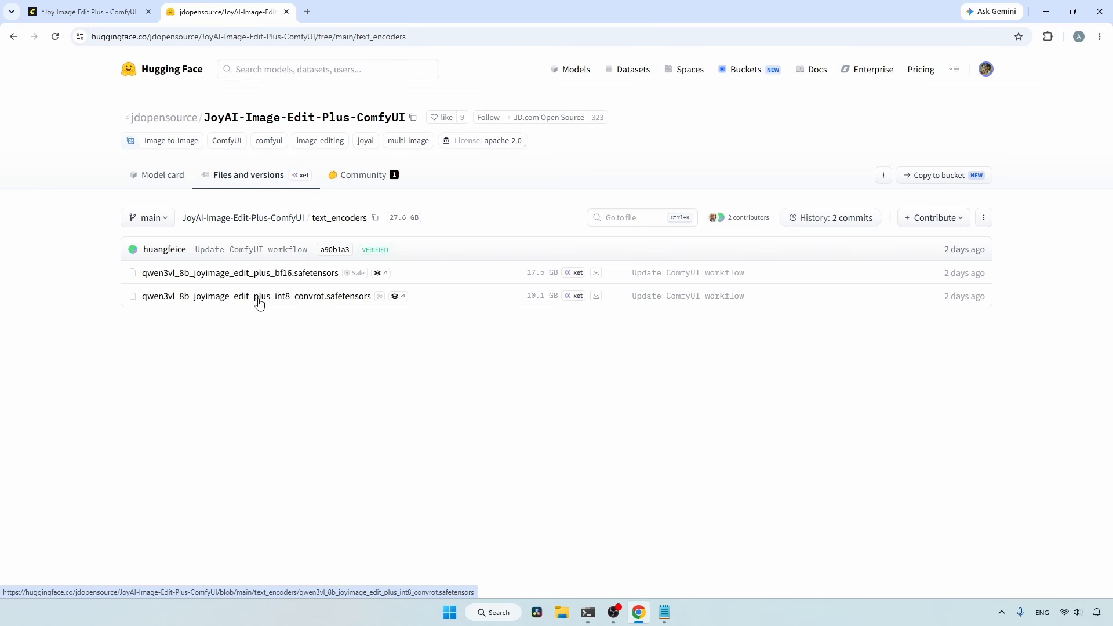
- View the repository's vae folder, highlight wan_2.1_vae.safetensors, and close the page to return to the ComfyUI workflow
click(268, 217)
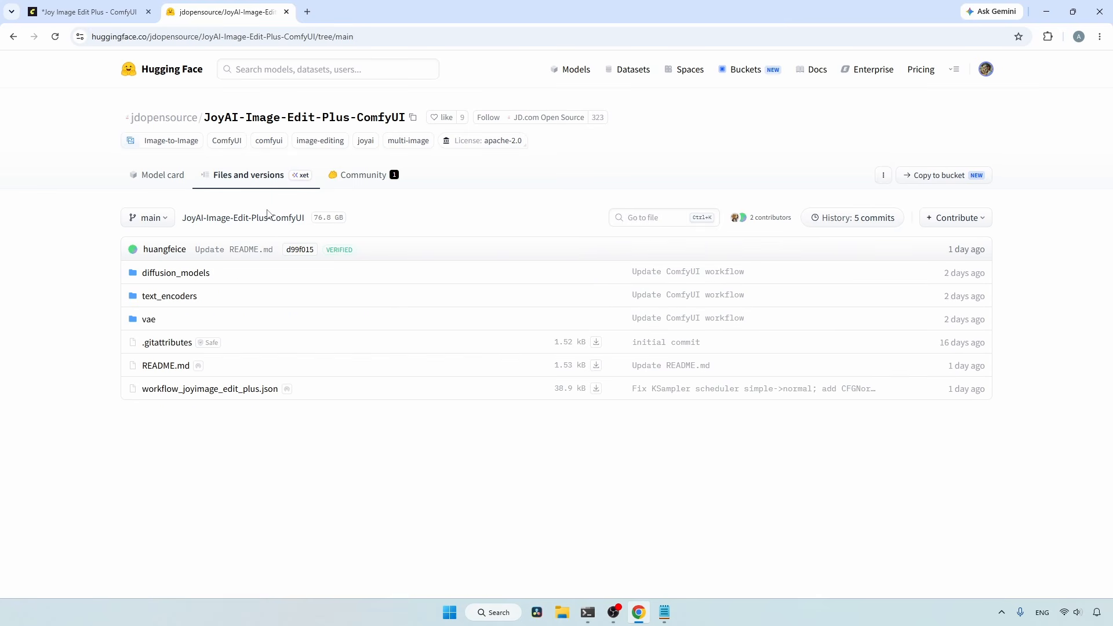
click(157, 321)
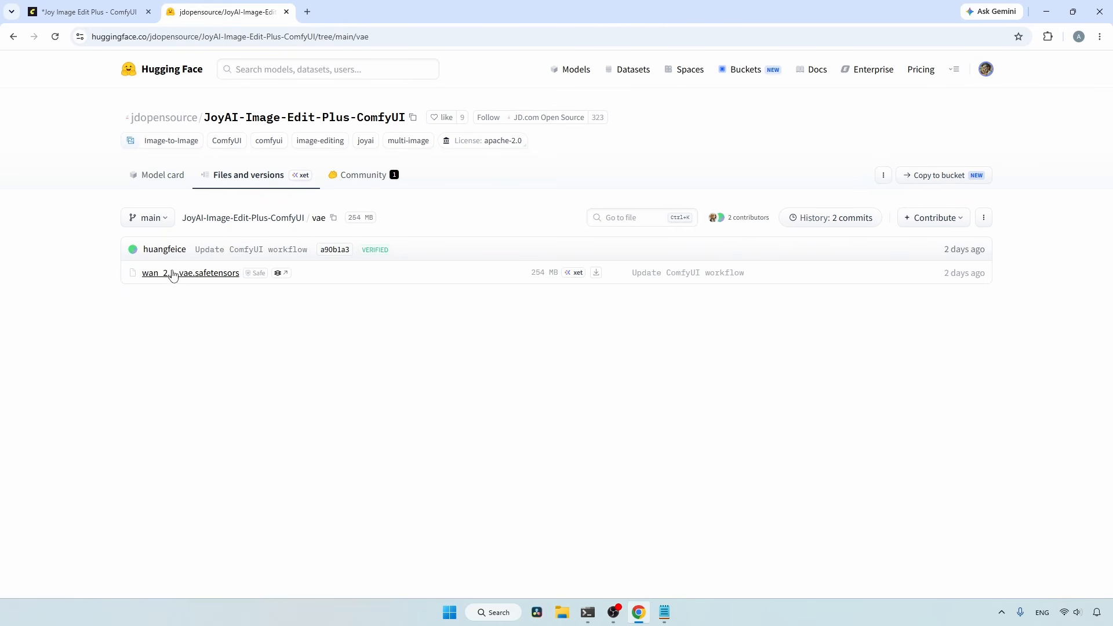
drag(142, 269, 338, 275)
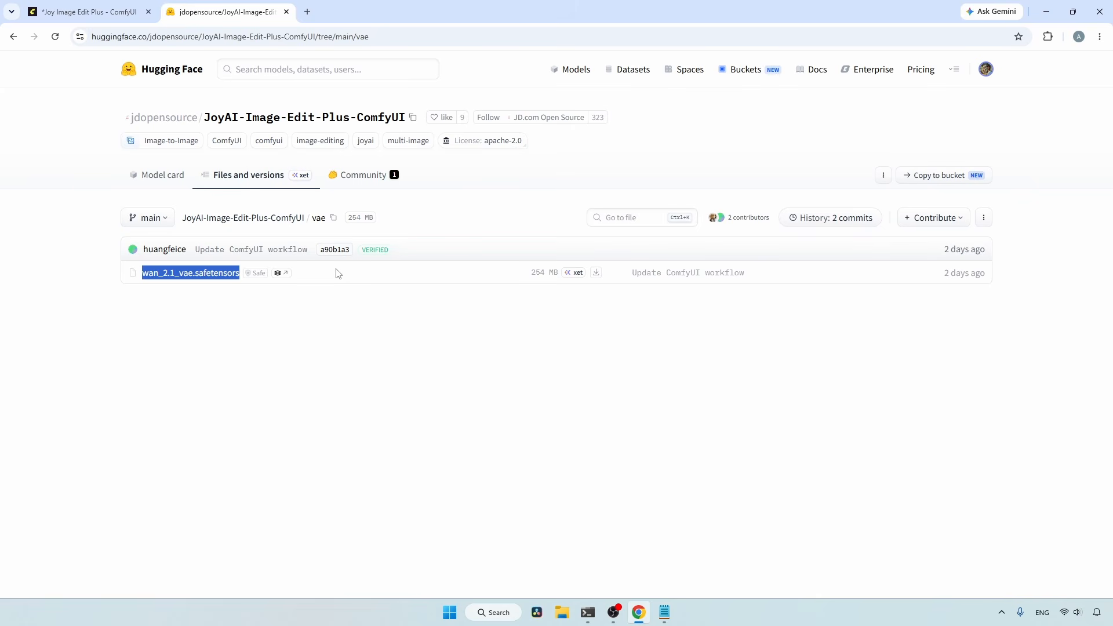
key(ctrl+w)
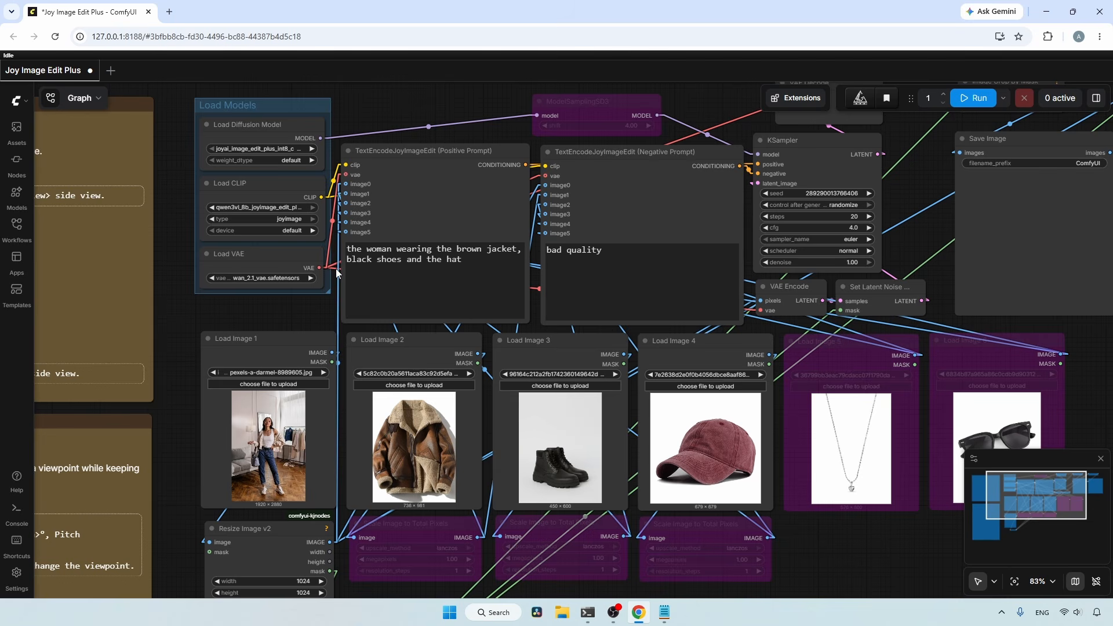
- Examine the Load Models group, selecting the Load Diffusion Model, Load CLIP and Load VAE nodes in turn
scroll(336, 269, down, 1)
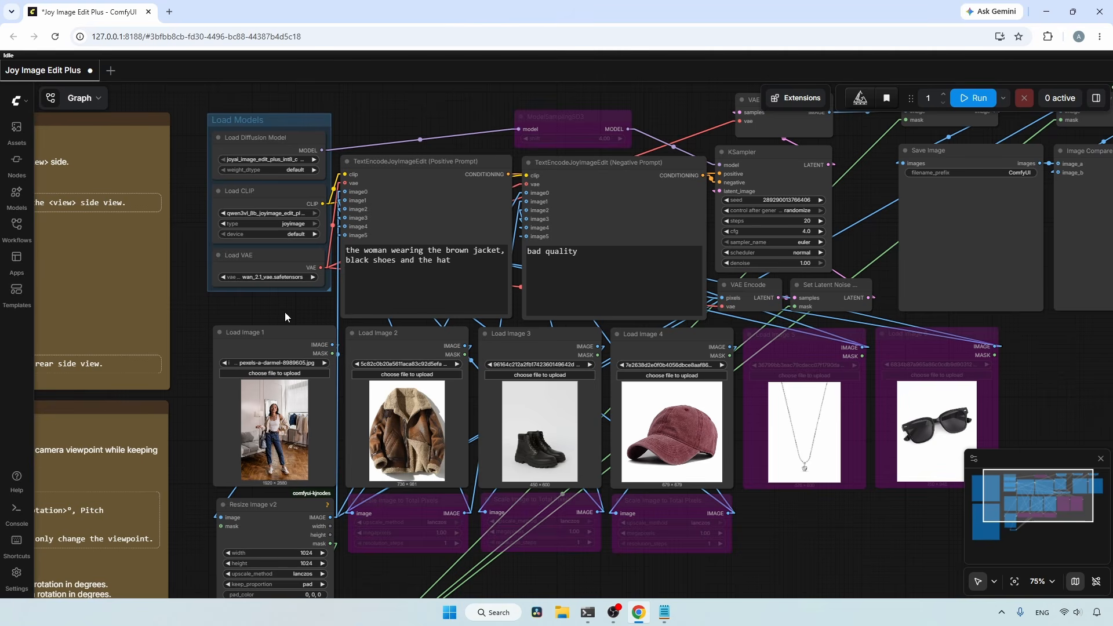
scroll(284, 316, up, 1)
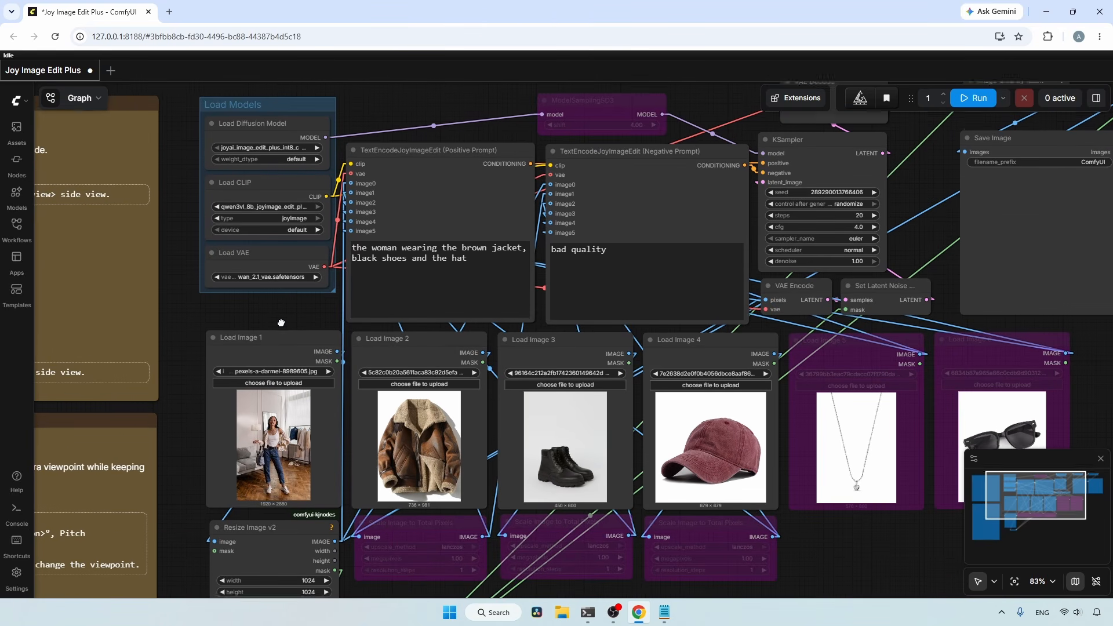
drag(284, 316, 320, 401)
scroll(224, 234, up, 2)
scroll(223, 234, up, 6)
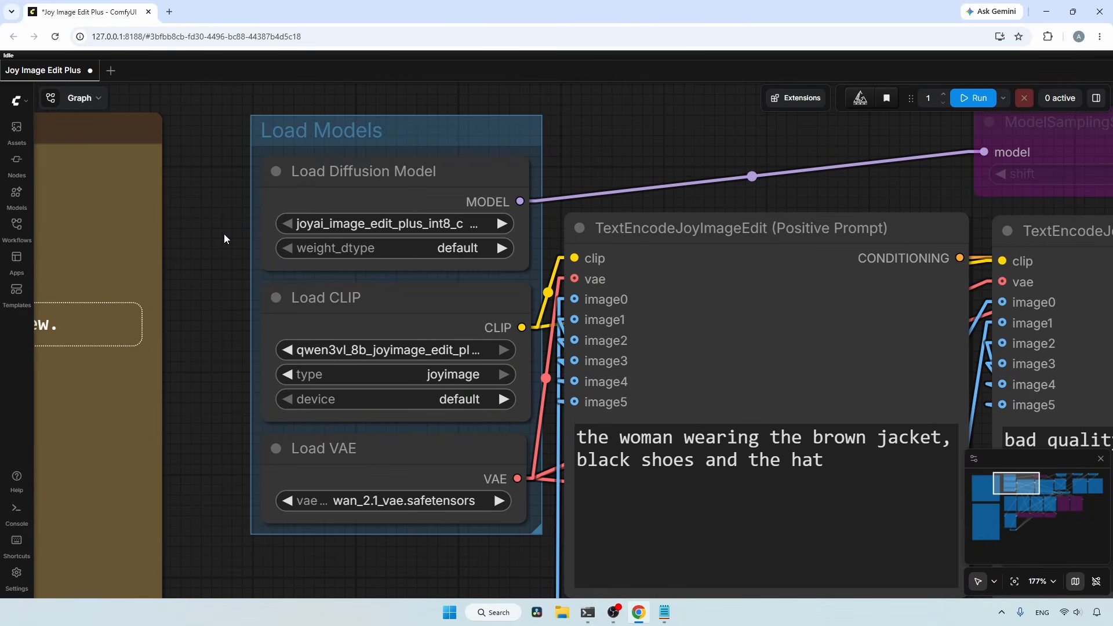
click(421, 144)
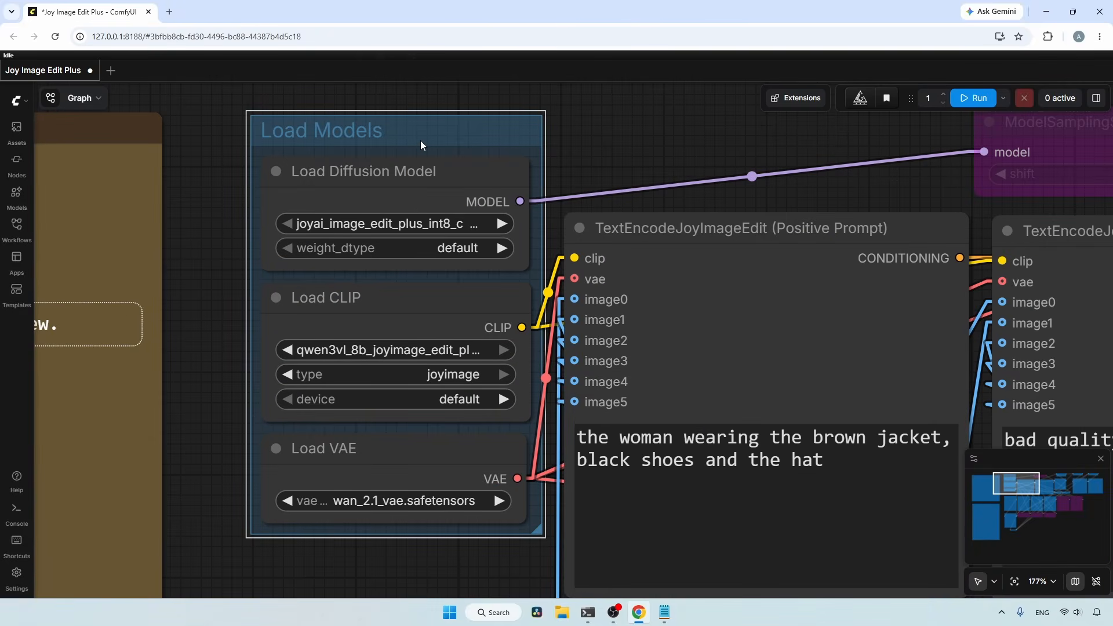
click(444, 201)
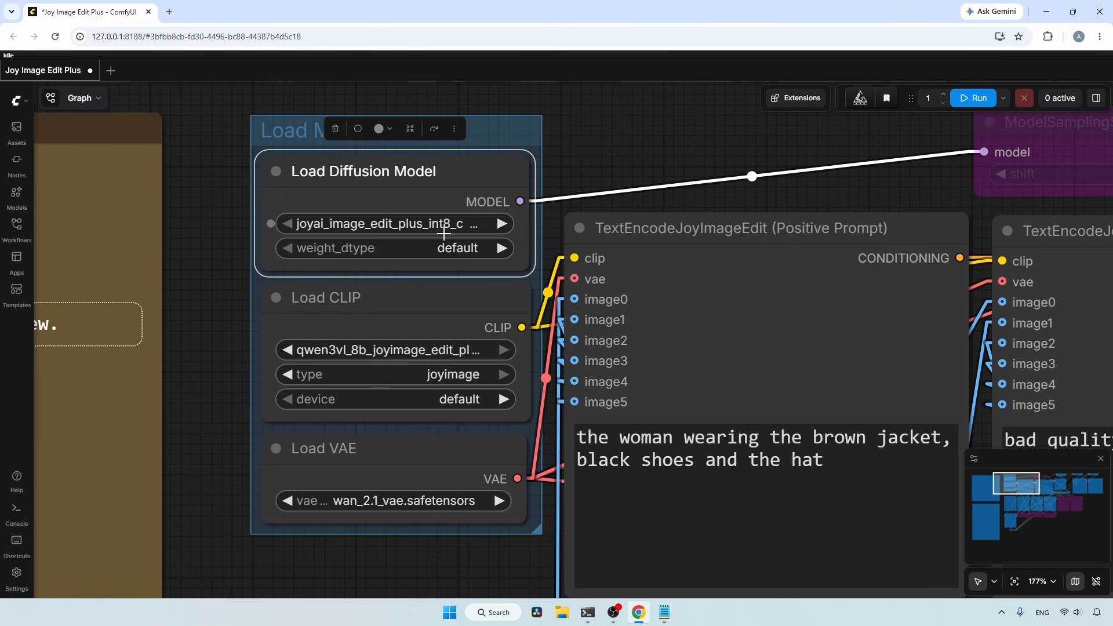
click(418, 316)
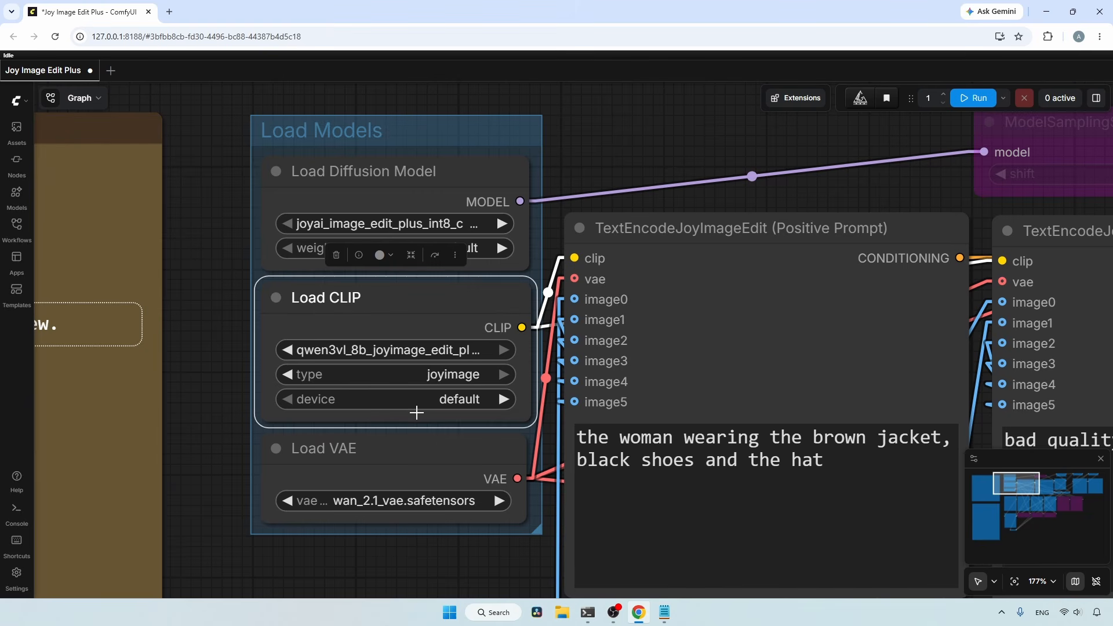
click(420, 469)
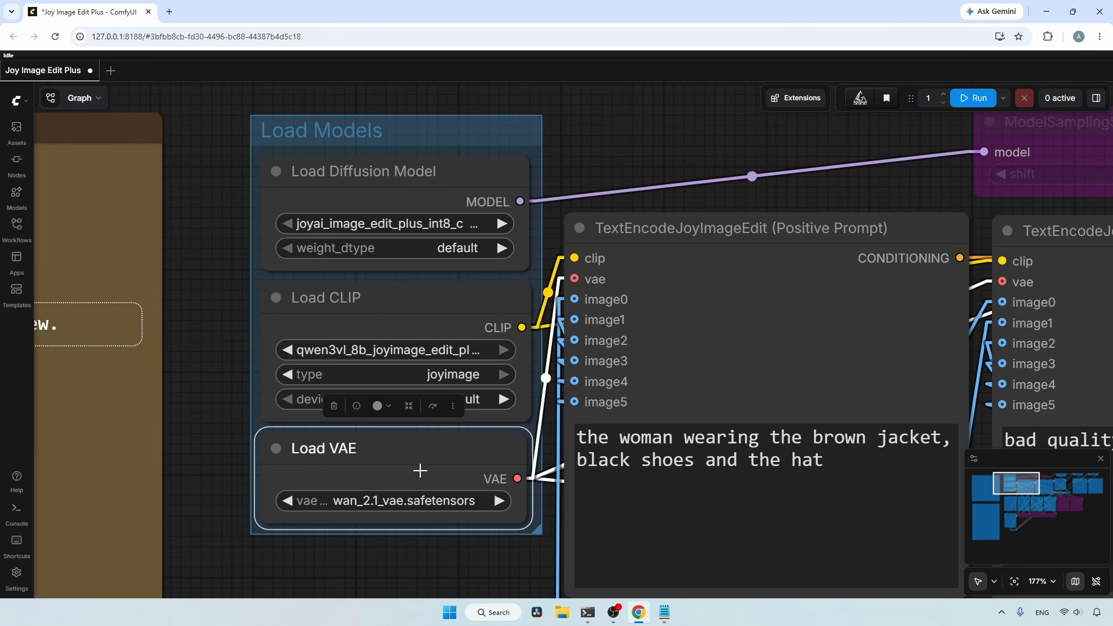
- Examine the positive and negative TextEncodeJoyImageEdit nodes with their image inputs and prompt texts
scroll(422, 513, down, 4)
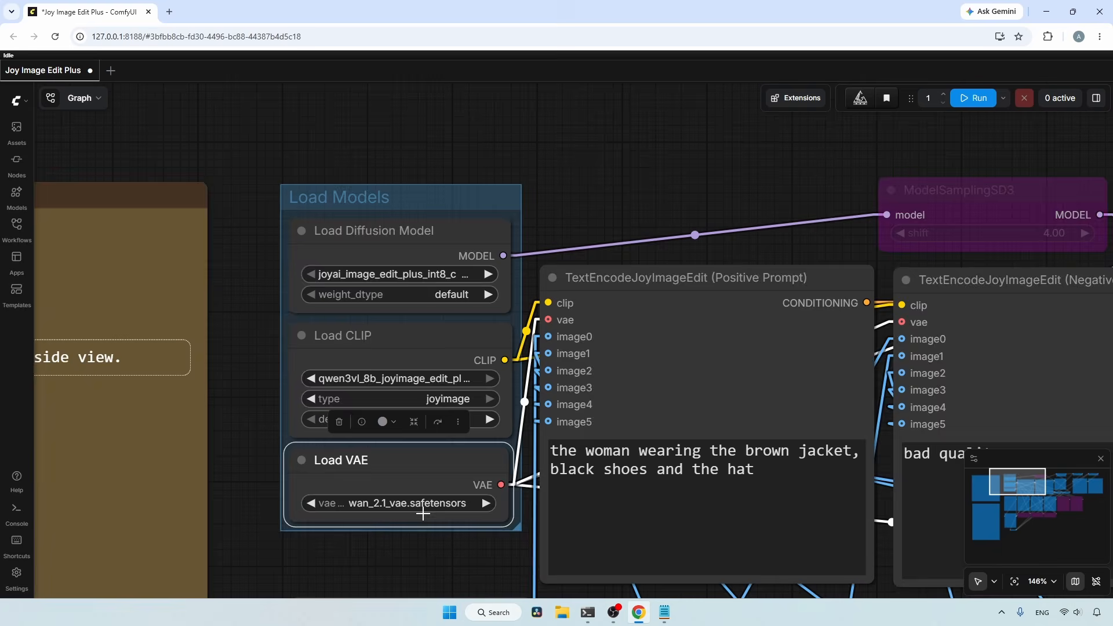
drag(746, 276, 647, 145)
scroll(631, 152, down, 1)
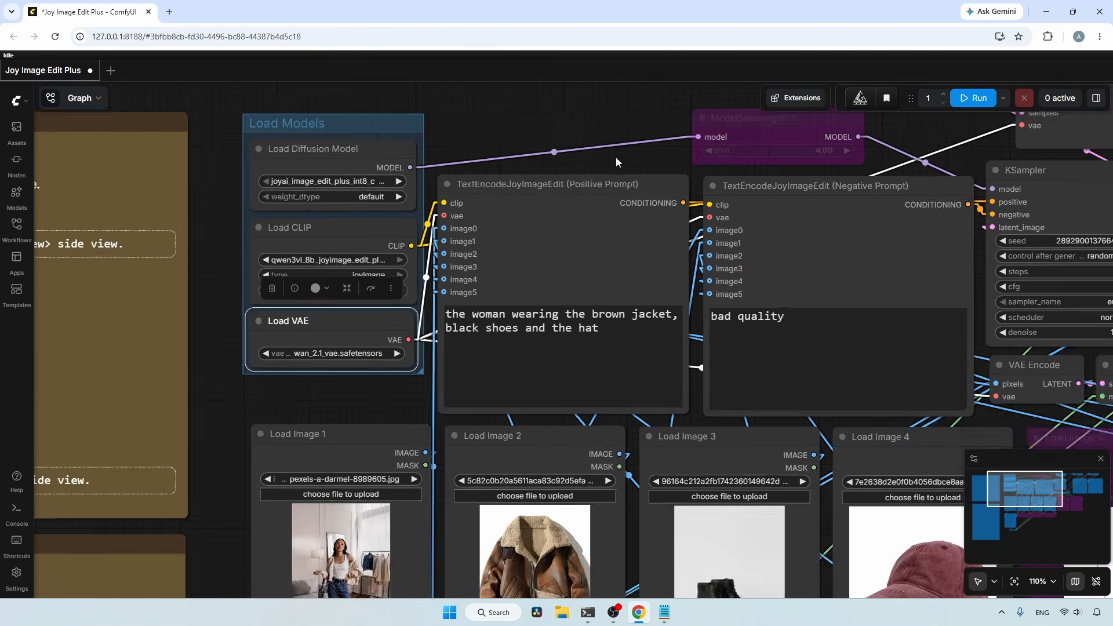
scroll(613, 158, up, 3)
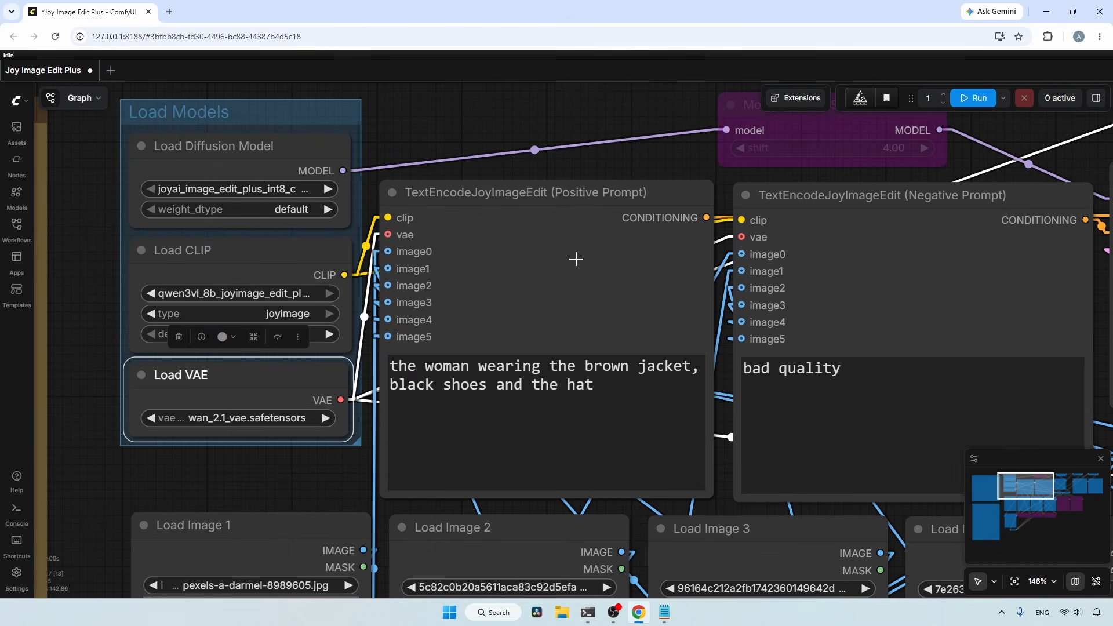
click(584, 234)
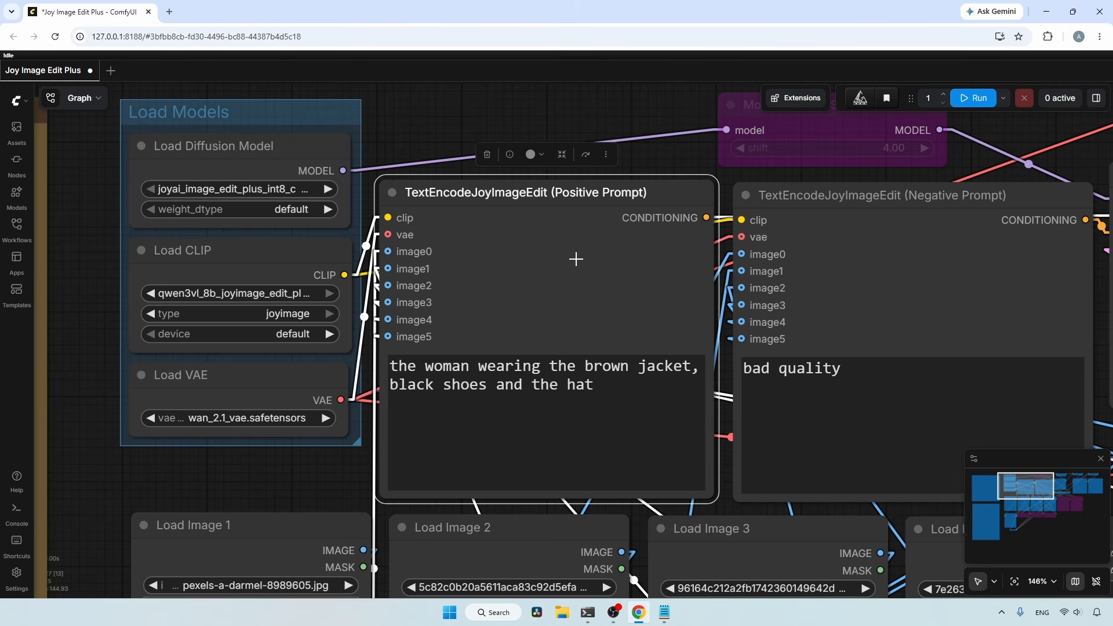
click(631, 408)
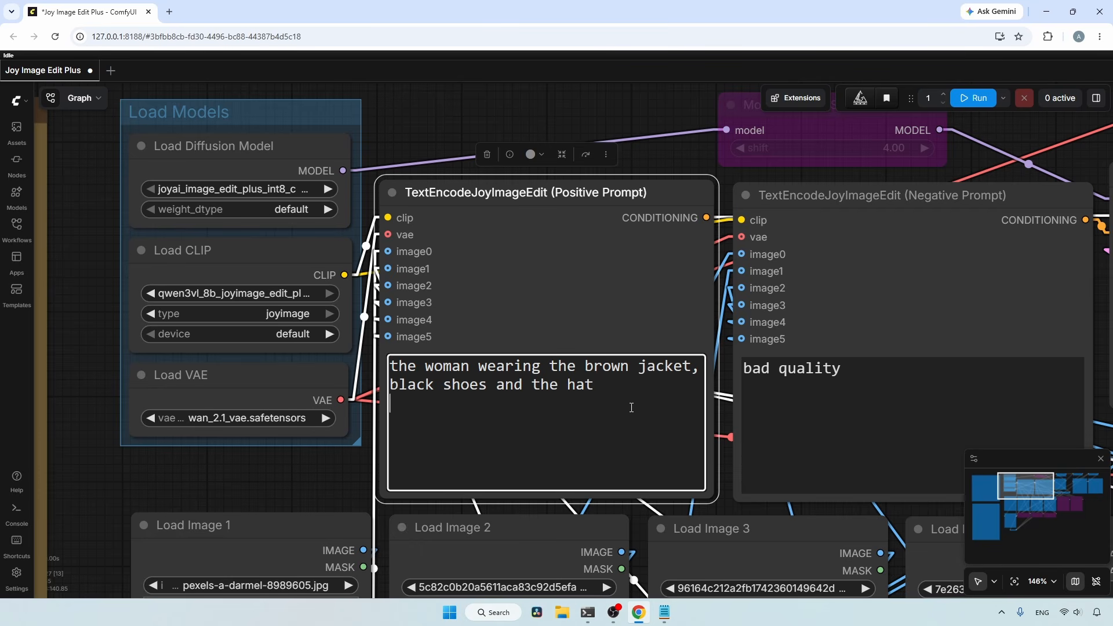
drag(847, 186, 609, 145)
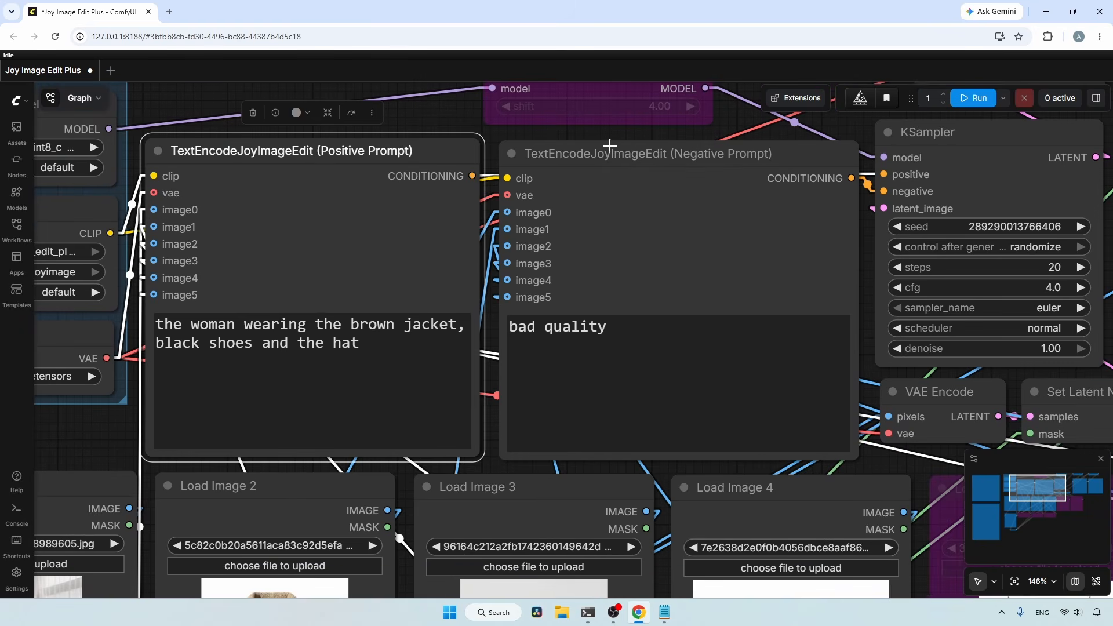
click(637, 182)
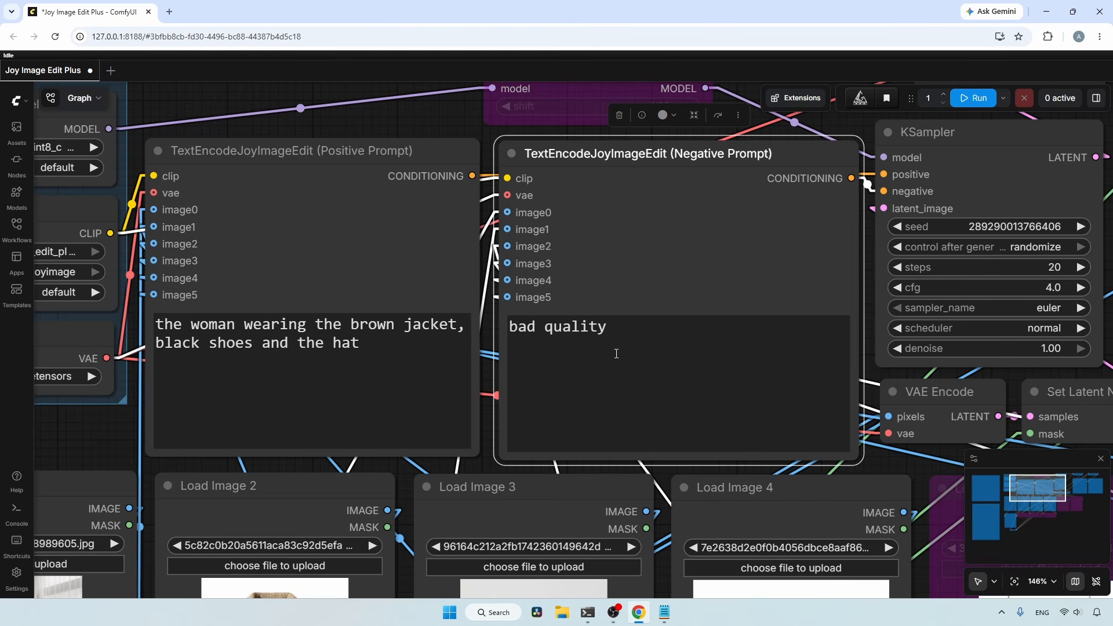
- Inspect the Load Image 1 node and the Resize Image v2 and Invert Mask nodes beneath it
scroll(616, 353, down, 2)
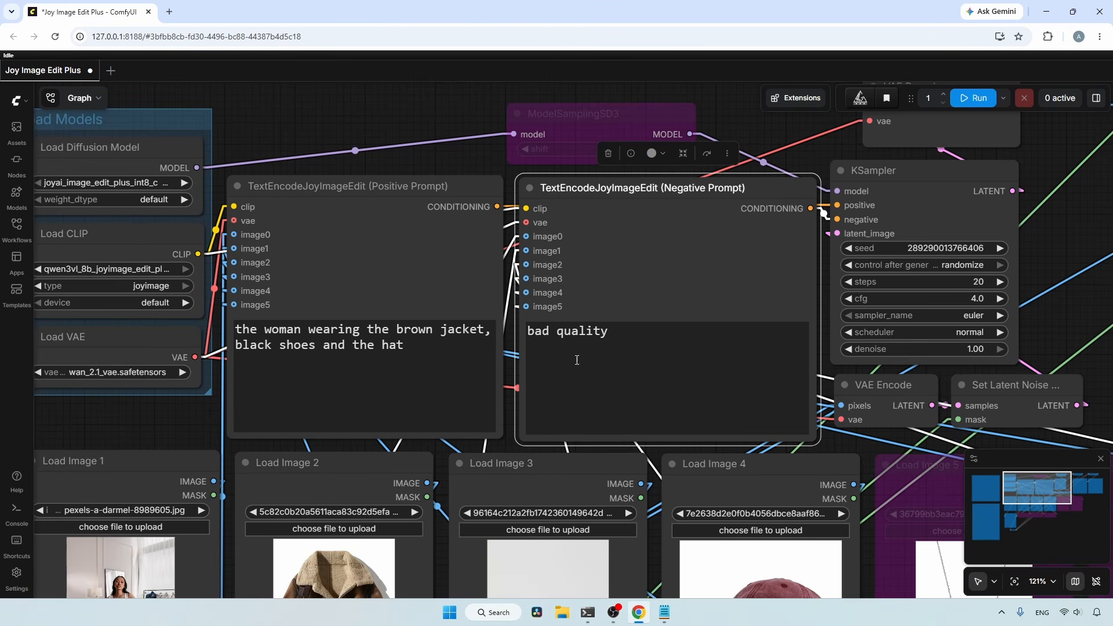
drag(165, 431, 355, 183)
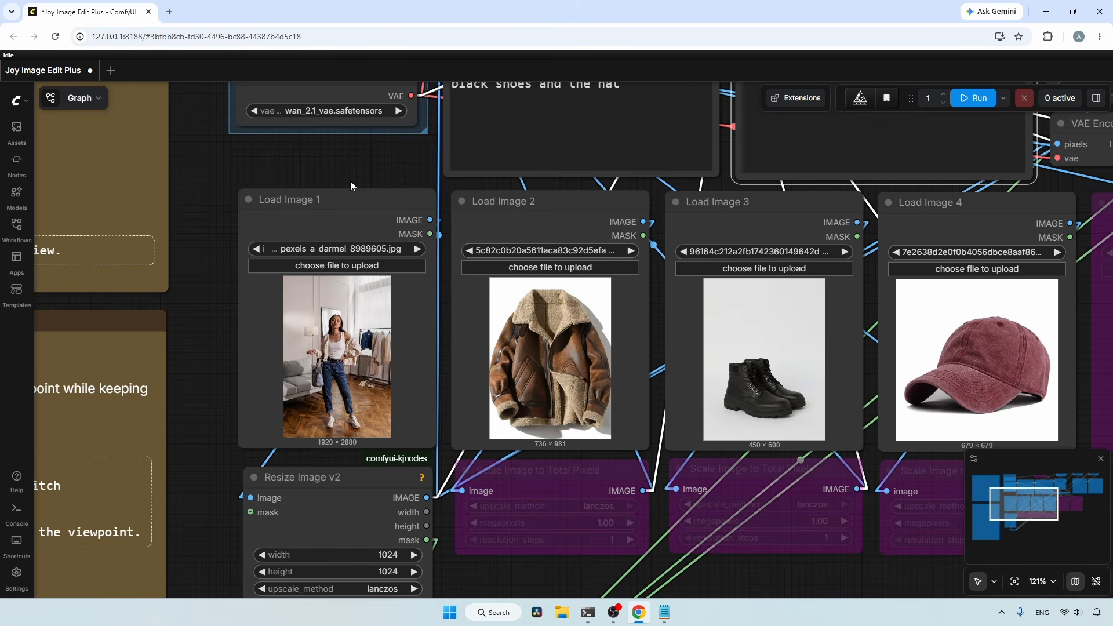
click(331, 221)
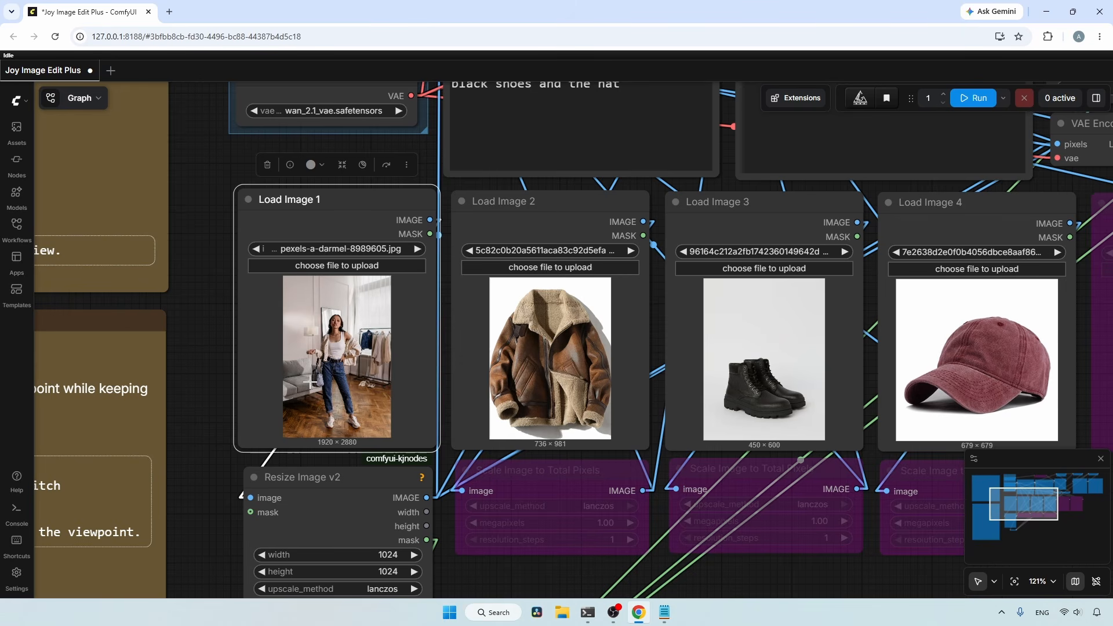
scroll(346, 271, down, 5)
click(347, 271)
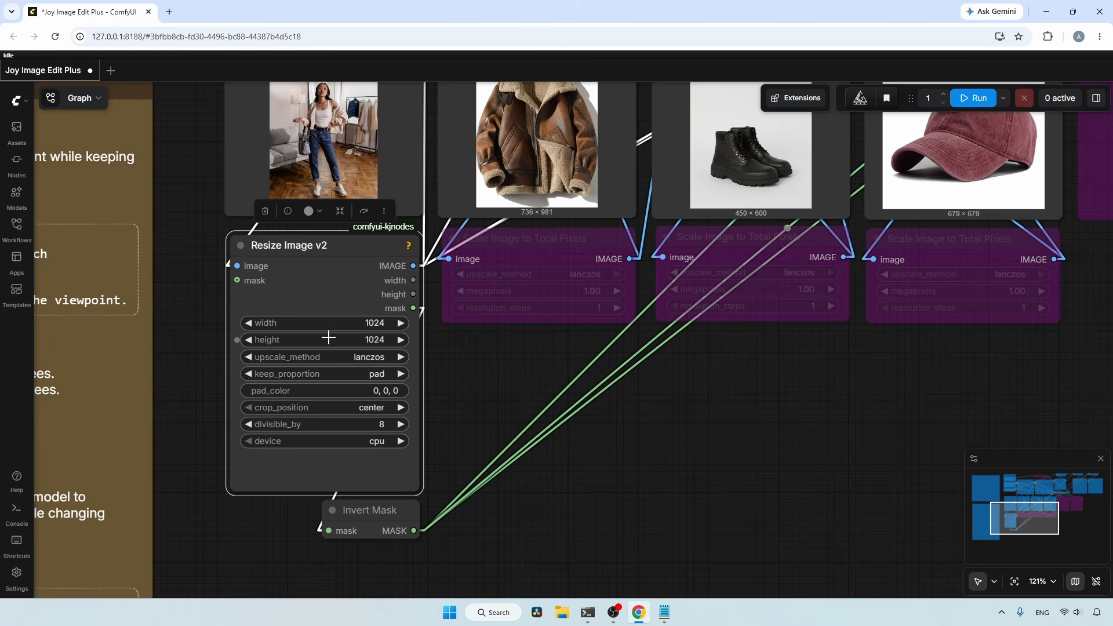
click(398, 514)
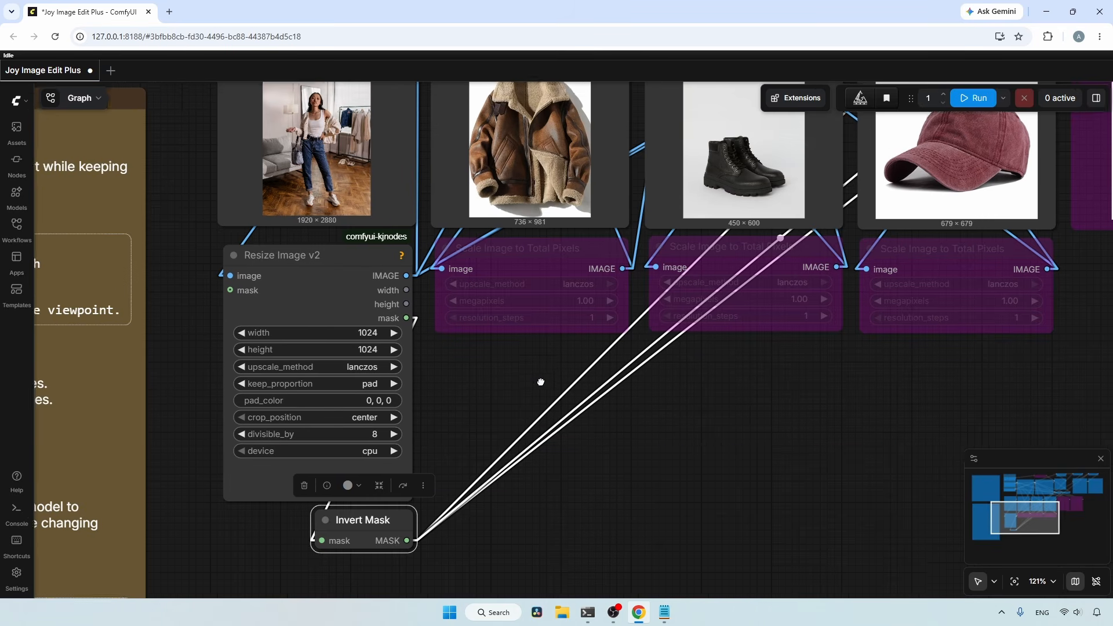
- Inspect the Load Image 2, 3 and 4 reference nodes, including the Scale Image to Total Pixels node under Load Image 2
drag(539, 382, 424, 587)
click(489, 203)
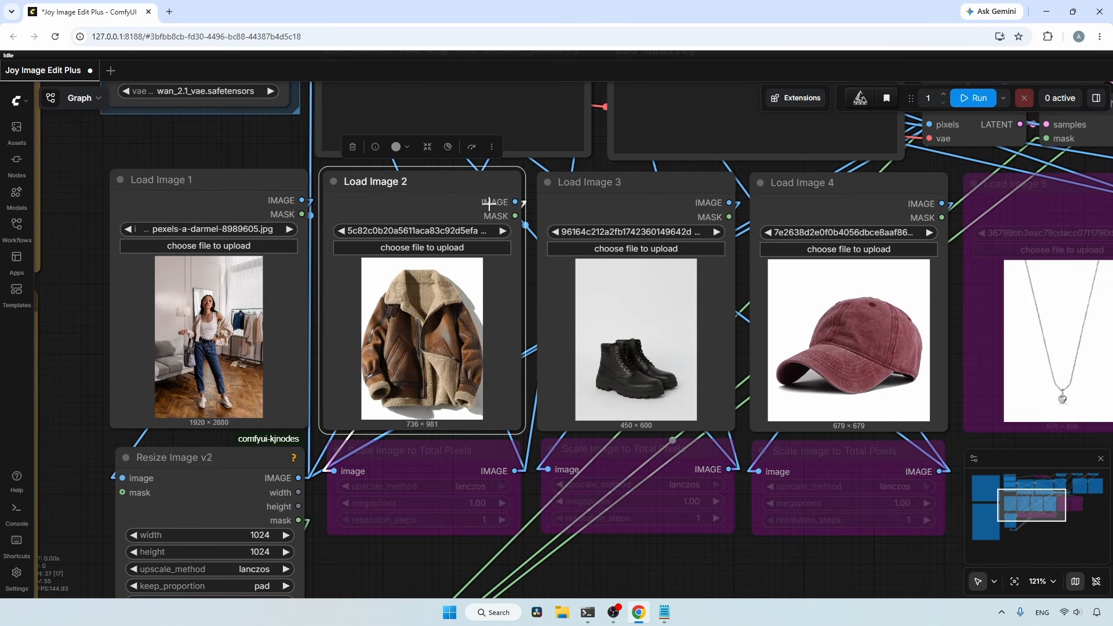
scroll(393, 306, down, 1)
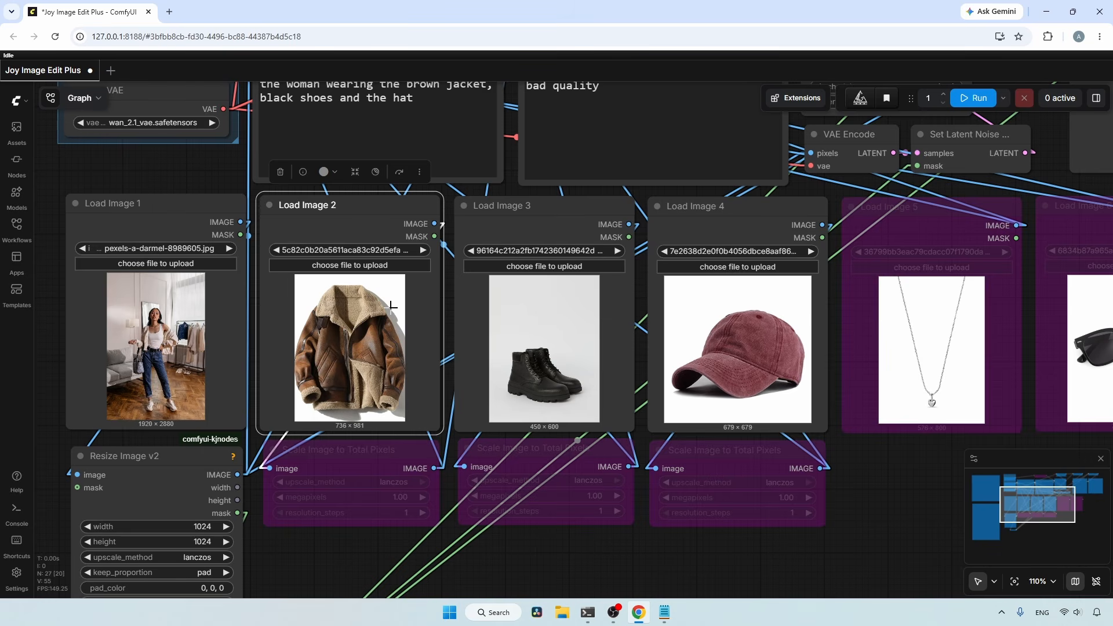
click(385, 452)
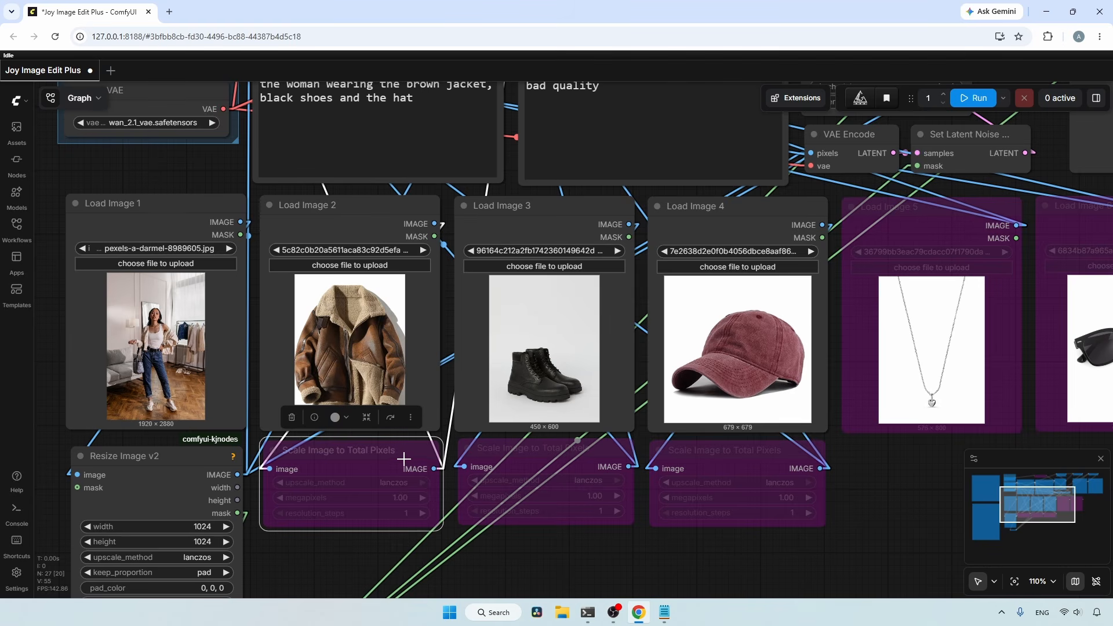
click(621, 217)
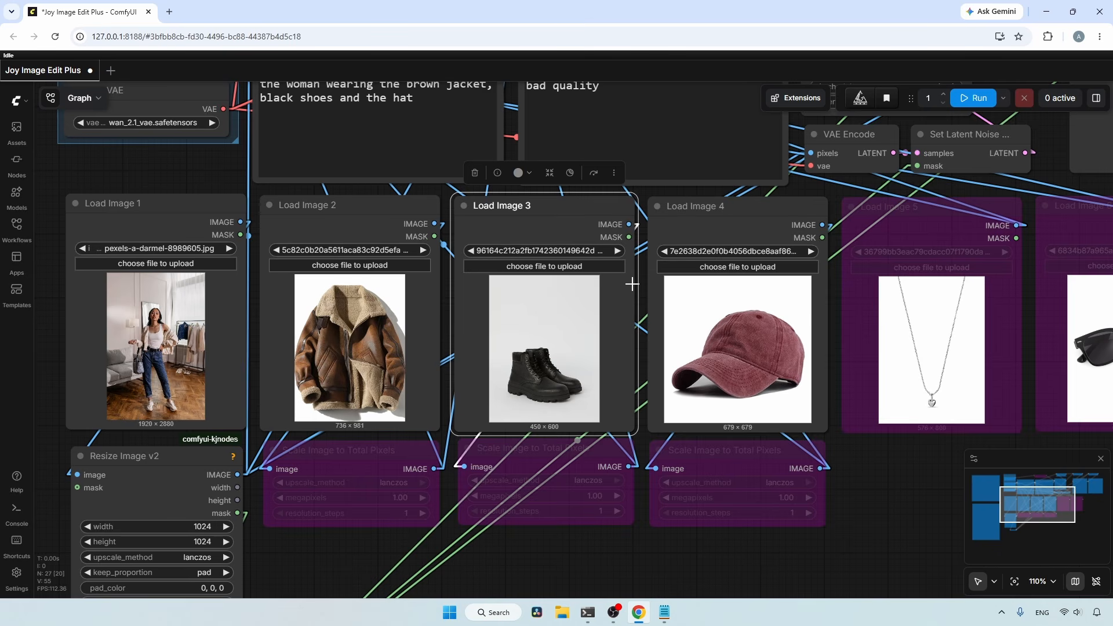
scroll(649, 190, up, 5)
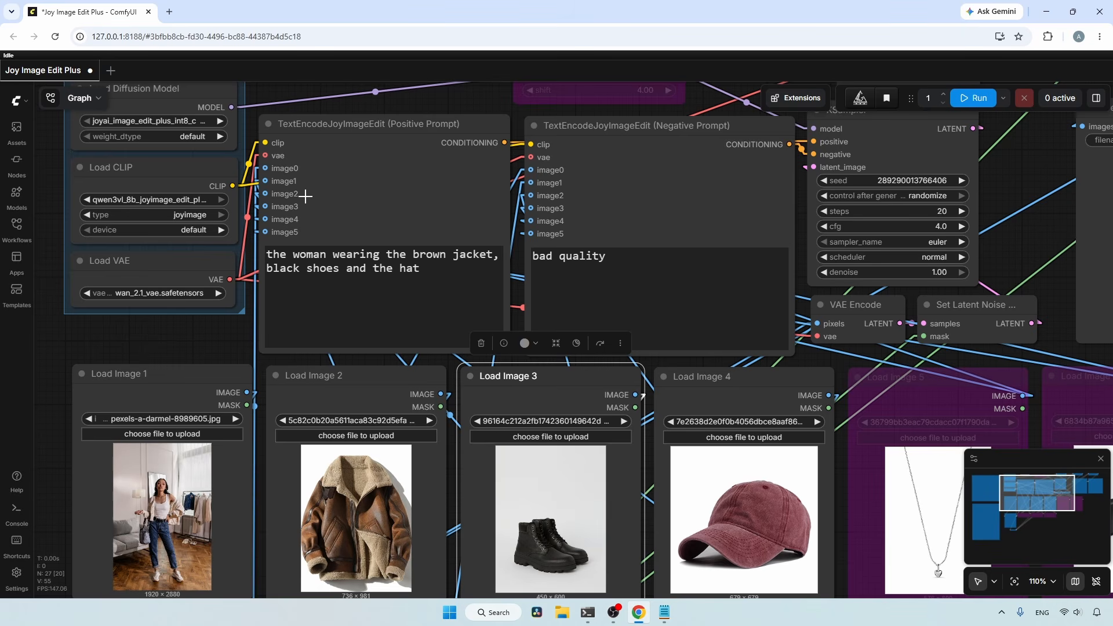
click(709, 397)
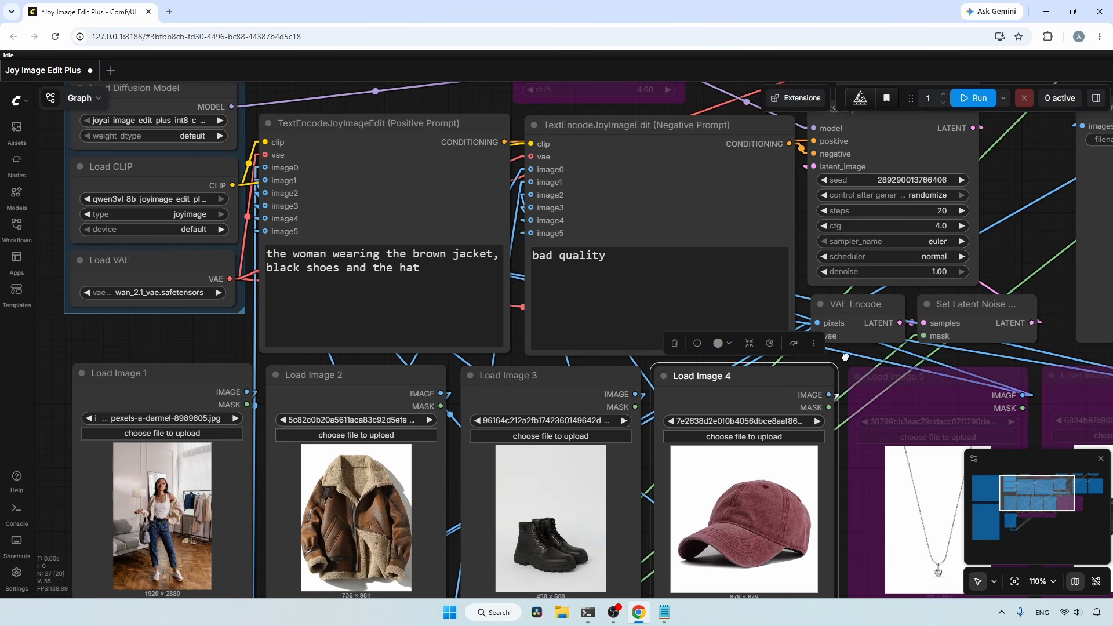
drag(843, 361, 704, 179)
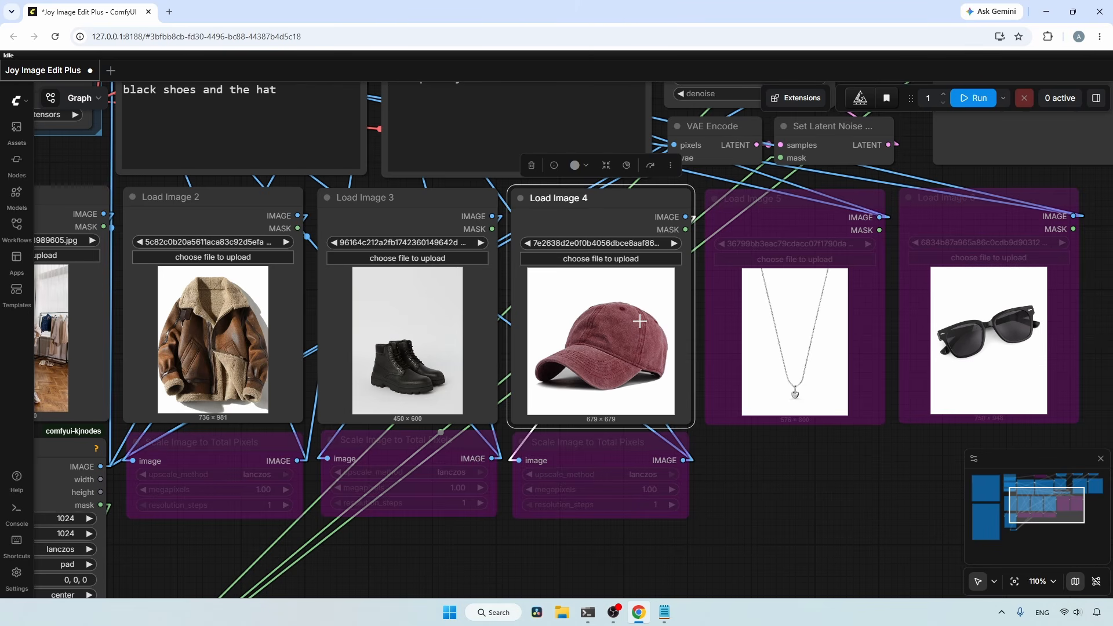
scroll(768, 443, down, 2)
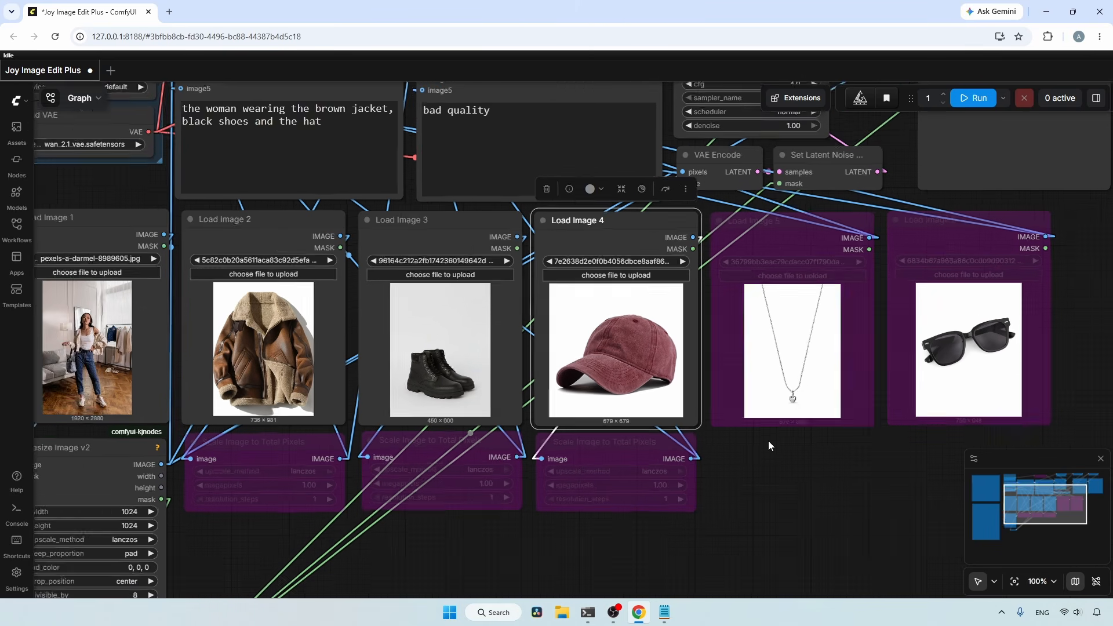
drag(868, 158, 881, 208)
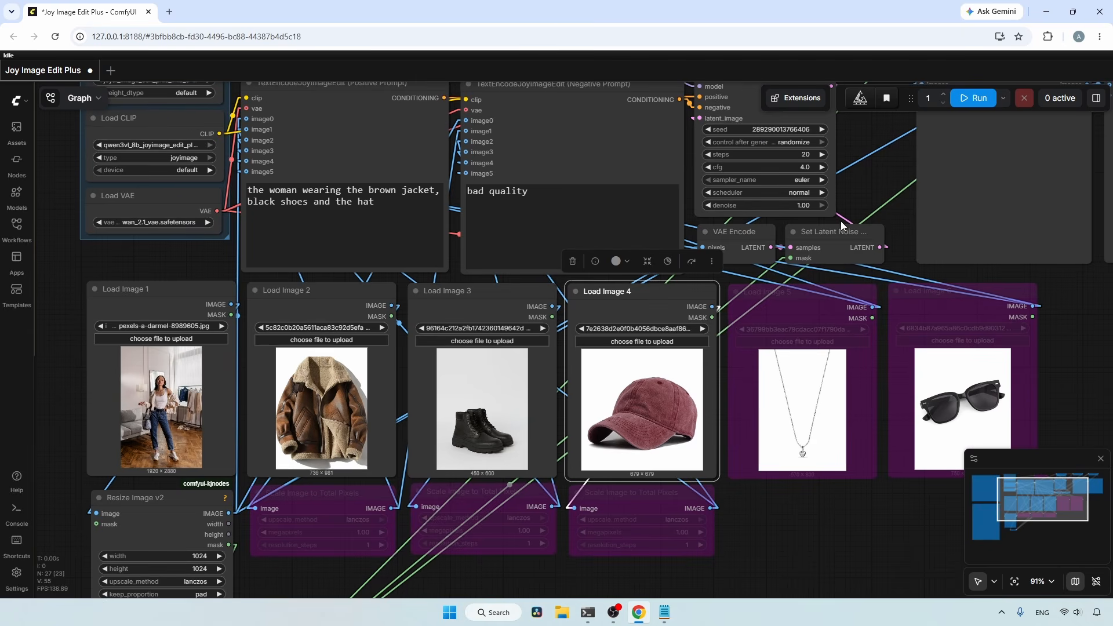
- Examine the Set Latent Noise Mask, VAE Encode and KSampler nodes, including the sampler settings
click(835, 235)
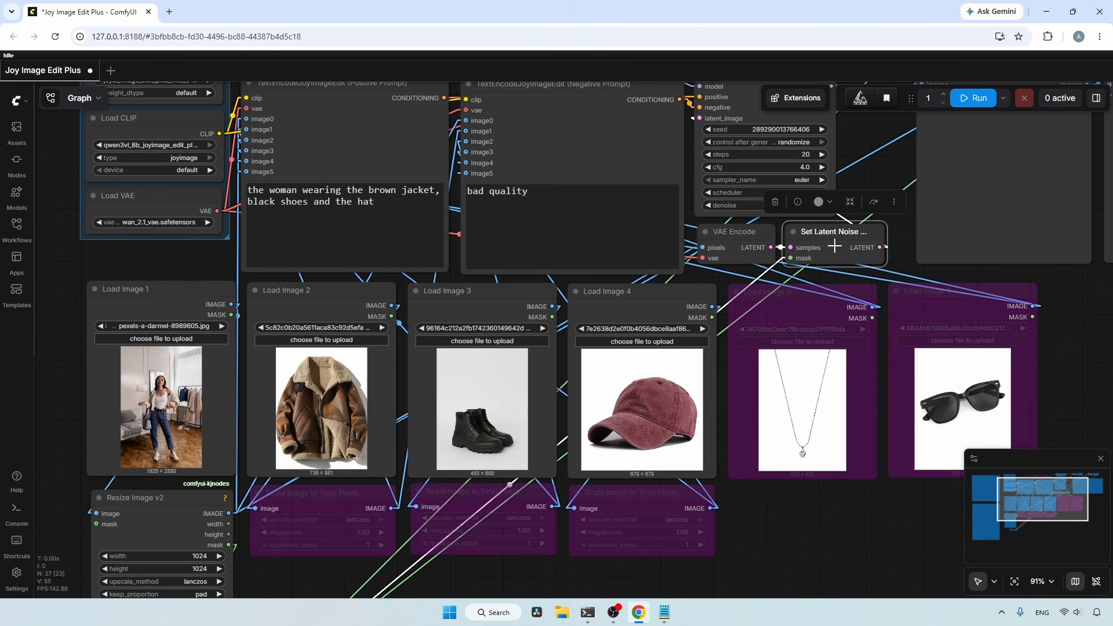
click(752, 250)
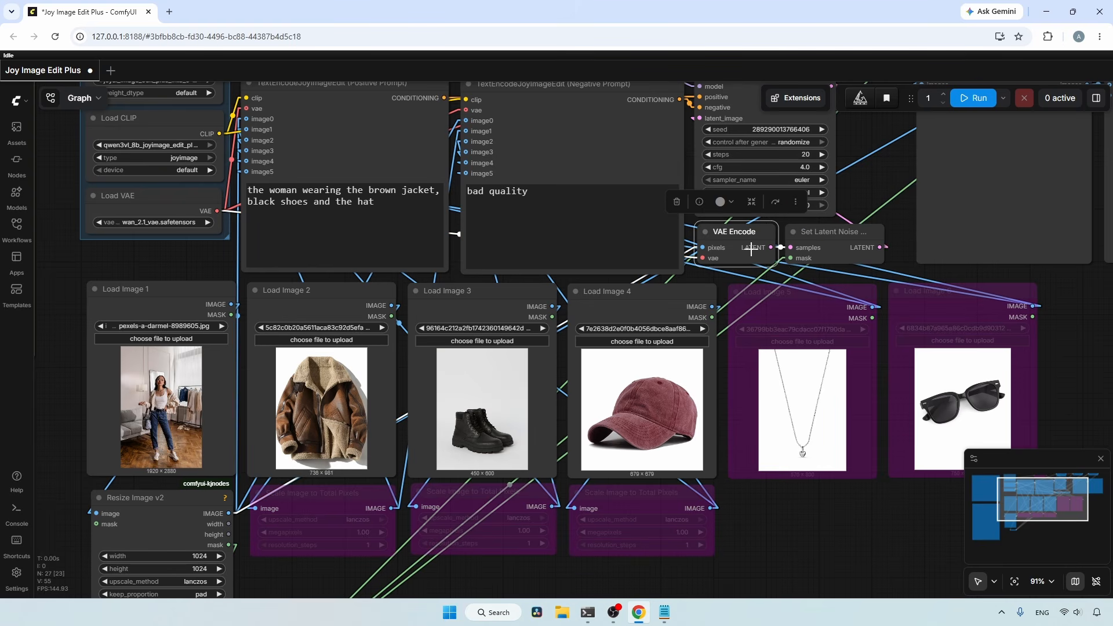
click(847, 256)
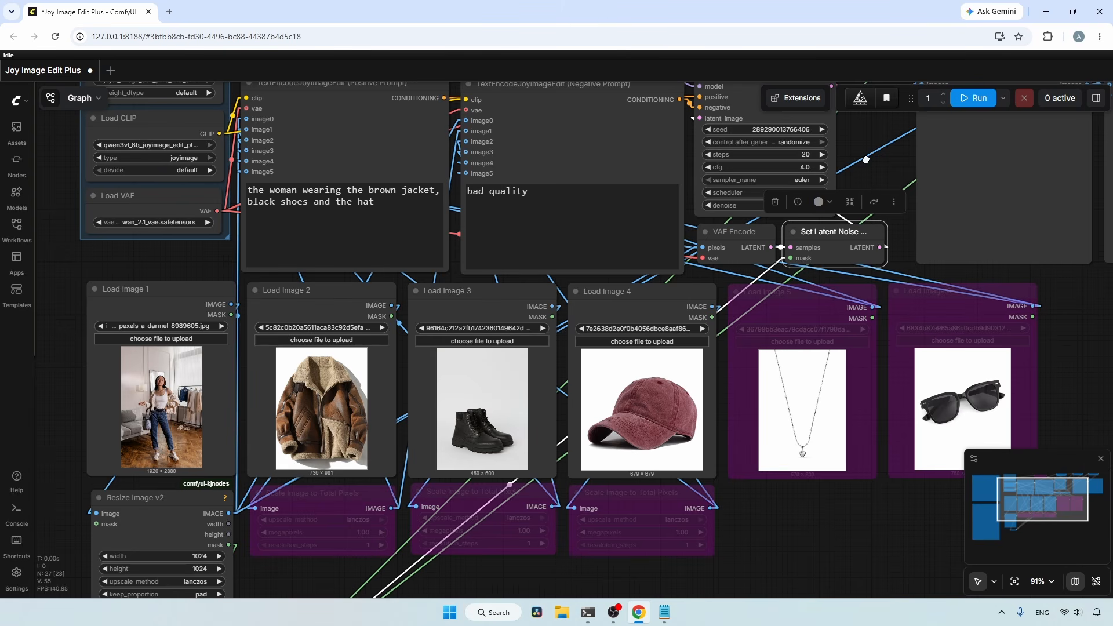
drag(865, 158, 846, 319)
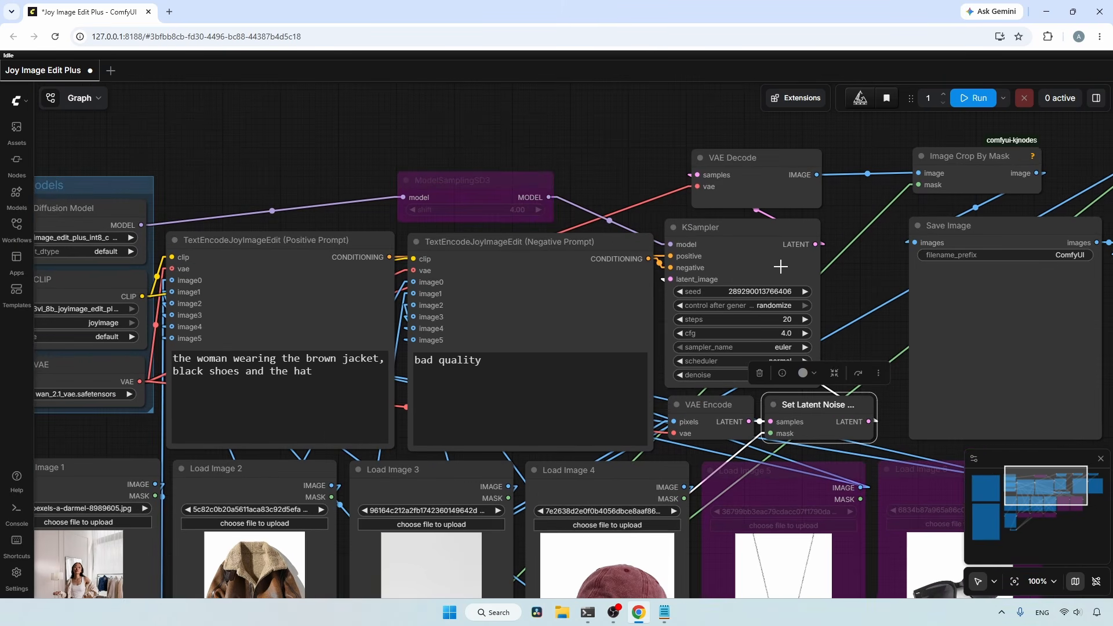
click(783, 251)
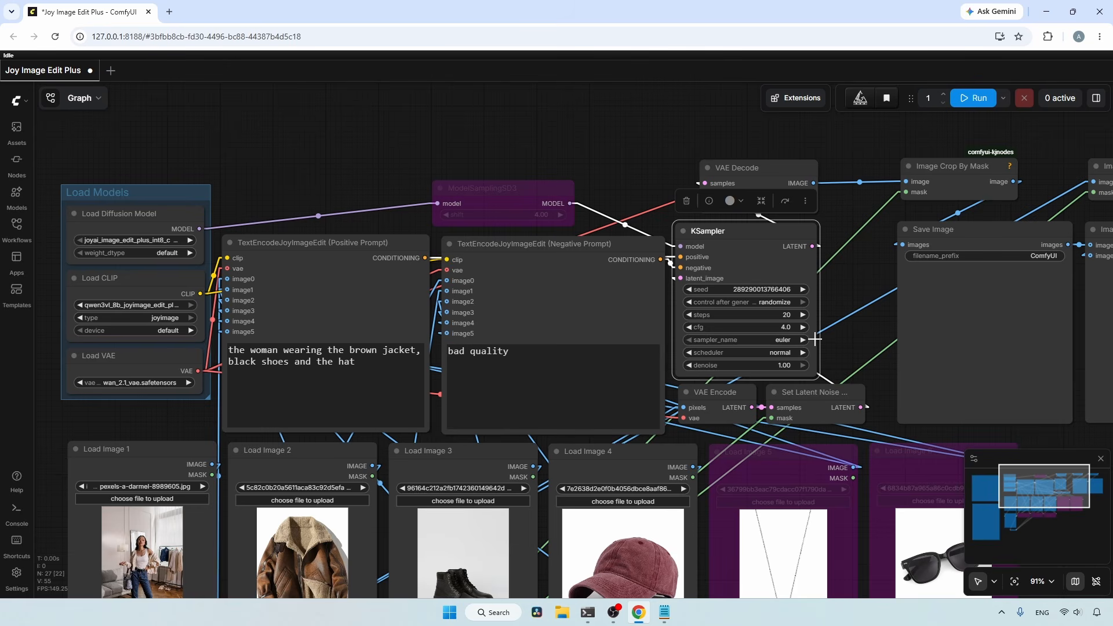
scroll(815, 339, up, 1)
scroll(812, 358, down, 1)
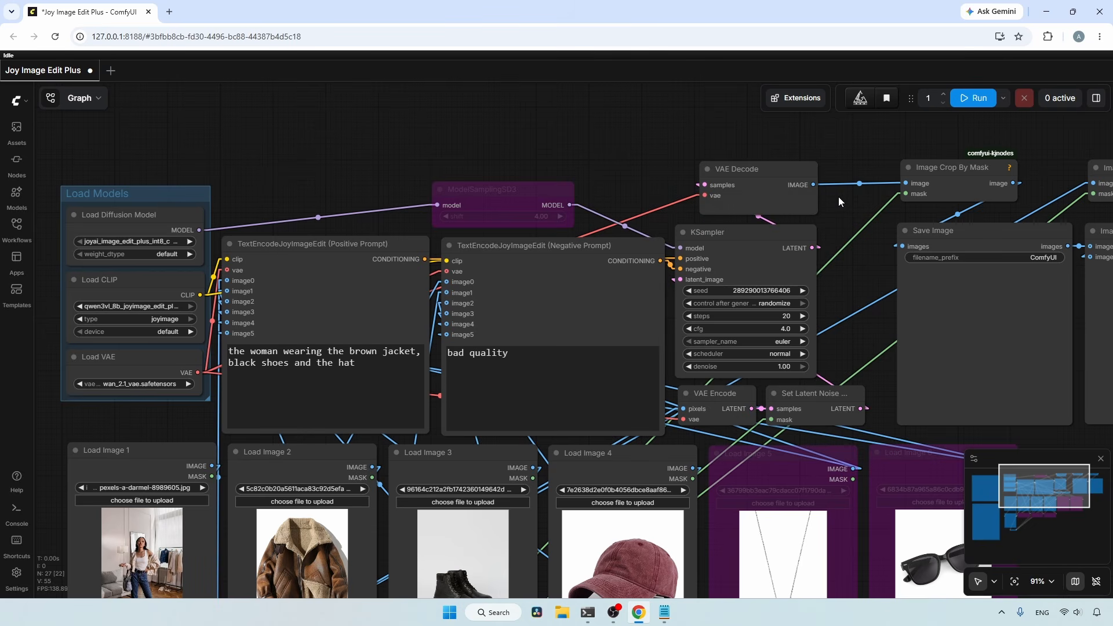
- Examine the output nodes: VAE Decode, Image Crop By Mask, Save Image and Image Comparer
drag(838, 197, 640, 166)
click(582, 162)
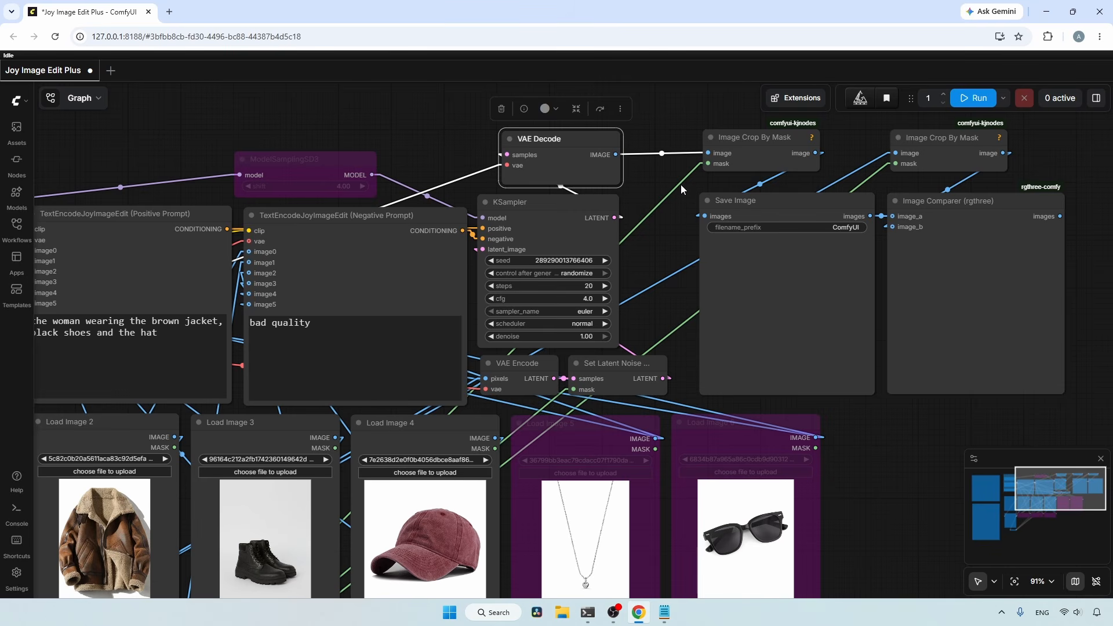
drag(669, 190, 548, 208)
scroll(629, 163, up, 1)
click(647, 172)
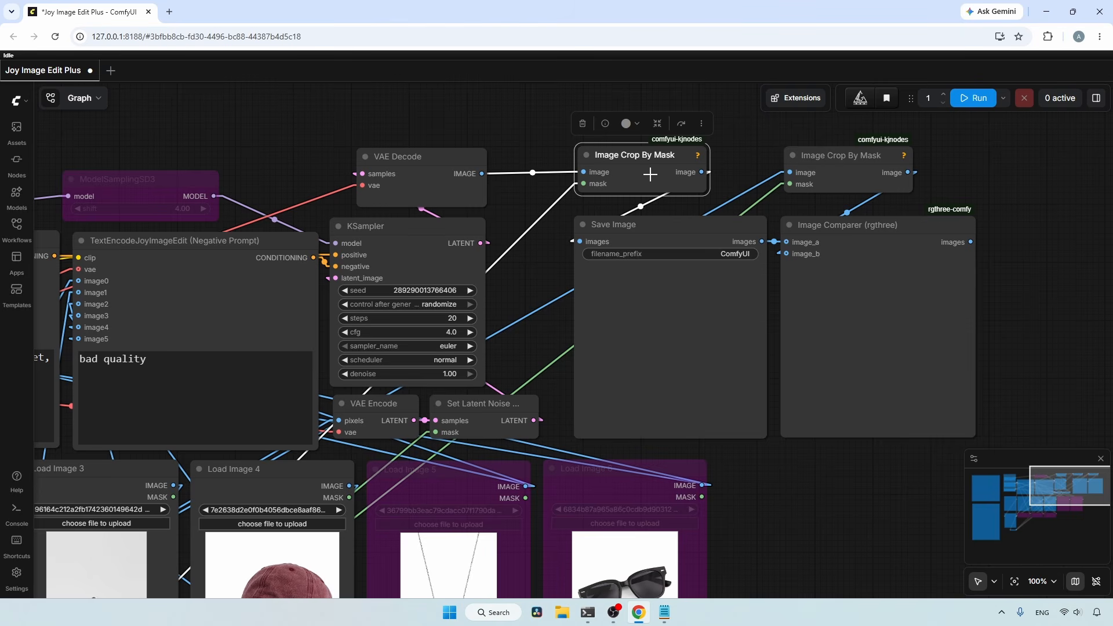
click(666, 305)
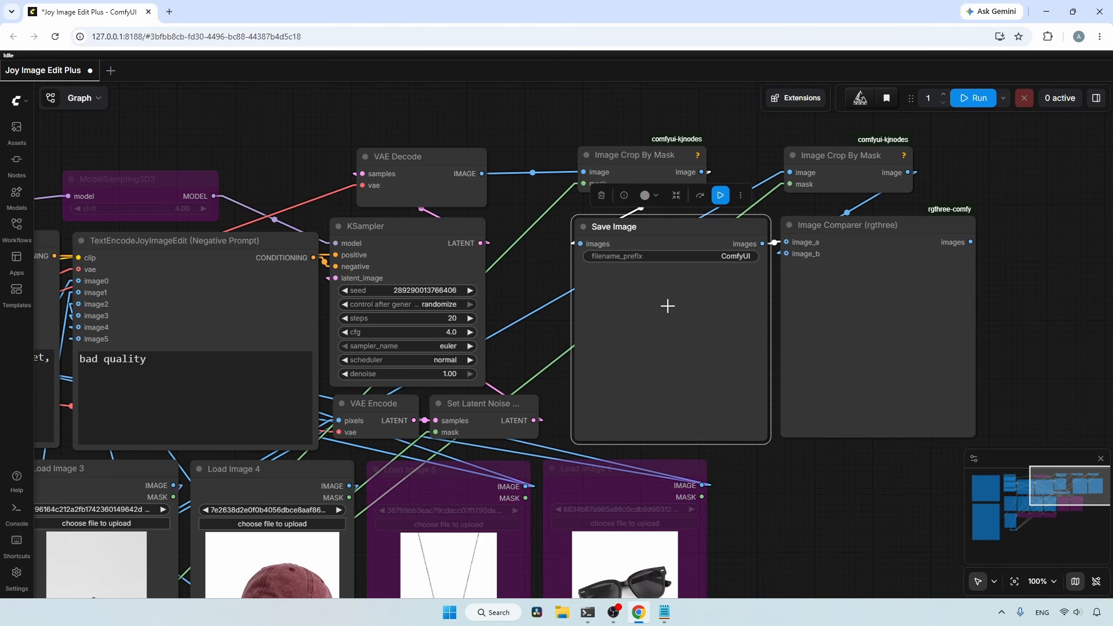
click(906, 305)
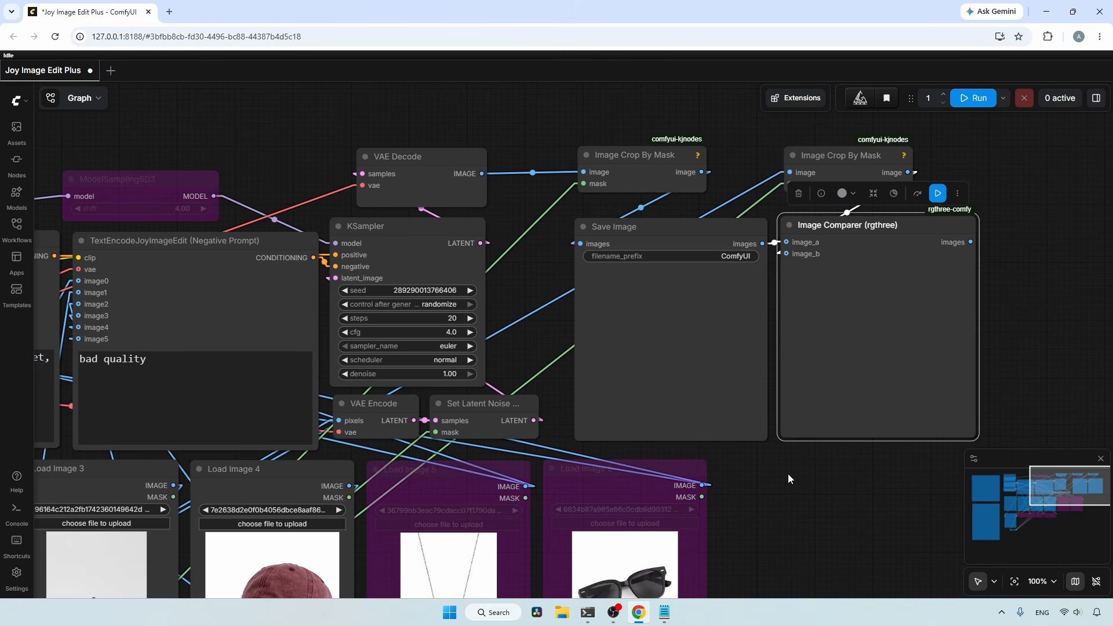
- Review the loaded outfit images and the positive prompt about the brown jacket, black shoes and hat
drag(735, 510, 1043, 246)
drag(167, 389, 325, 458)
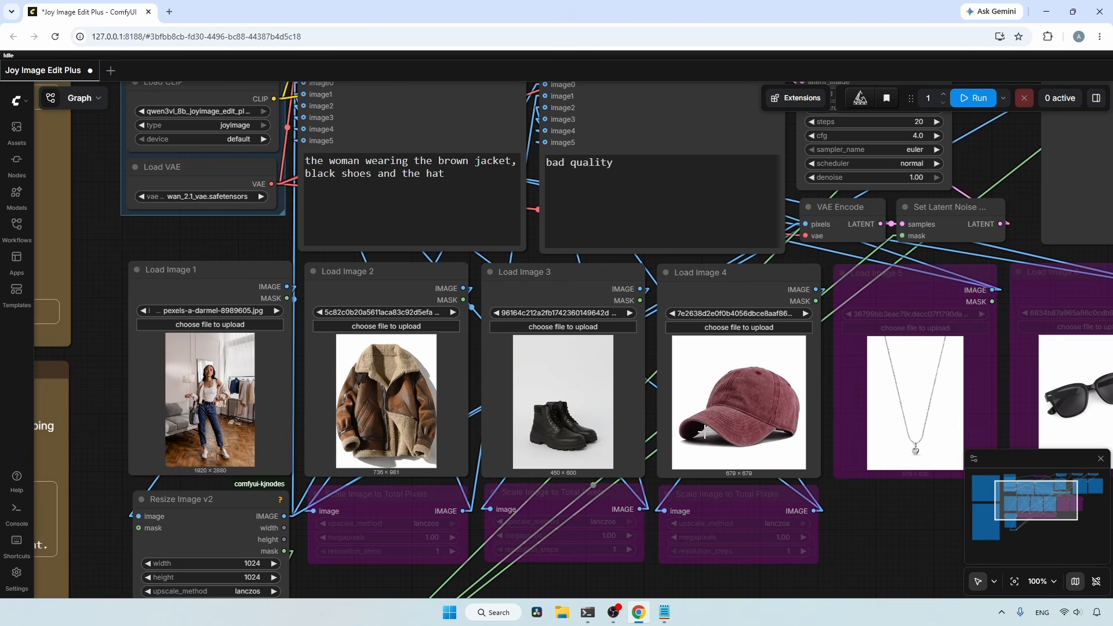
scroll(270, 363, up, 5)
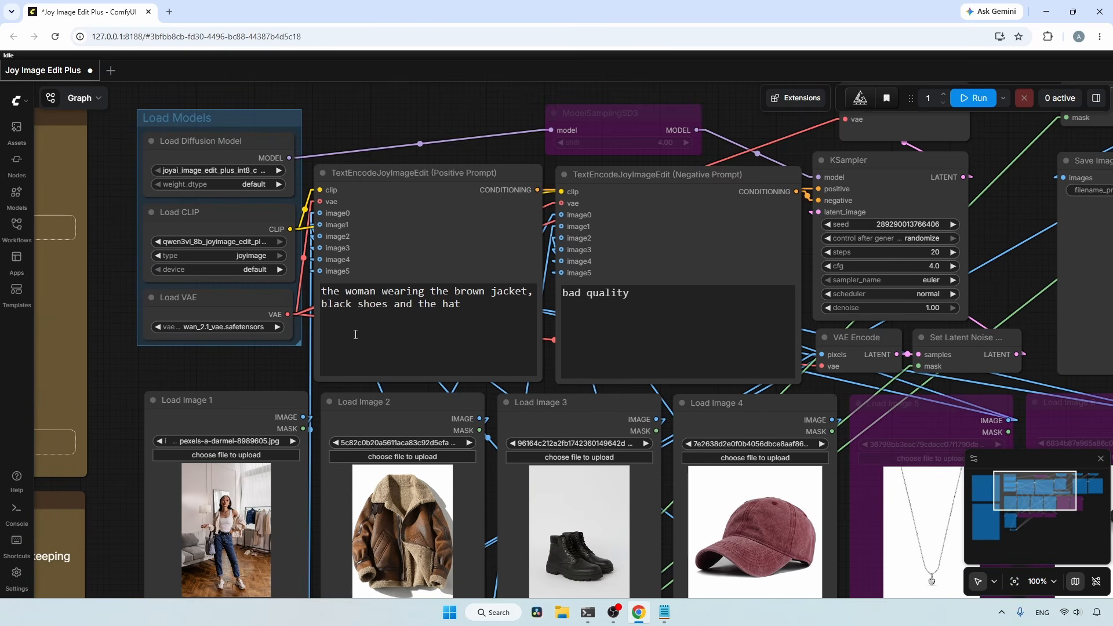
scroll(356, 334, up, 2)
click(499, 306)
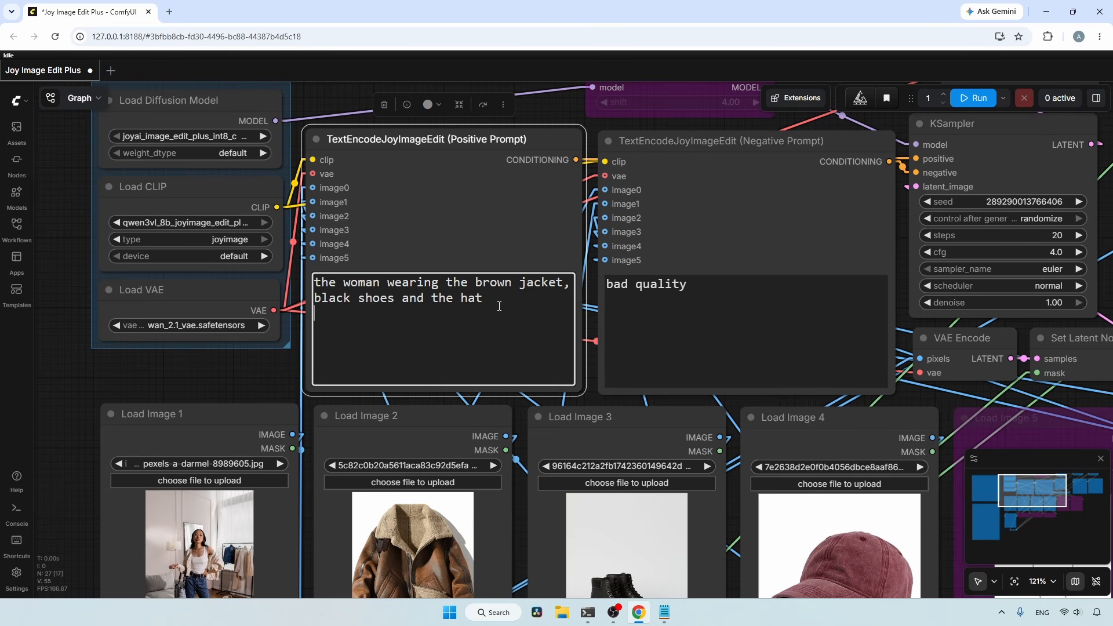
scroll(499, 306, up, 1)
scroll(499, 306, down, 4)
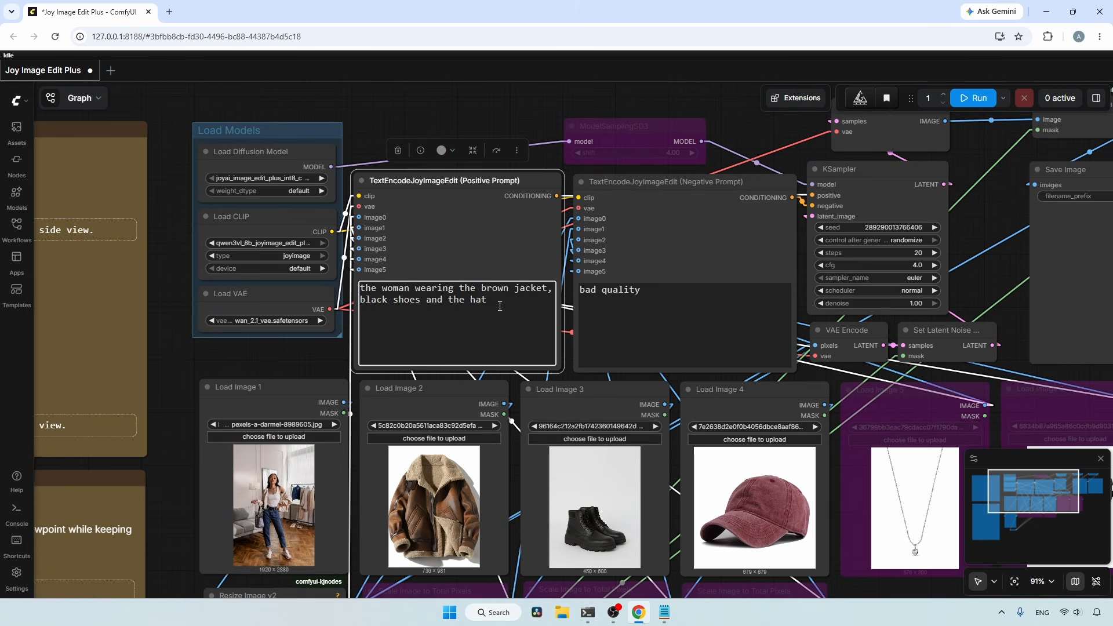
- Run the workflow to generate the woman wearing the jacket, shoes and hat
drag(945, 244, 376, 336)
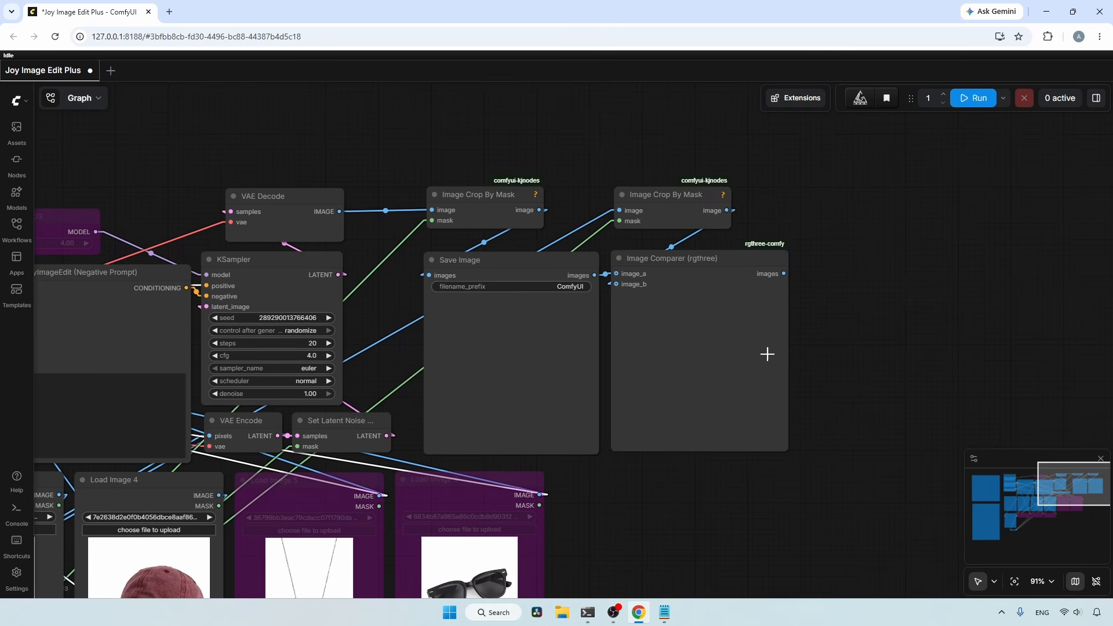
scroll(746, 325, up, 3)
drag(834, 315, 894, 321)
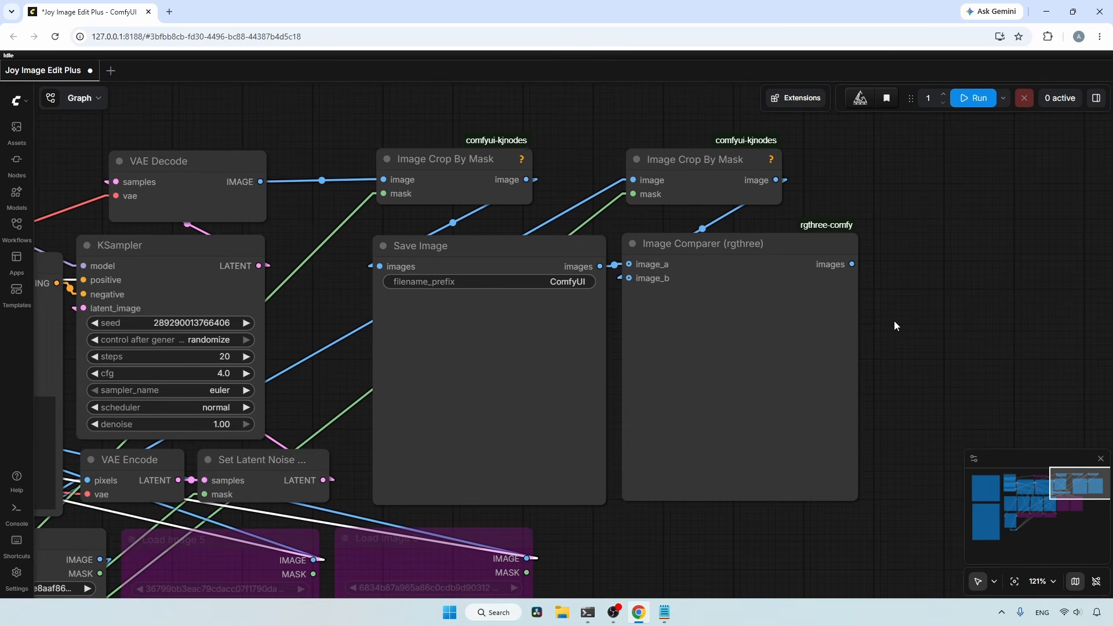
click(977, 102)
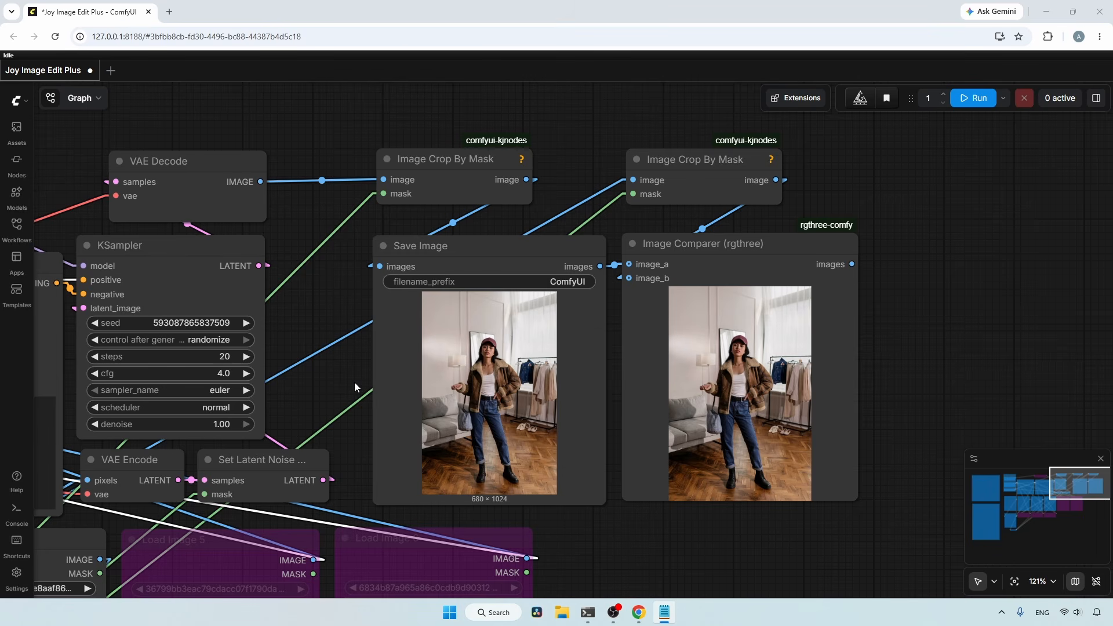
- Inspect the generated outfit image up close in the Save Image and Image Comparer nodes
drag(355, 383, 353, 343)
scroll(558, 455, up, 4)
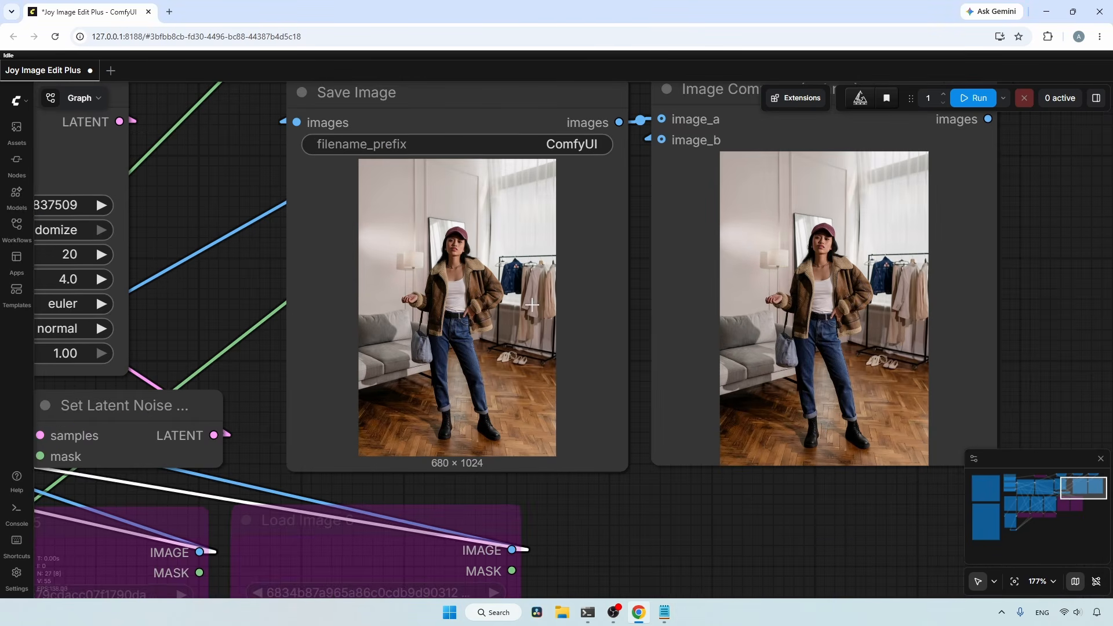
scroll(509, 269, up, 5)
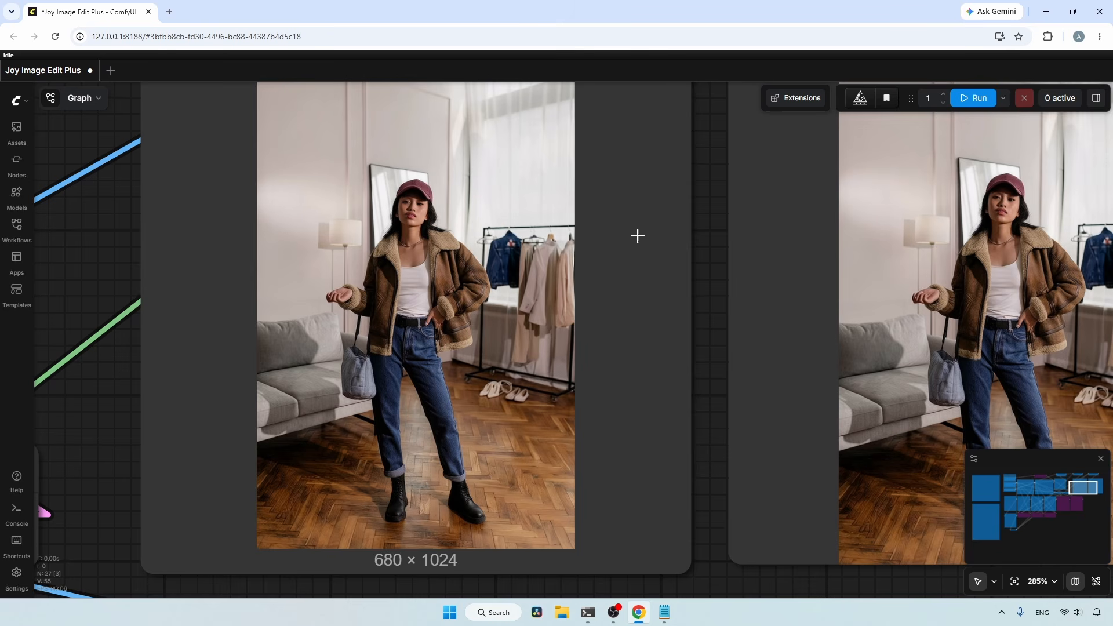
scroll(418, 340, down, 2)
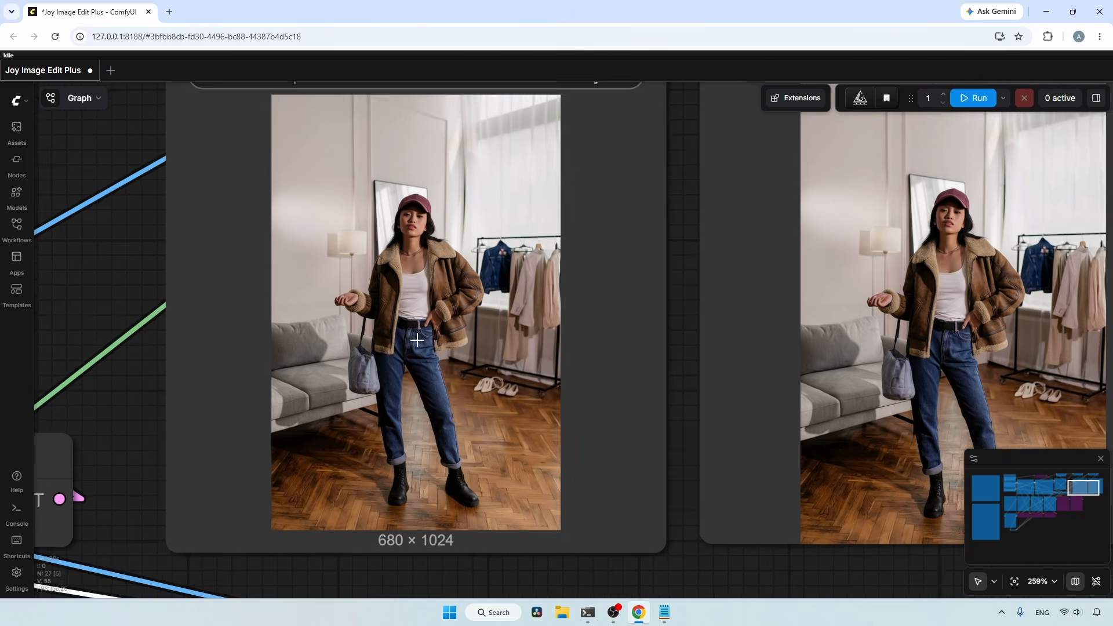
drag(691, 555, 568, 610)
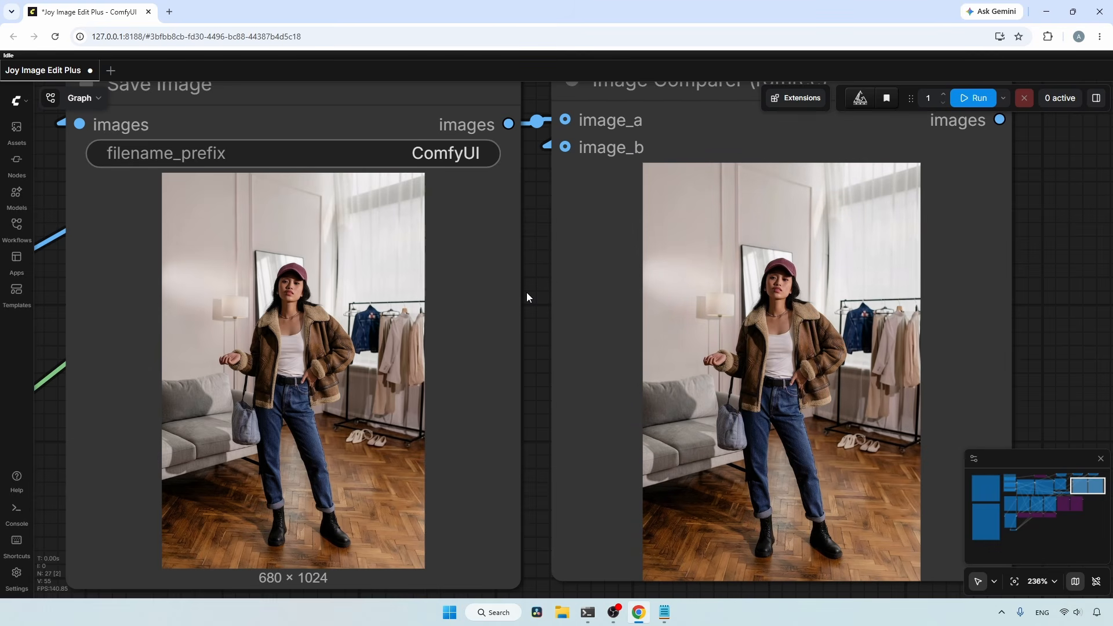
scroll(991, 318, down, 6)
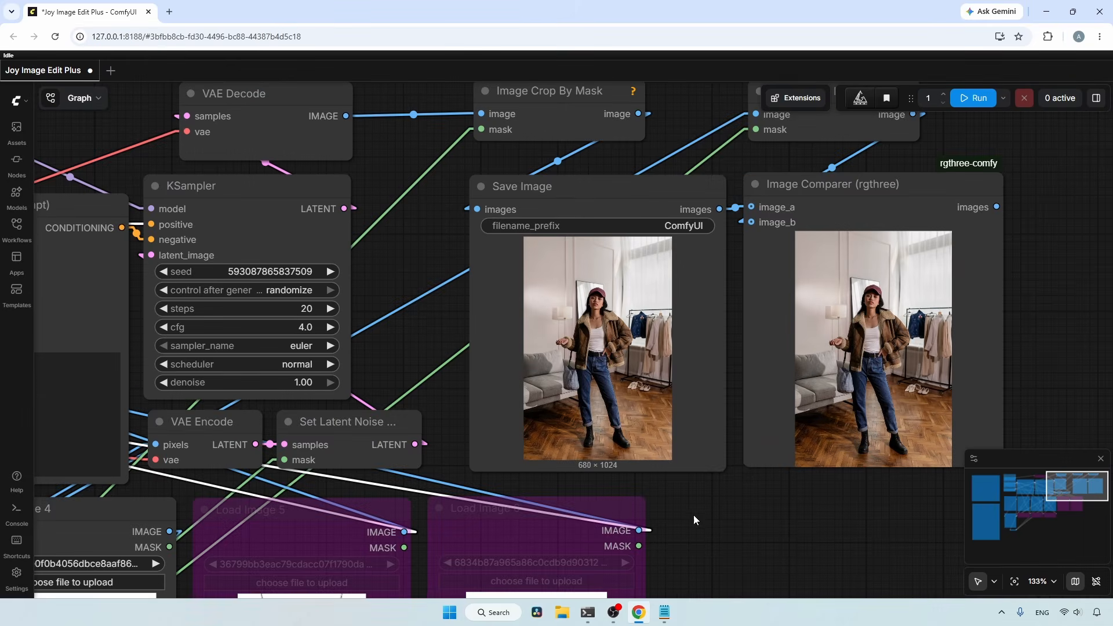
- Bypass the Load Image 2, 3 and 4 nodes and load the empty room photo pexels-curtis-adams-1694007 into Load Image 1
scroll(696, 521, down, 4)
drag(707, 555, 880, 329)
drag(162, 414, 444, 443)
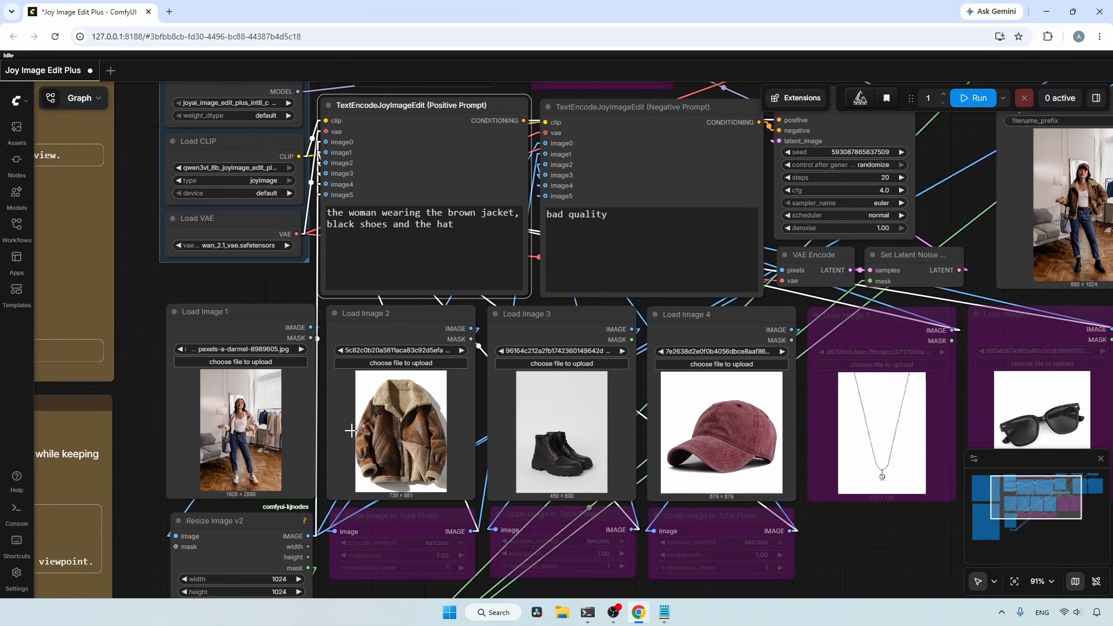
drag(322, 406, 744, 410)
key(ctrl+b)
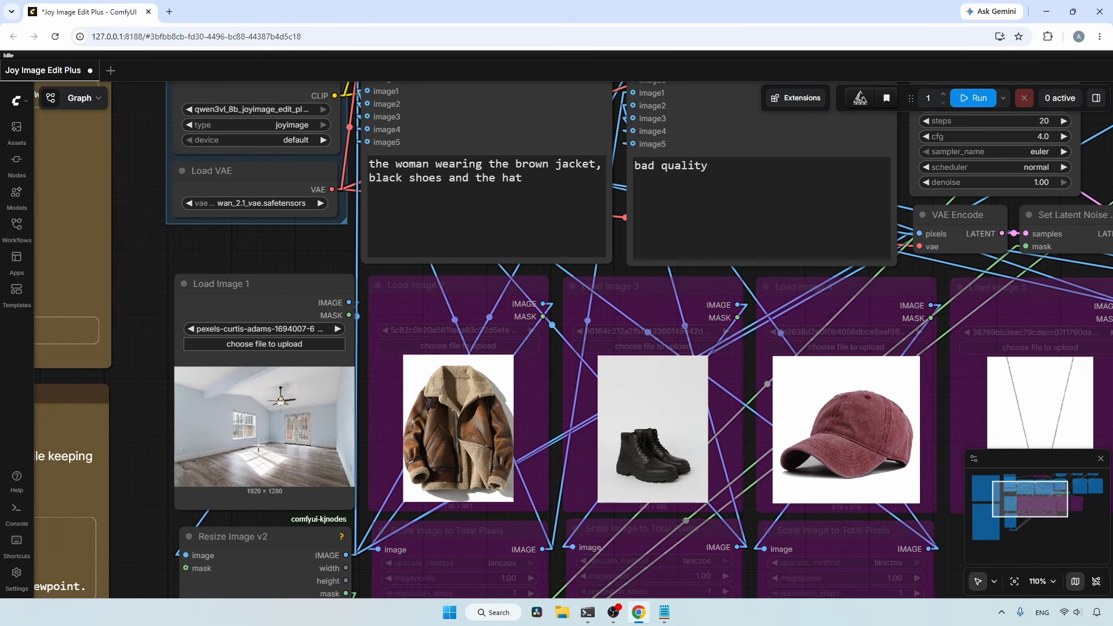
- Replace the positive prompt with "Furnish the room with a TV, a sofa, and other furniture."
drag(326, 270, 305, 384)
scroll(422, 301, up, 2)
click(427, 302)
key(ctrl+a)
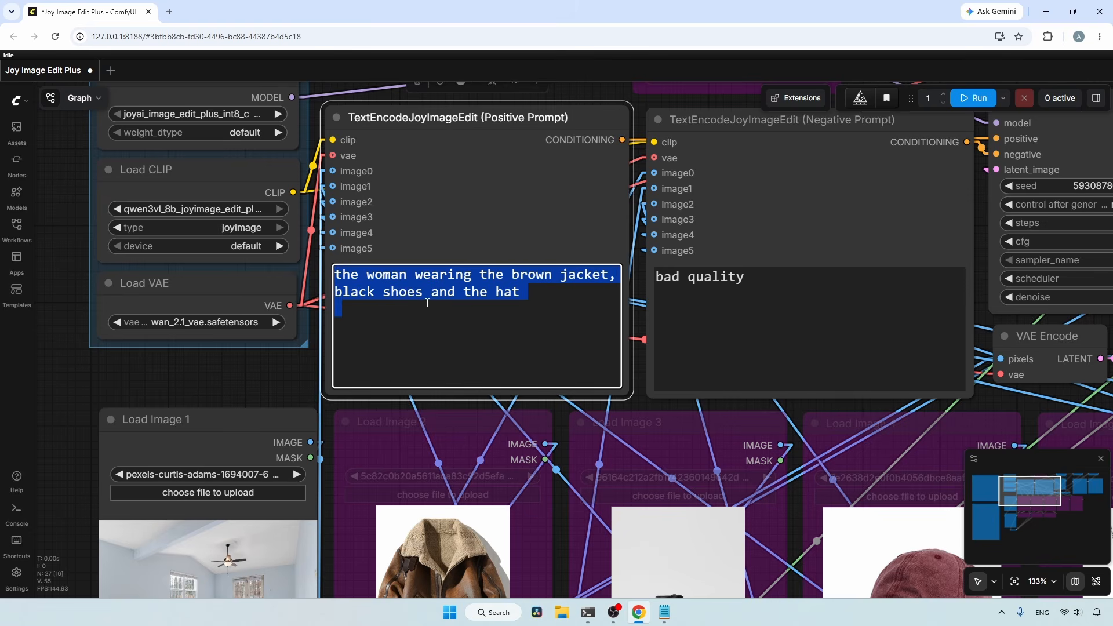
text(Furnish the r)
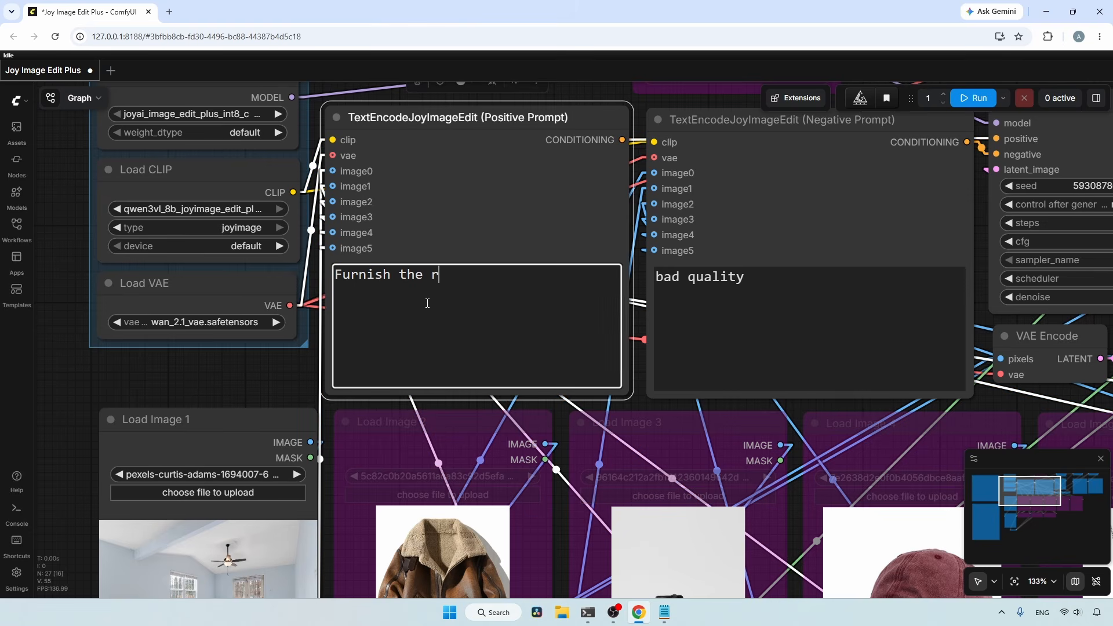
text(oom with a TV, a sofa)
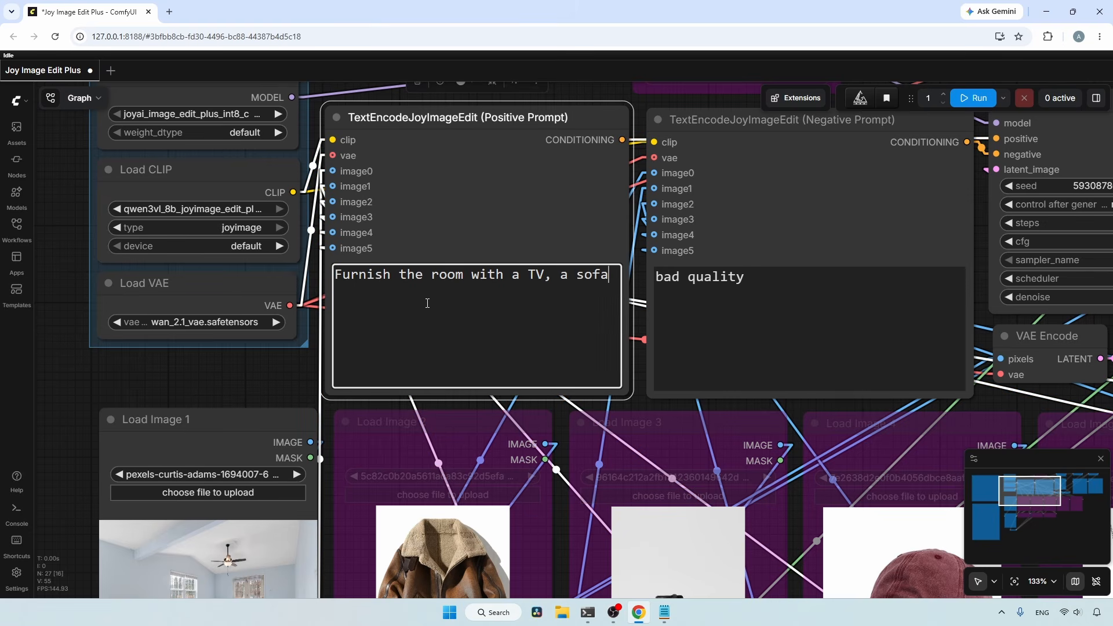
text(, and other furniture.)
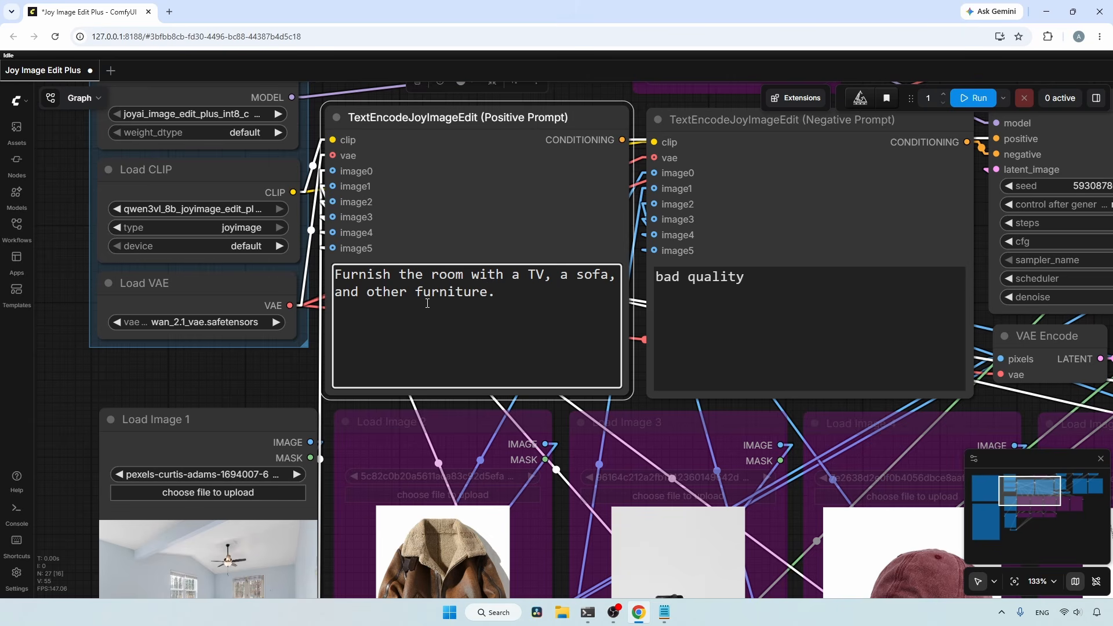
- Run the workflow to furnish the empty room photo
scroll(446, 289, down, 2)
drag(1090, 218, 325, 279)
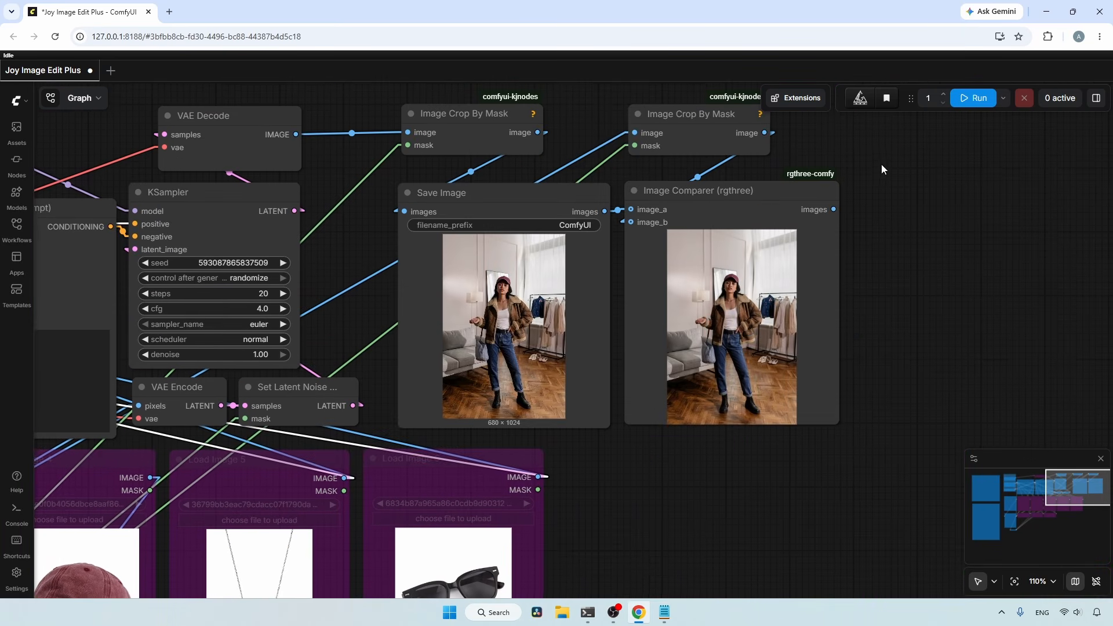
click(964, 101)
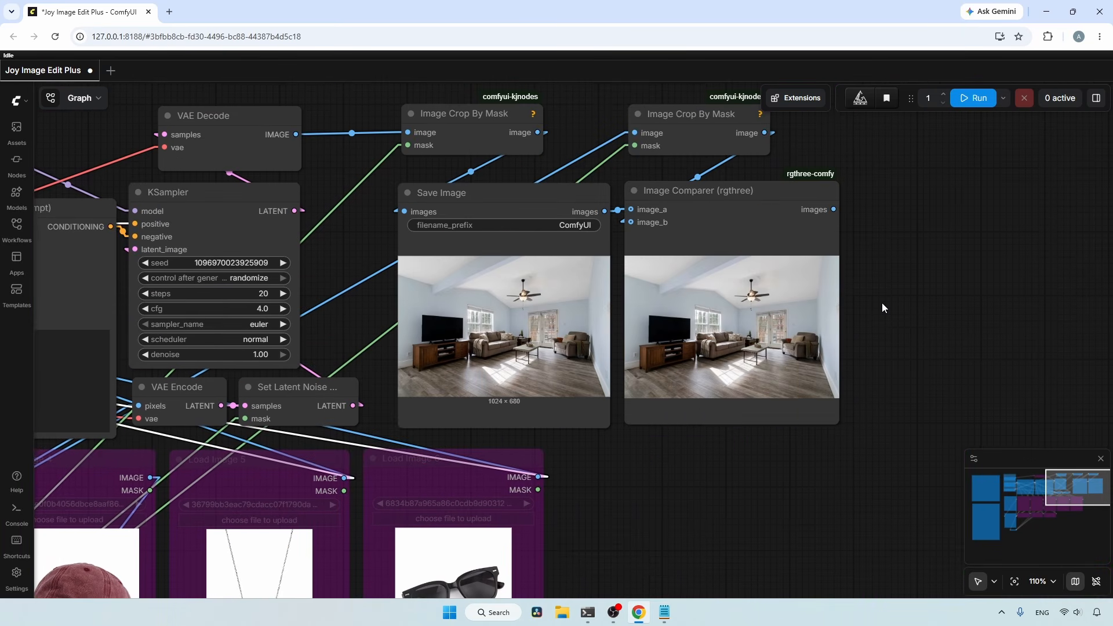
- Inspect the furnished room image and compare it with the original in the Image Comparer node
scroll(474, 441, up, 7)
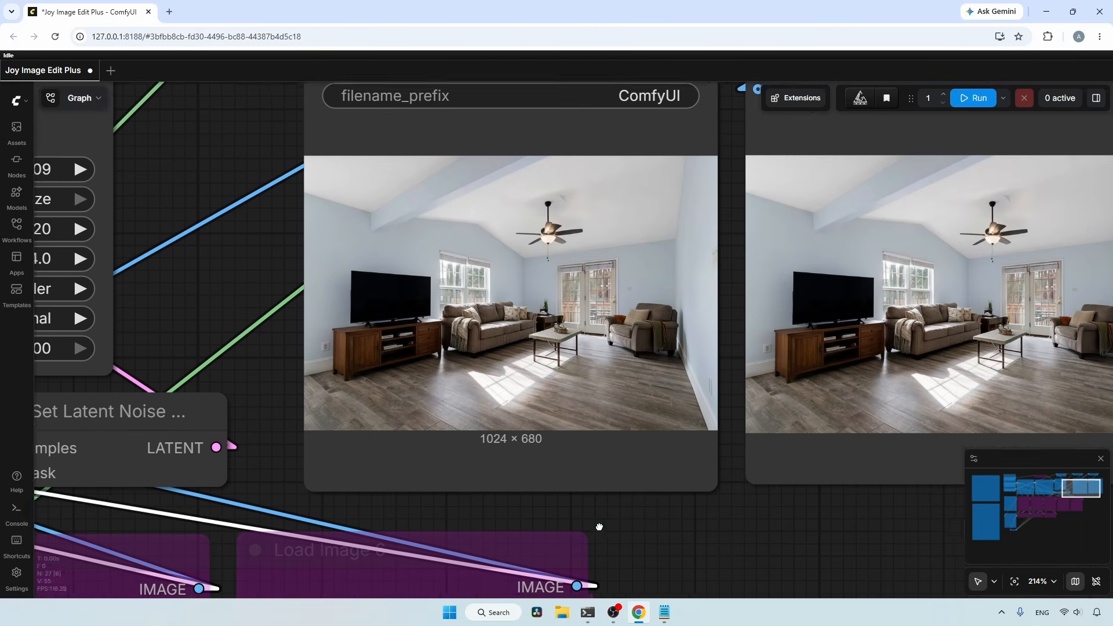
drag(600, 527, 592, 545)
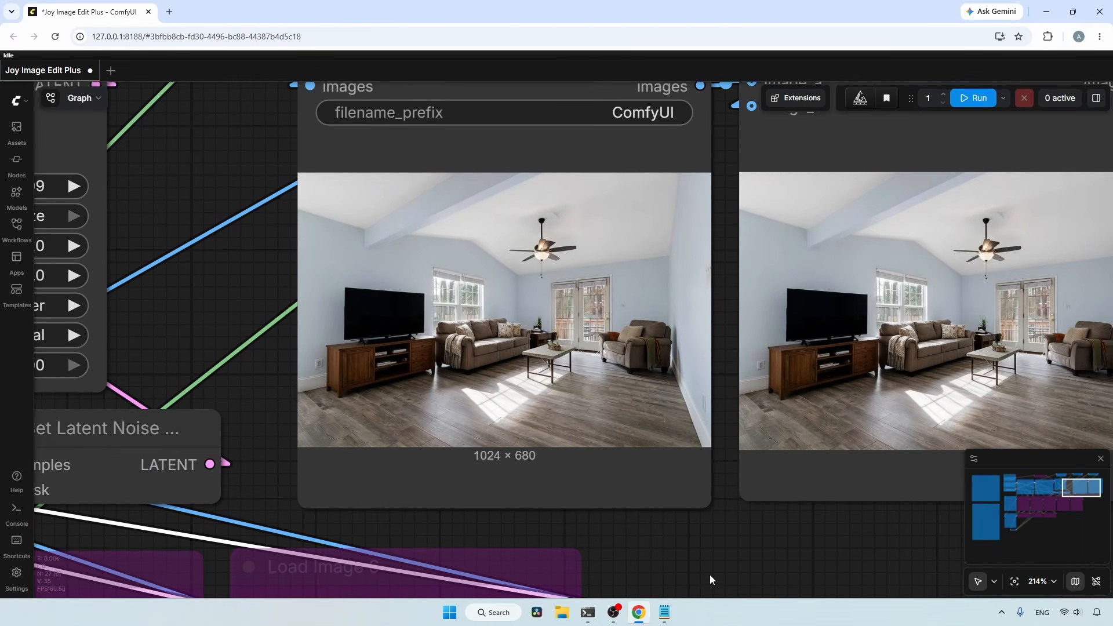
drag(635, 560, 476, 571)
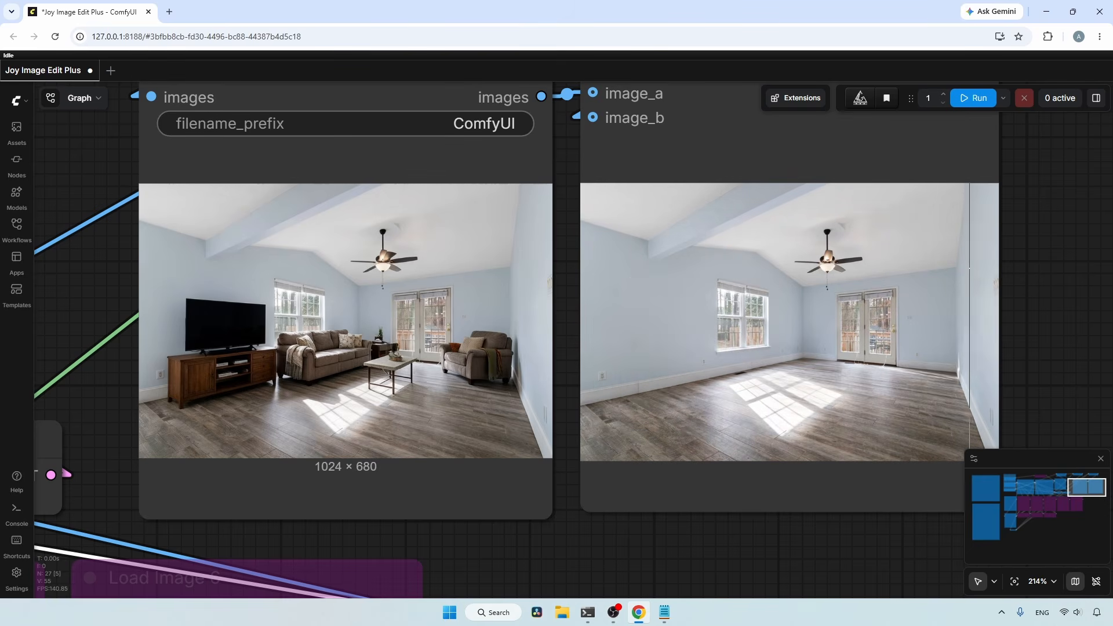
- Check the generation times of the two completed jobs in the job queue
click(1049, 99)
mouse_move(1036, 193)
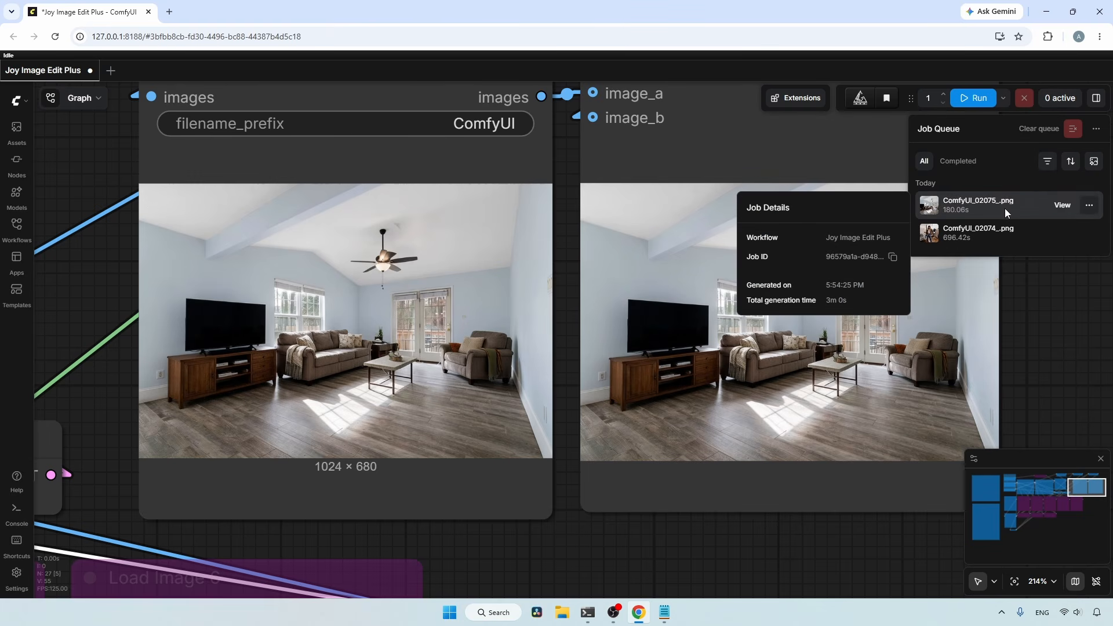
mouse_move(997, 236)
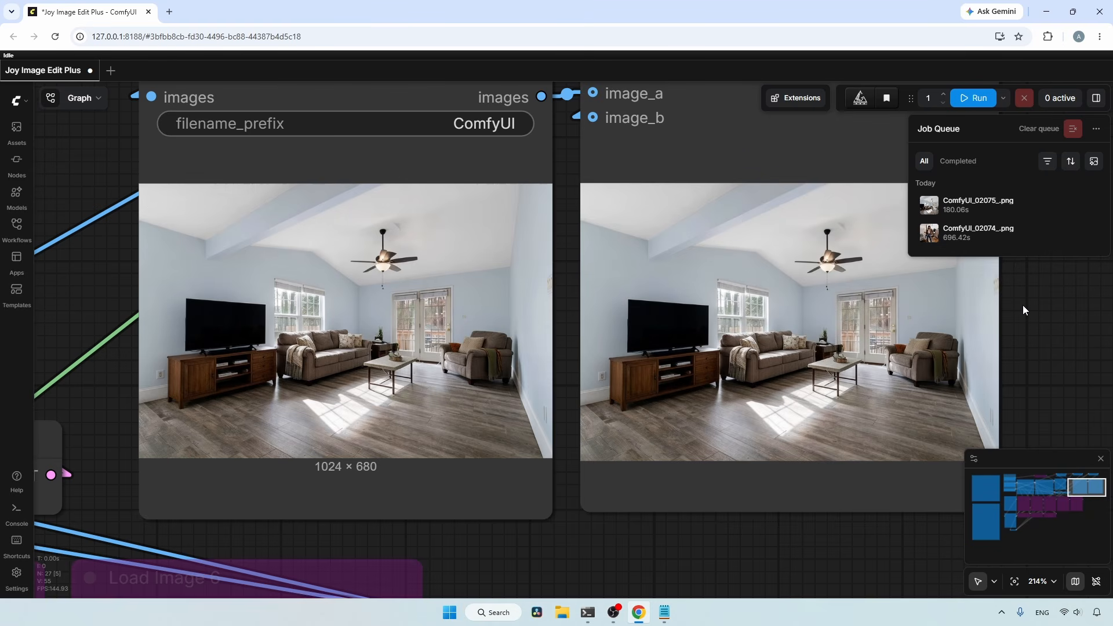
- Load the photo of the people sitting on a hillside into Load Image 1 and set the positive prompt to "remove the people from the scene"
click(1060, 97)
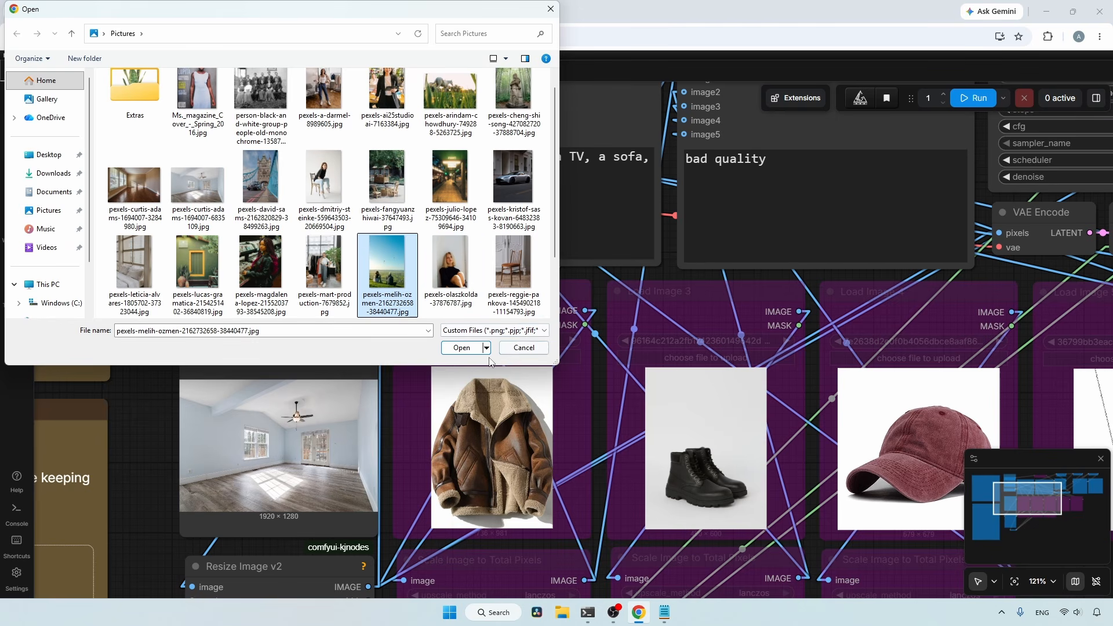
click(473, 350)
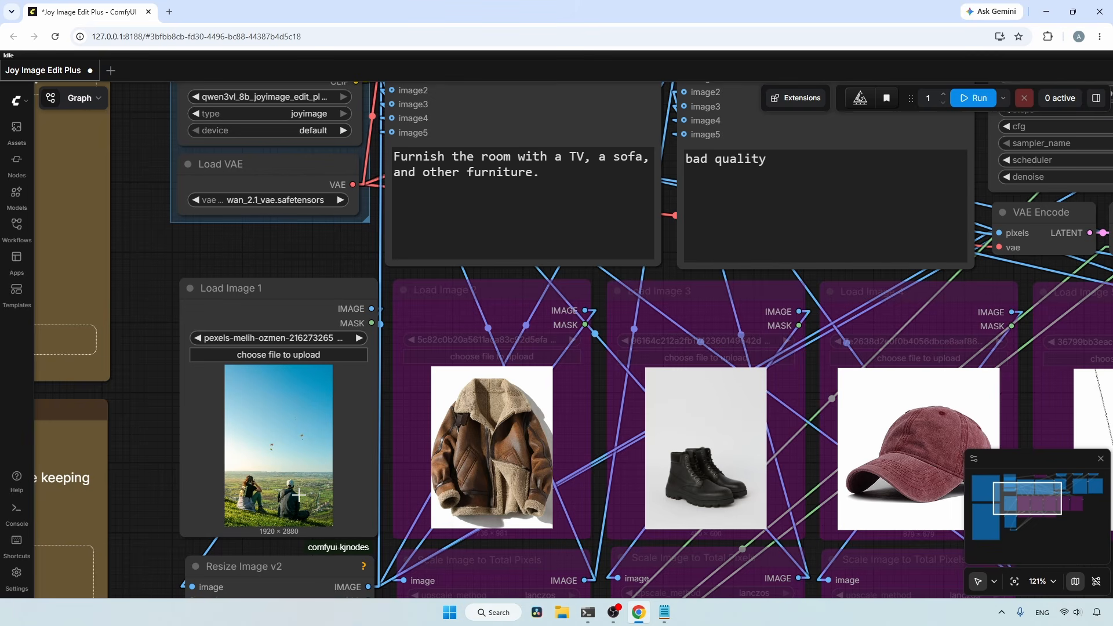
click(549, 198)
key(ctrl+a)
text(remove the people from the scene)
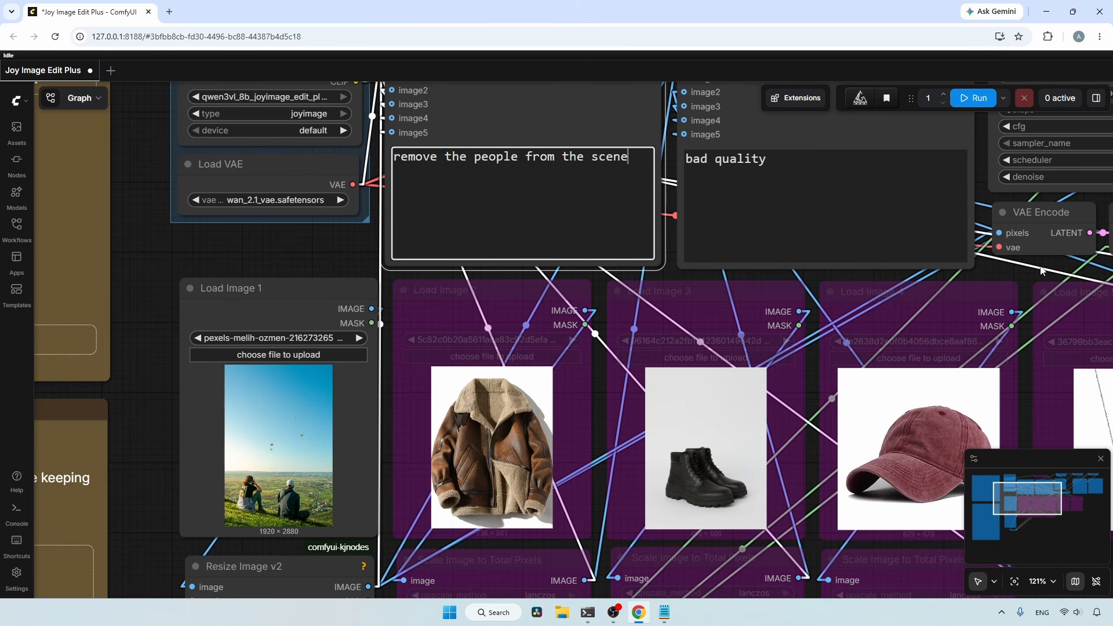
- Run the workflow to remove the people from the hillside photo, and inspect the generated image in the output nodes
drag(1033, 500, 1085, 486)
drag(846, 229, 932, 235)
scroll(918, 249, down, 1)
scroll(919, 253, up, 4)
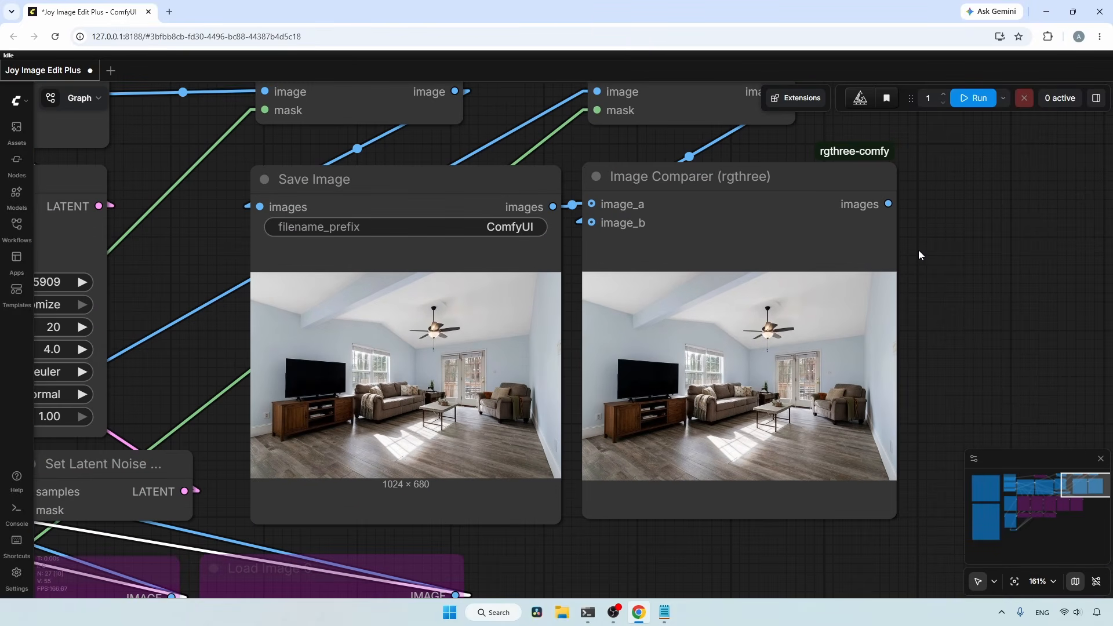
click(975, 98)
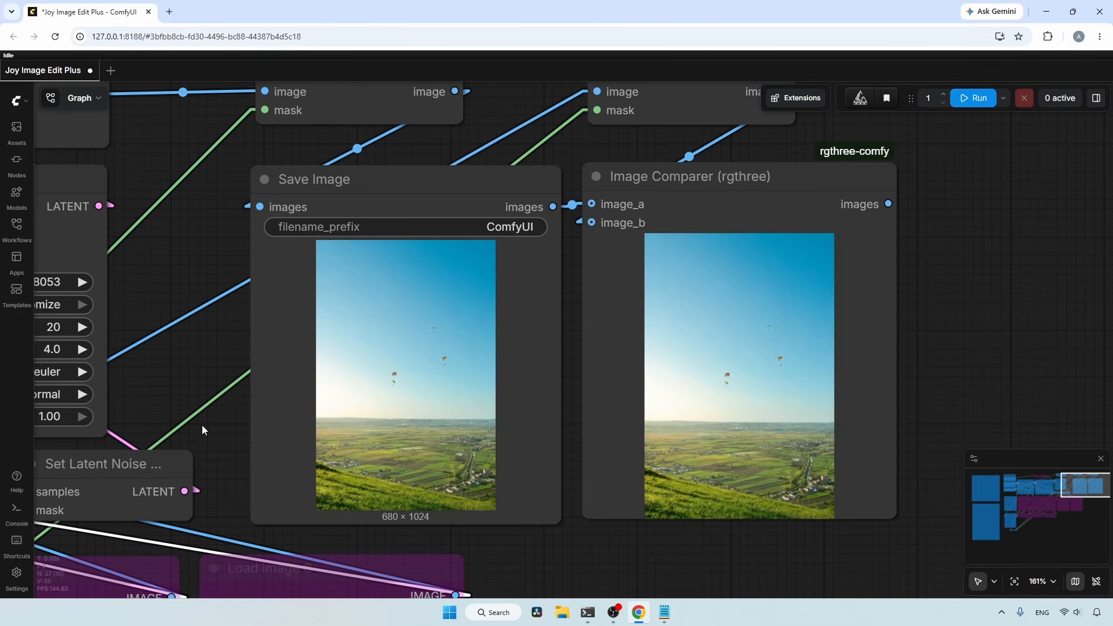
scroll(251, 435, up, 7)
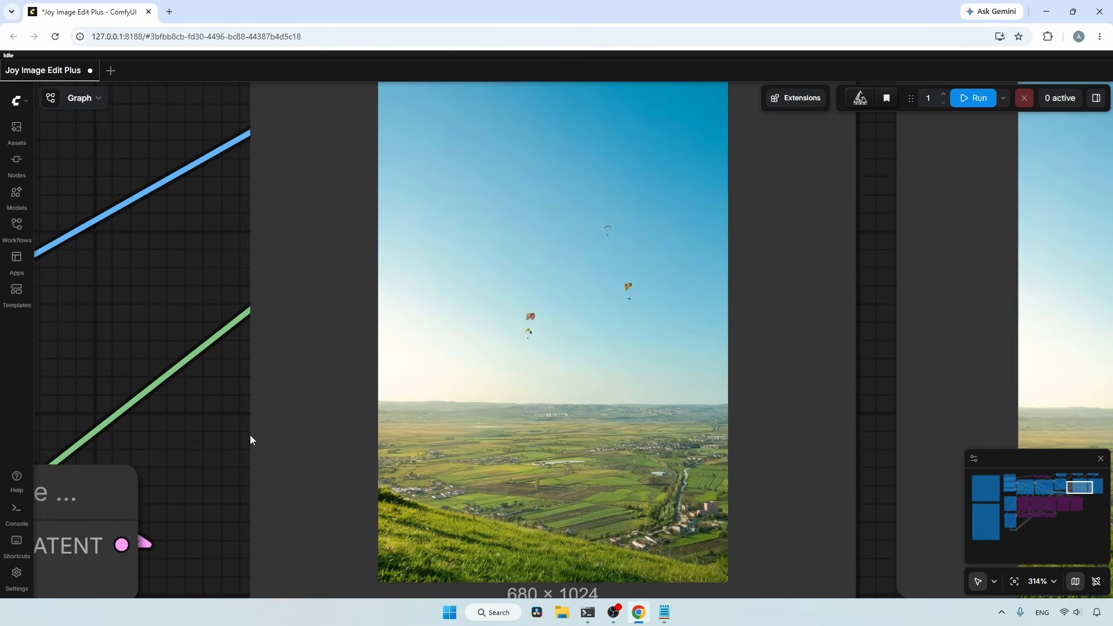
scroll(629, 512, down, 1)
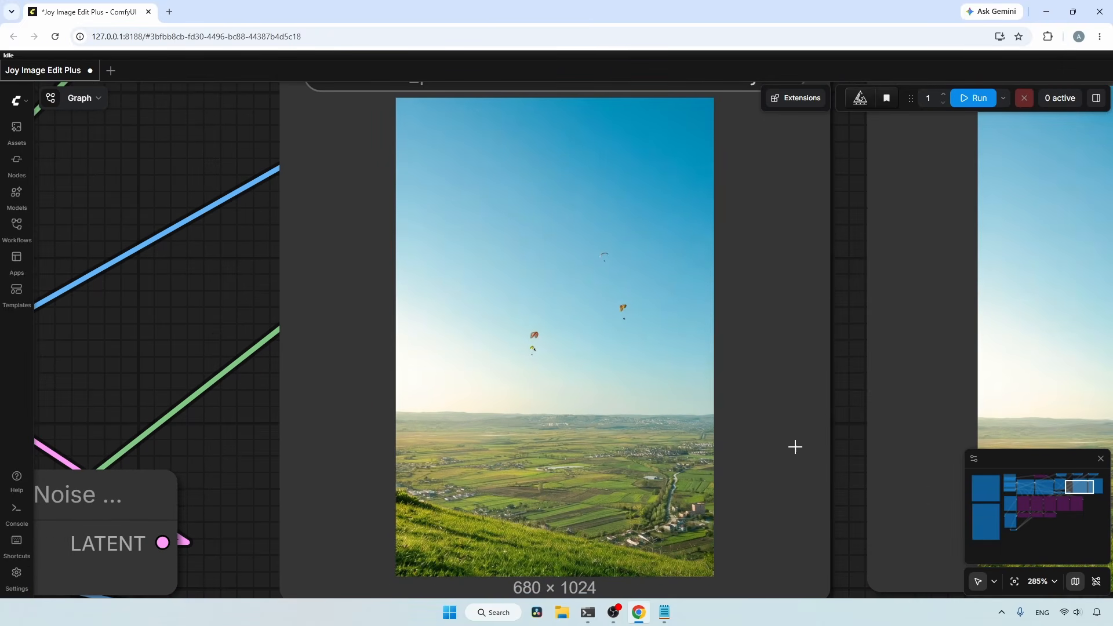
drag(845, 409, 475, 398)
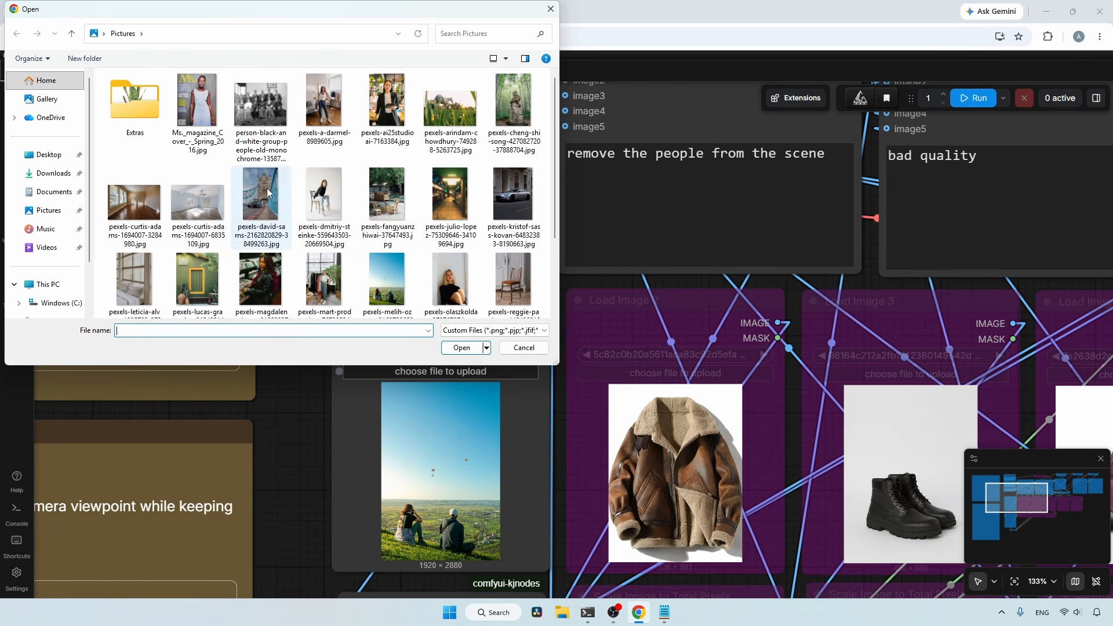
- Load the studio photo of the woman sitting on a chair into Load Image 1
click(318, 194)
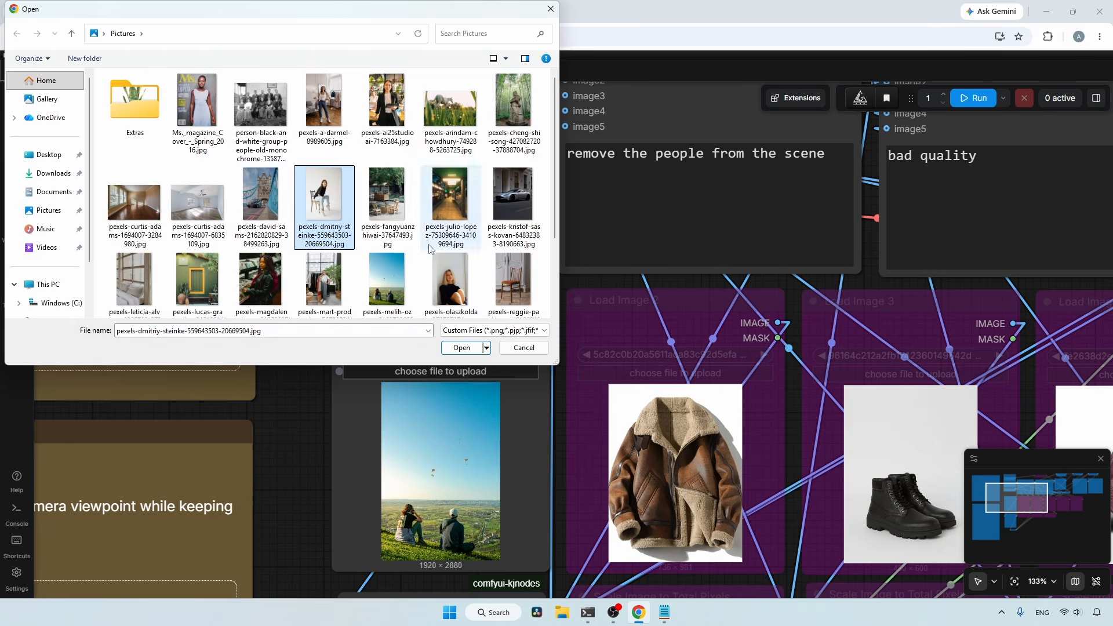
click(471, 352)
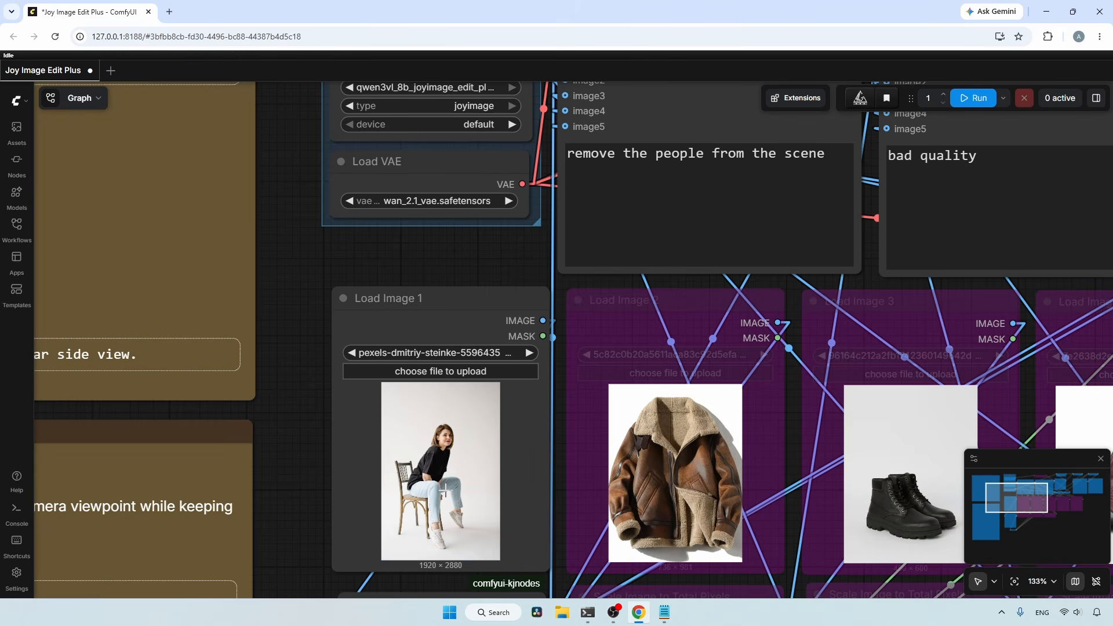
- Replace the positive prompt with "replace the white background with a forest, and relight it to fit the forest"
drag(536, 268, 485, 365)
click(600, 291)
key(ctrl+a)
text(replace the background)
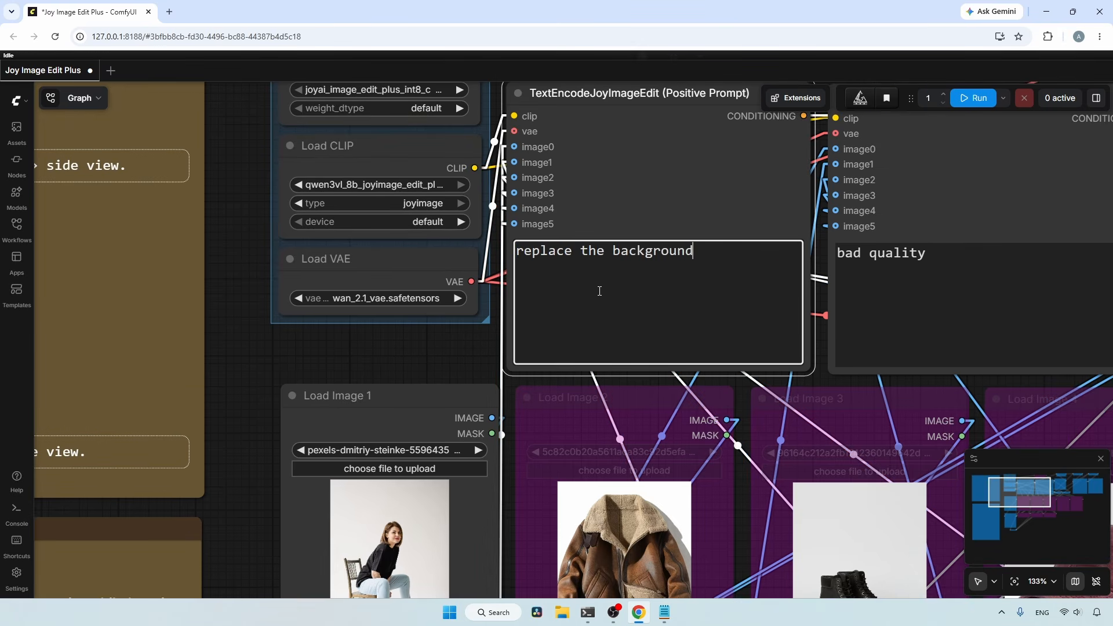
key(BackSpace)
key(BackSpace)
key(BackSpace)
key(BackSpace)
key(BackSpace)
key(BackSpace)
key(BackSpace)
key(BackSpace)
key(BackSpace)
key(BackSpace)
text(white background with a forest, and relight it to fit the backgr)
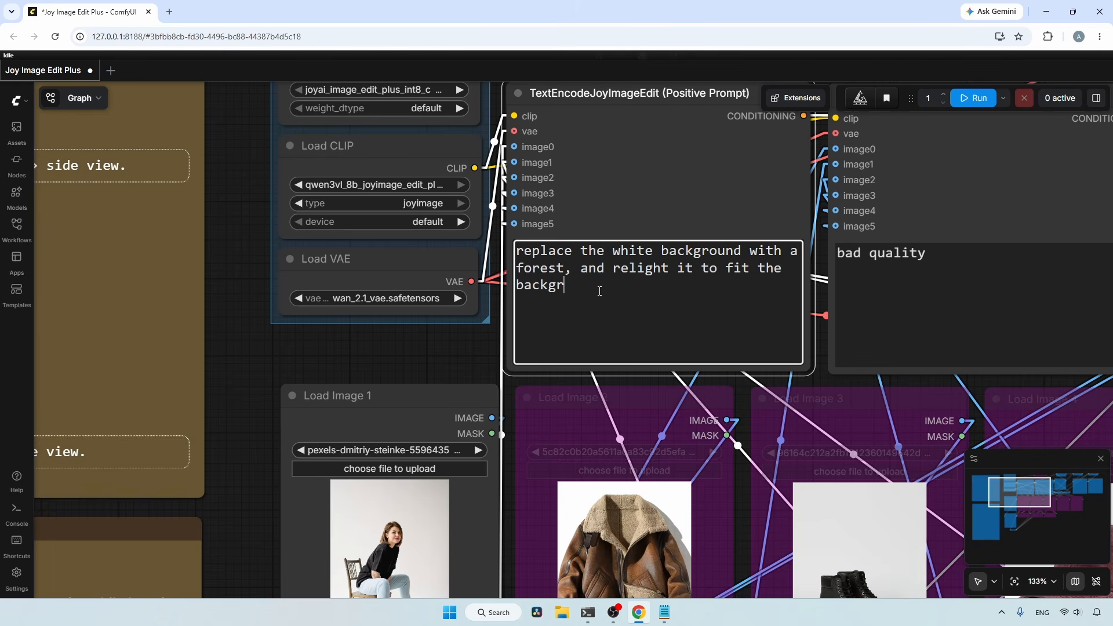
key(BackSpace)
key(BackSpace)
key(BackSpace)
key(BackSpace)
key(BackSpace)
key(BackSpace)
text(forest)
- Run the workflow to place the seated woman in a forest, and inspect the generated image's background and lighting
drag(1089, 386, 40, 485)
click(971, 98)
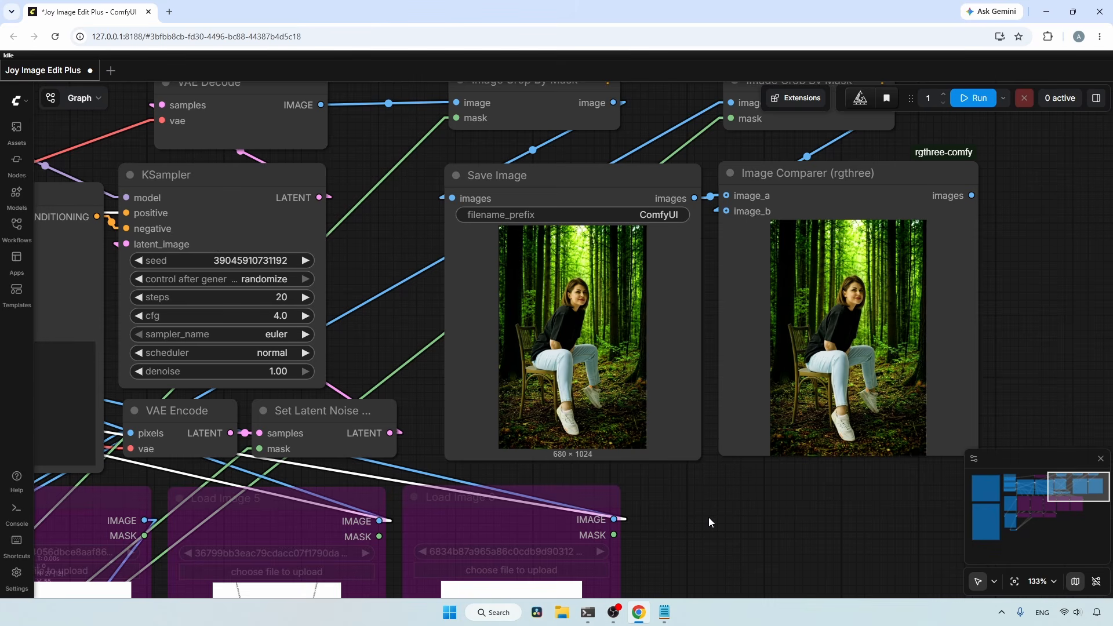
scroll(651, 495, up, 5)
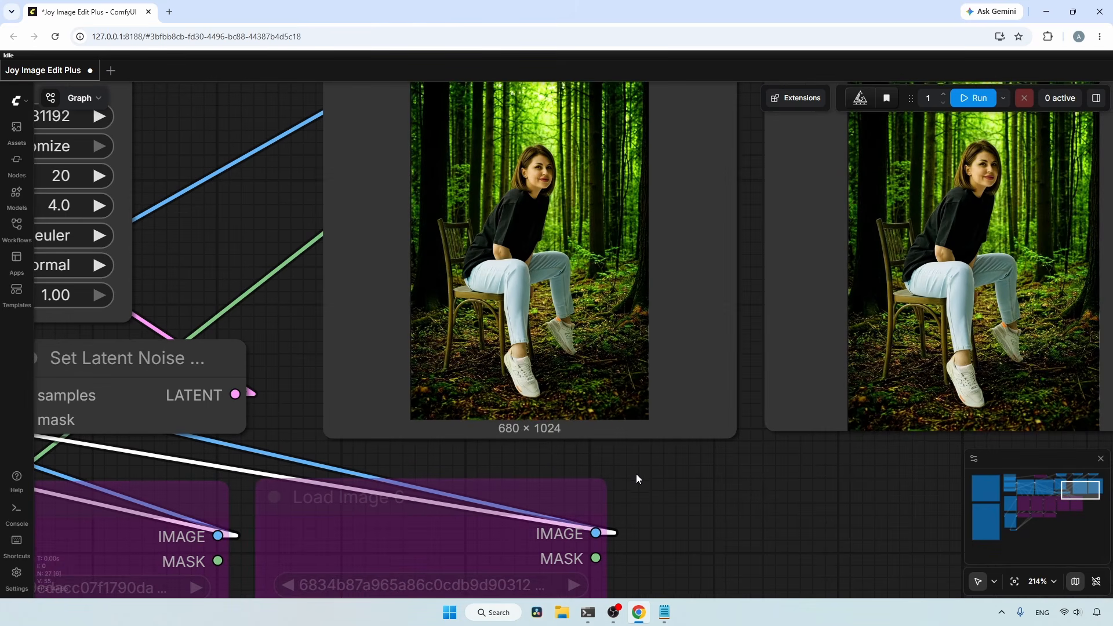
drag(635, 474, 638, 579)
scroll(472, 305, down, 3)
scroll(494, 353, up, 4)
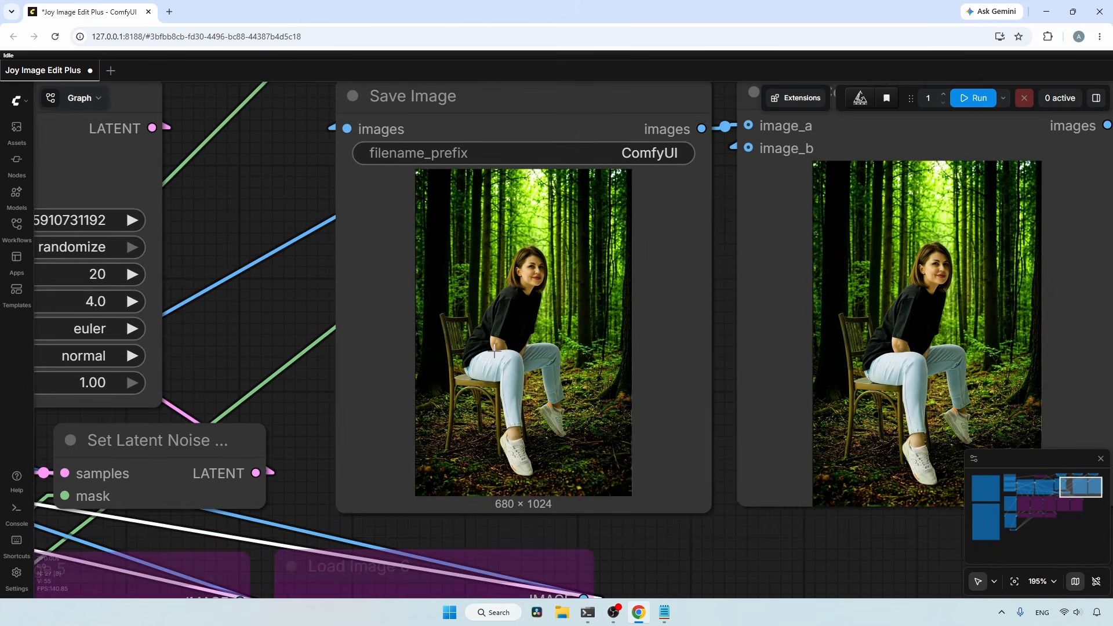
scroll(493, 353, down, 1)
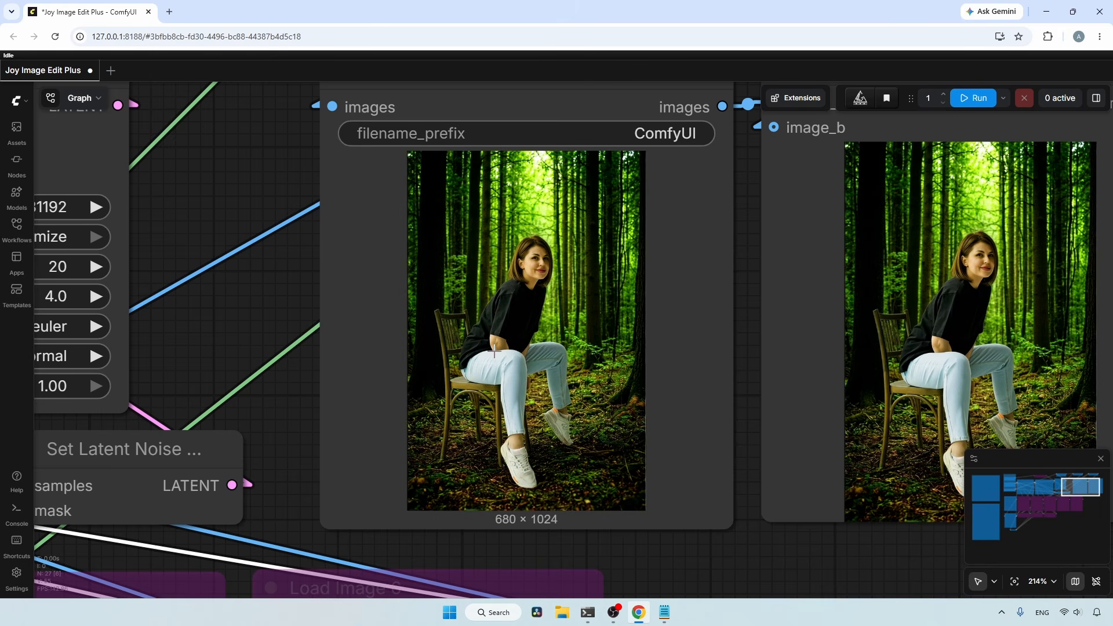
drag(767, 561, 556, 588)
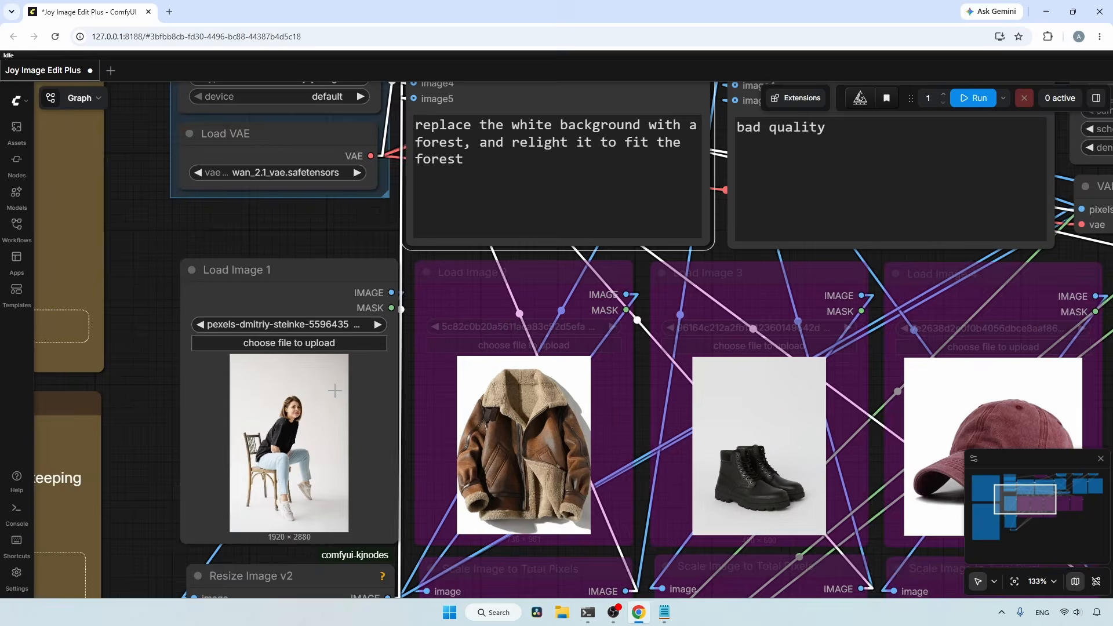
- Replace the positive prompt with "transform the image into anime art style", keeping the seated woman photo as input
scroll(335, 391, up, 2)
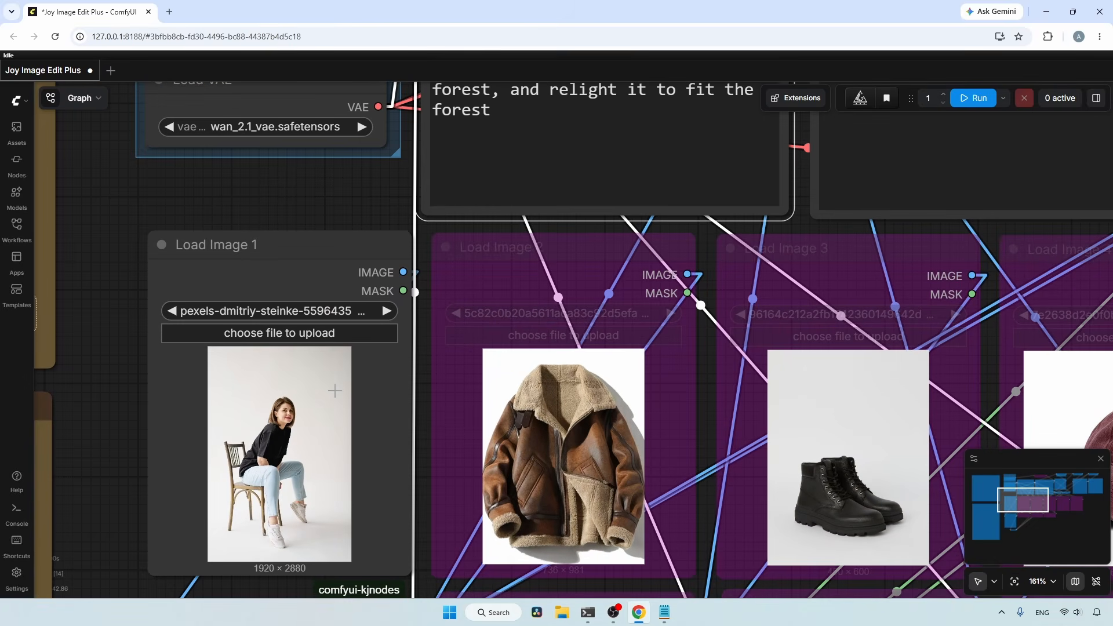
drag(357, 203, 319, 410)
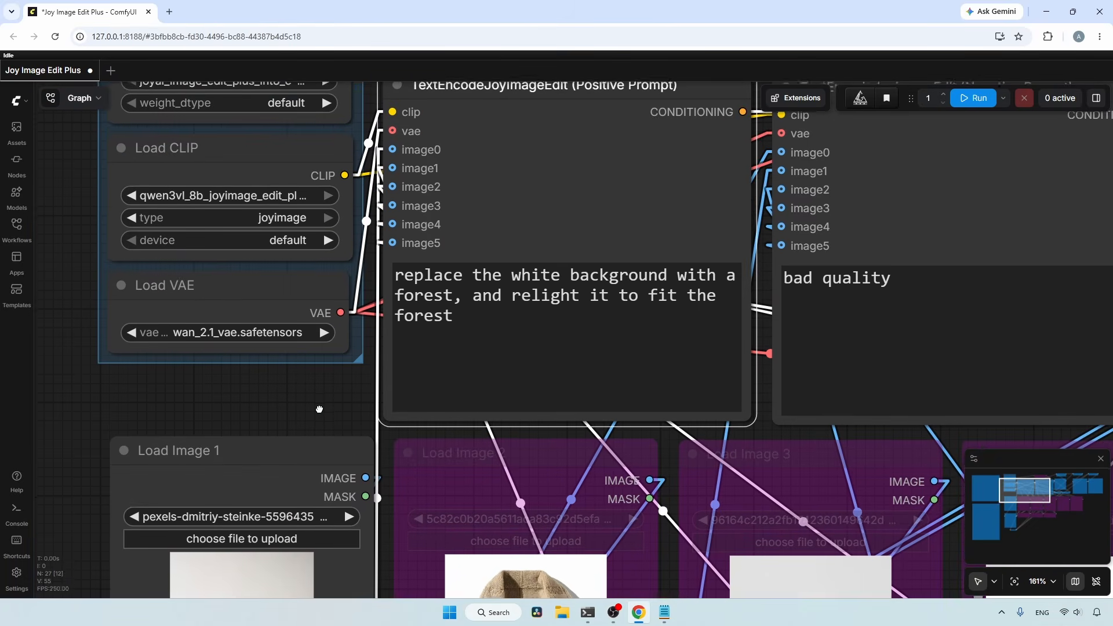
click(503, 337)
key(ctrl+a)
text(transform the image in)
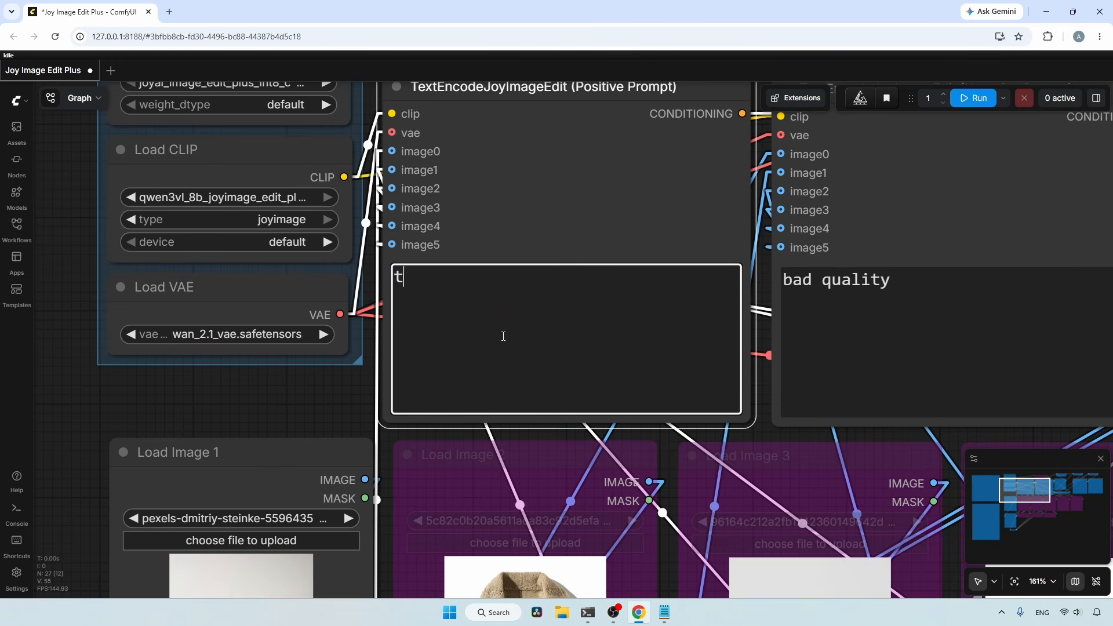
text(to anime art style)
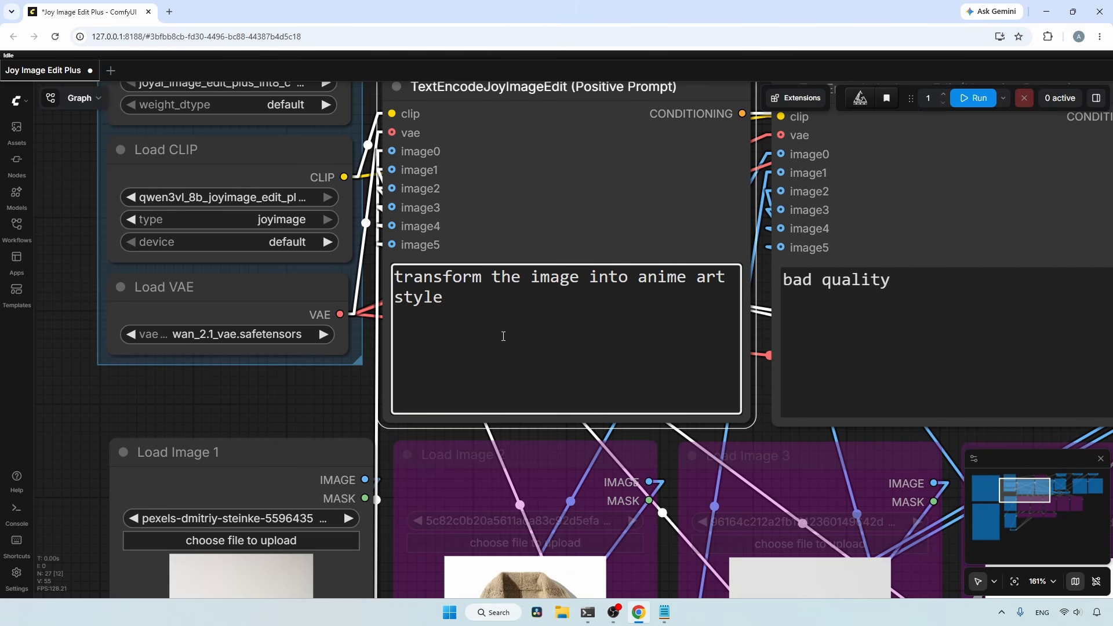
- Run the workflow to generate the anime-style version of the seated woman photo
scroll(503, 336, down, 5)
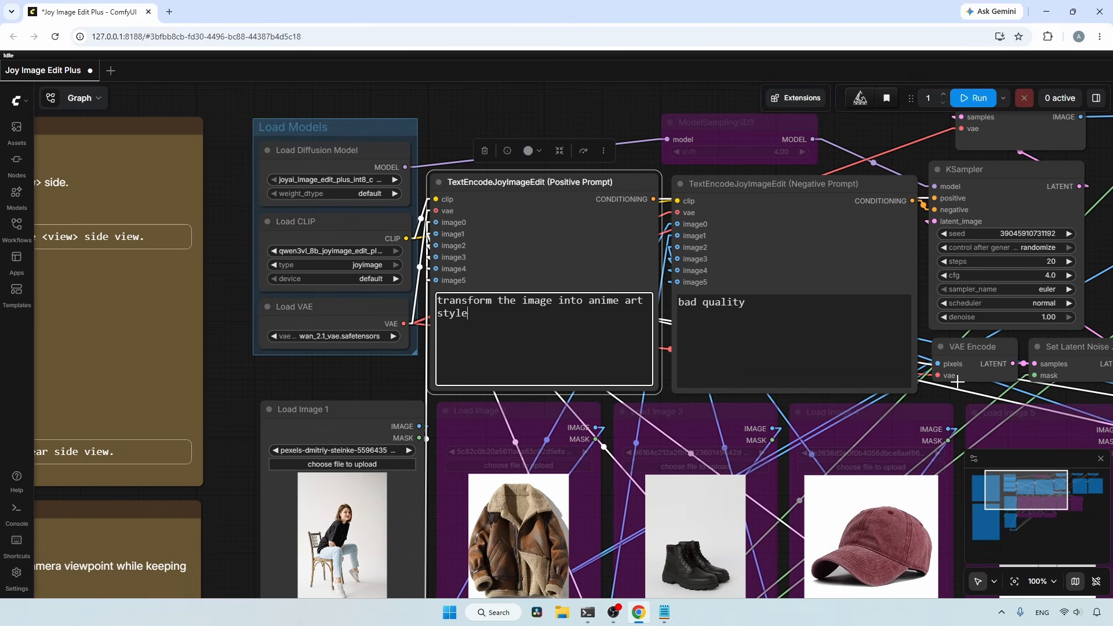
drag(1065, 390, 379, 415)
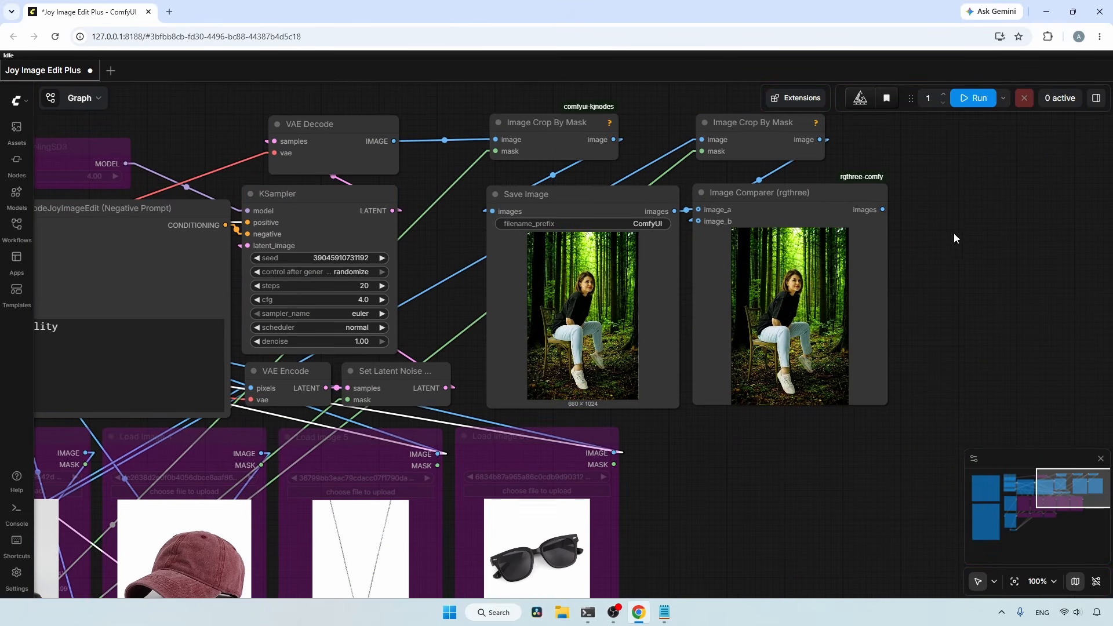
click(963, 106)
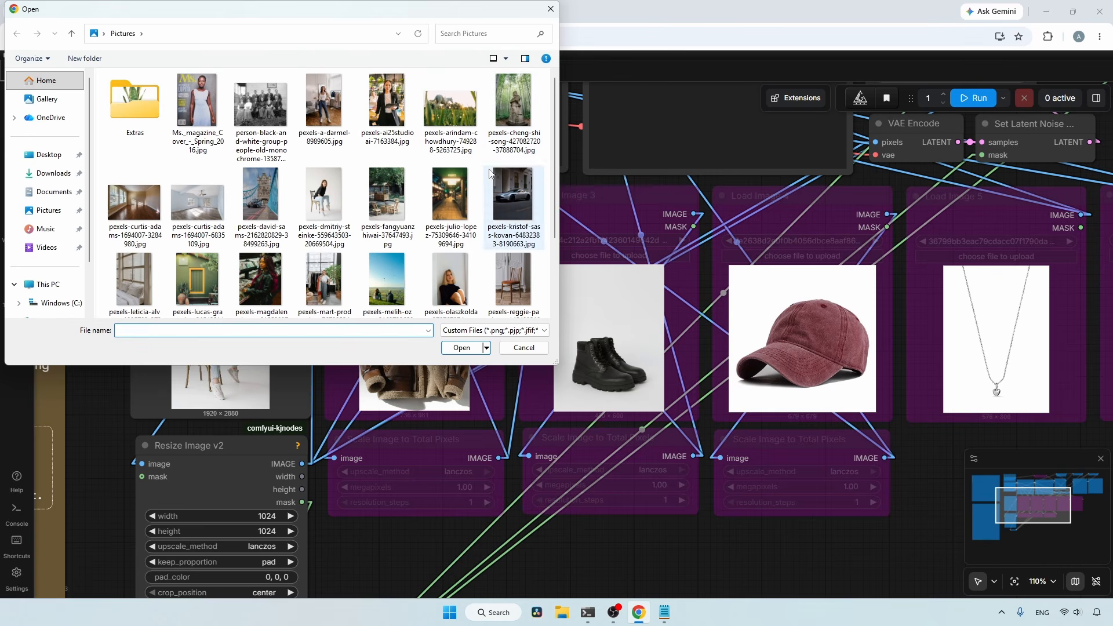
- Load the night street photo into Load Image 1 and set the positive prompt to "transform the scene into a day scene, keep the objects"
click(450, 197)
click(461, 347)
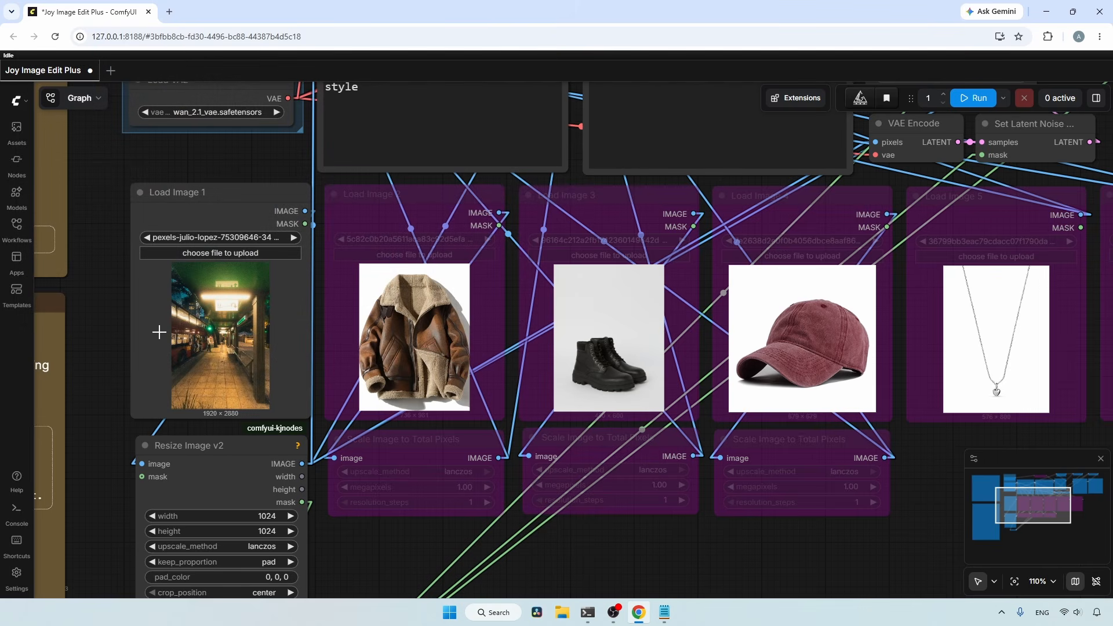
scroll(185, 307, up, 3)
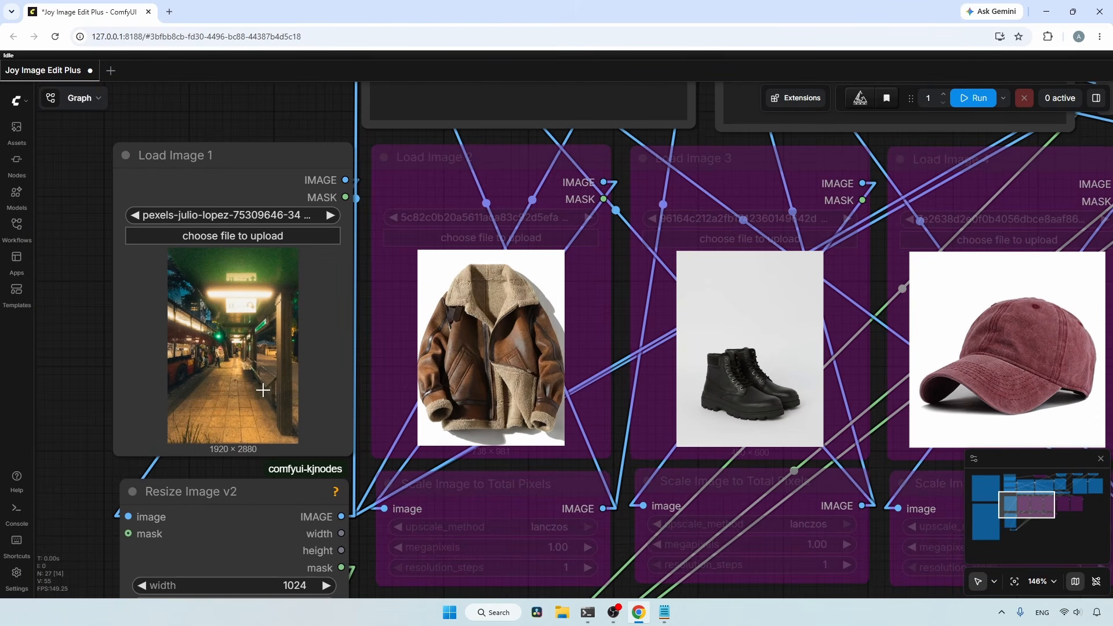
scroll(319, 133, up, 5)
click(458, 341)
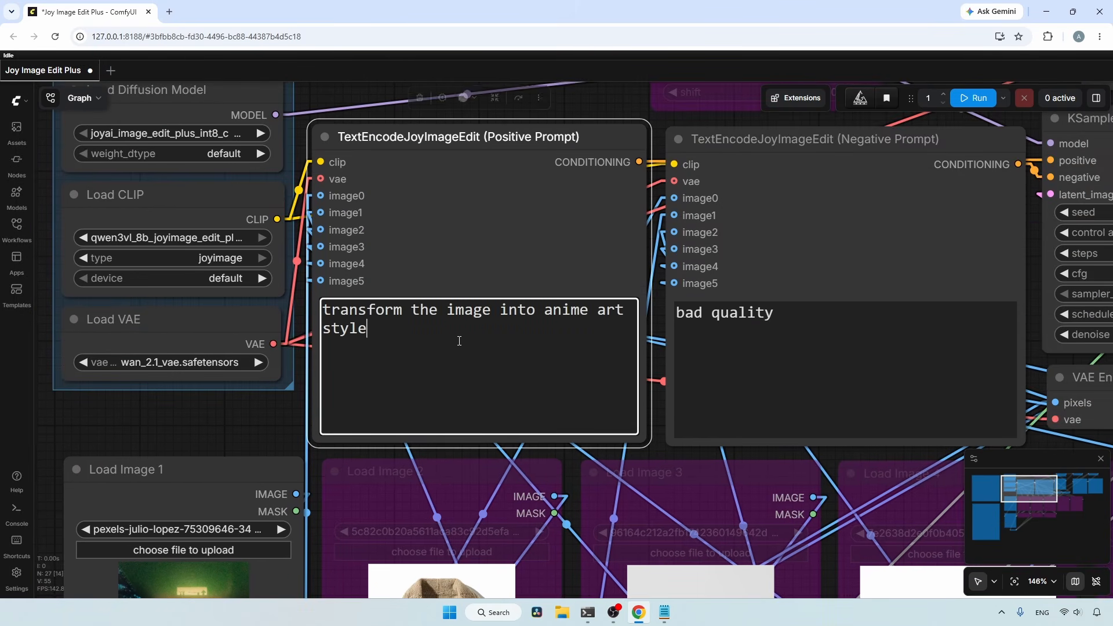
triple_click(458, 342)
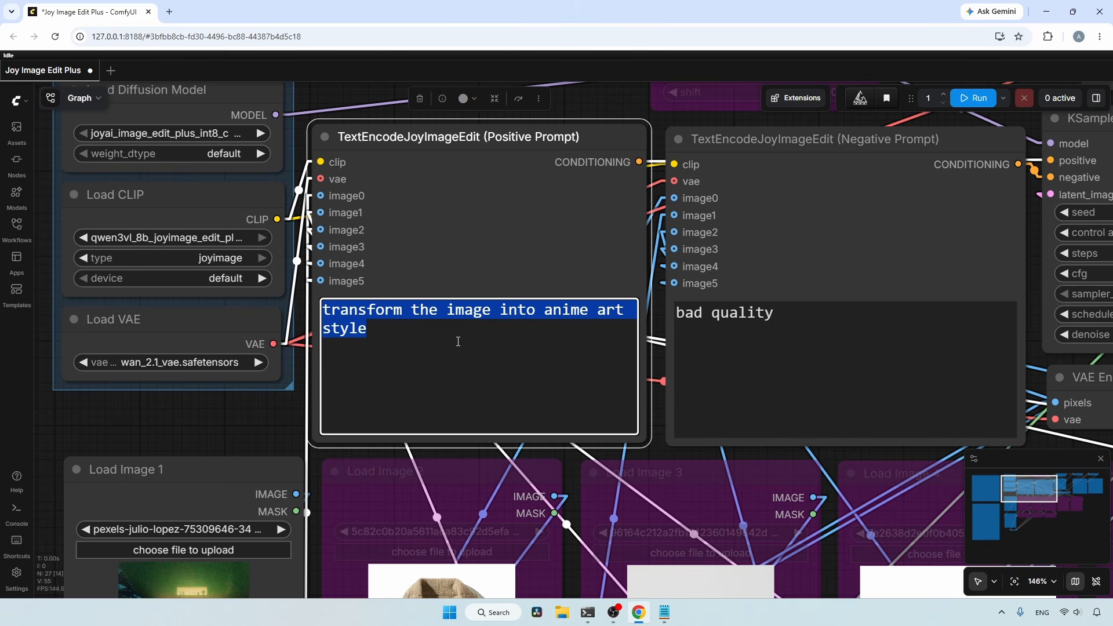
text(trans)
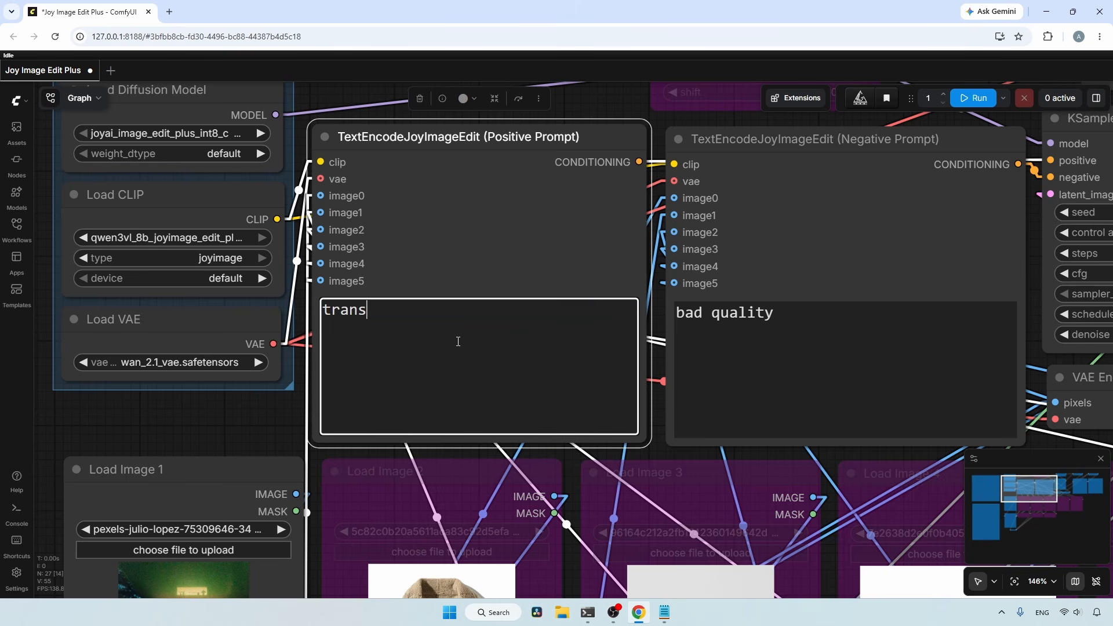
text(form the scene into a day scene, keep the objects)
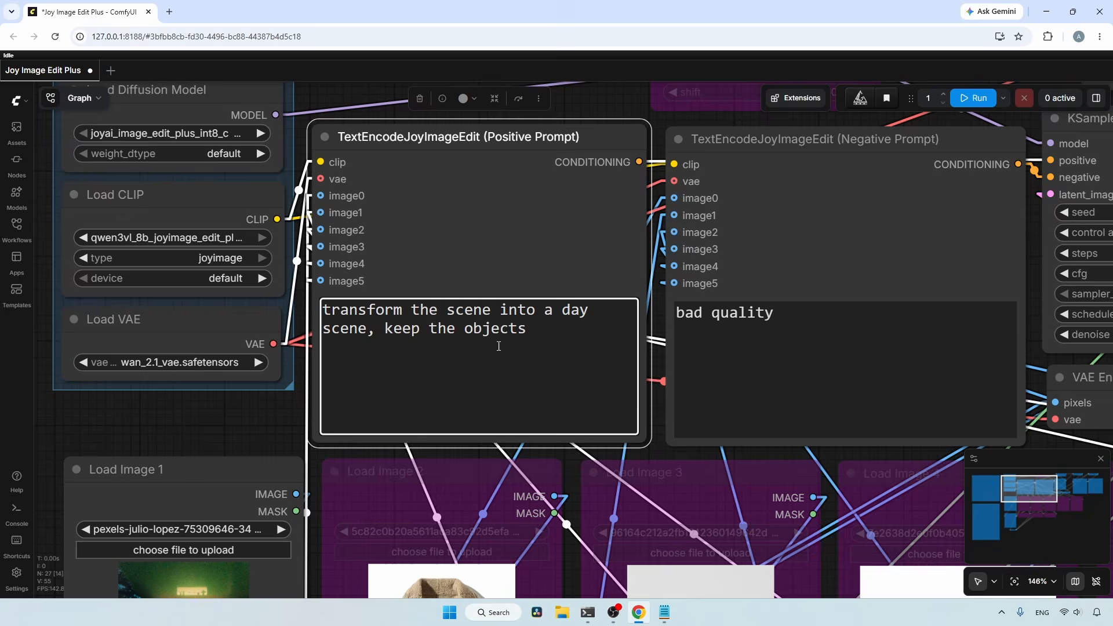
- Run the workflow to turn the night street photo into a day scene, and inspect the generated image
scroll(498, 346, down, 4)
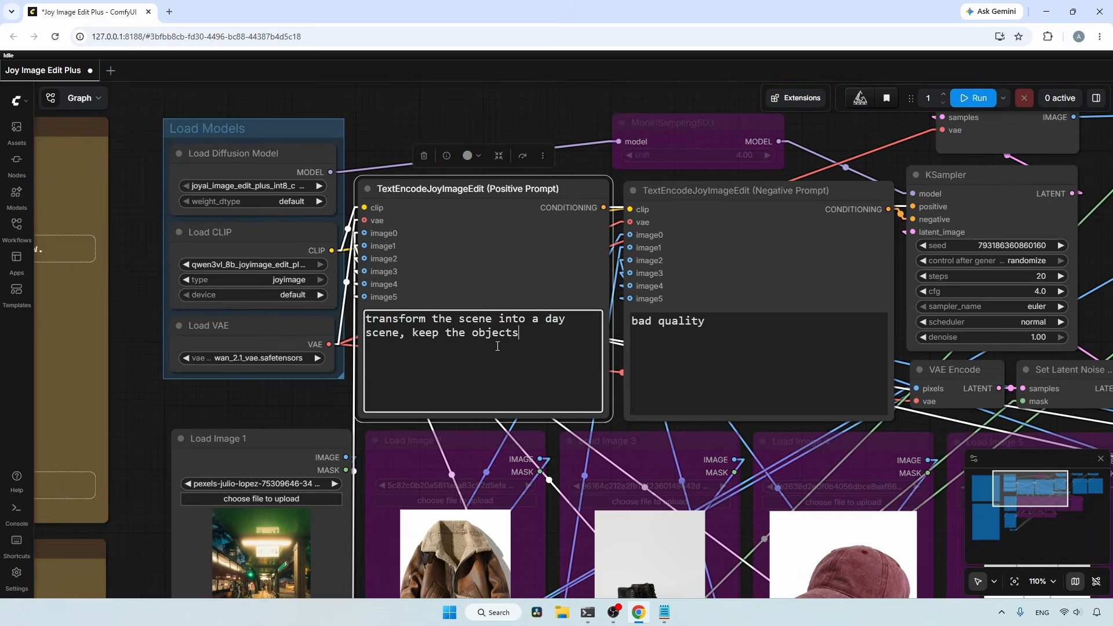
drag(1100, 226, 429, 228)
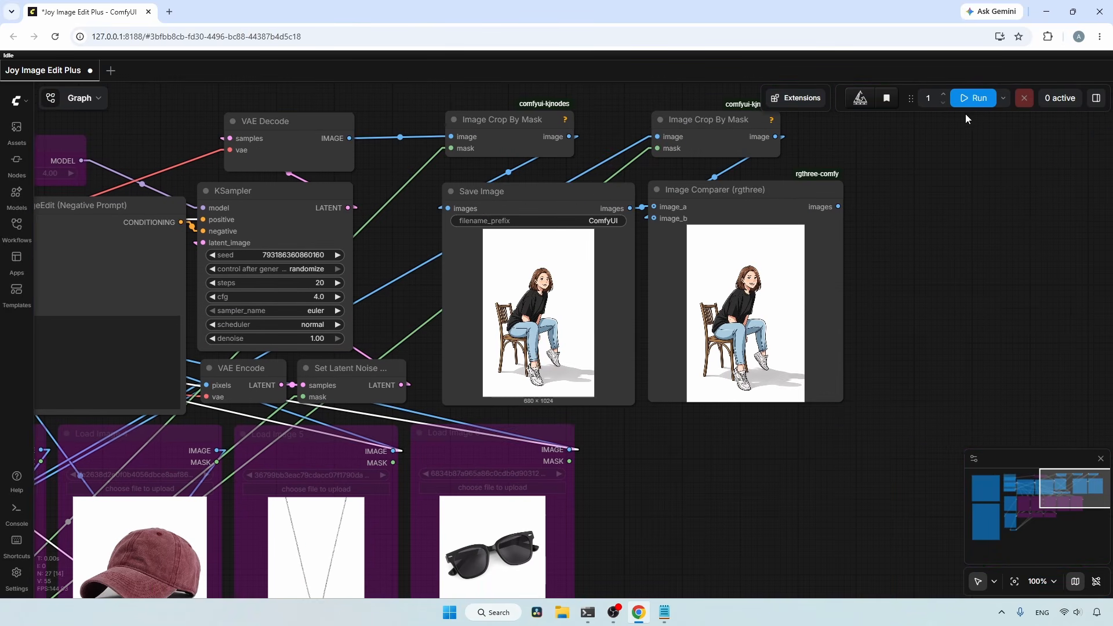
click(971, 99)
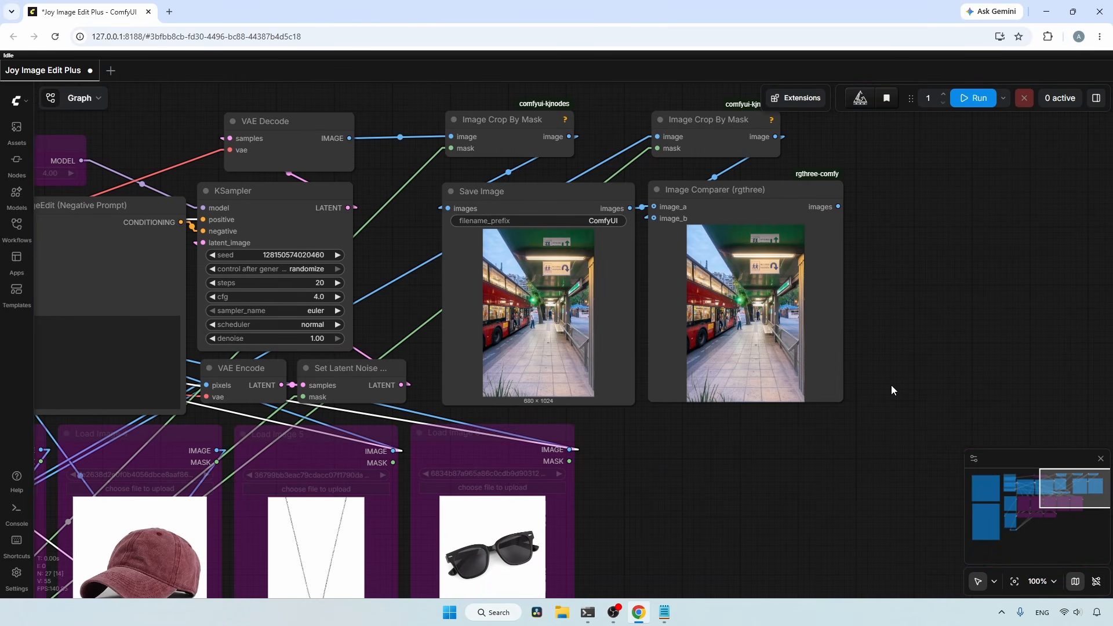
scroll(609, 413, up, 5)
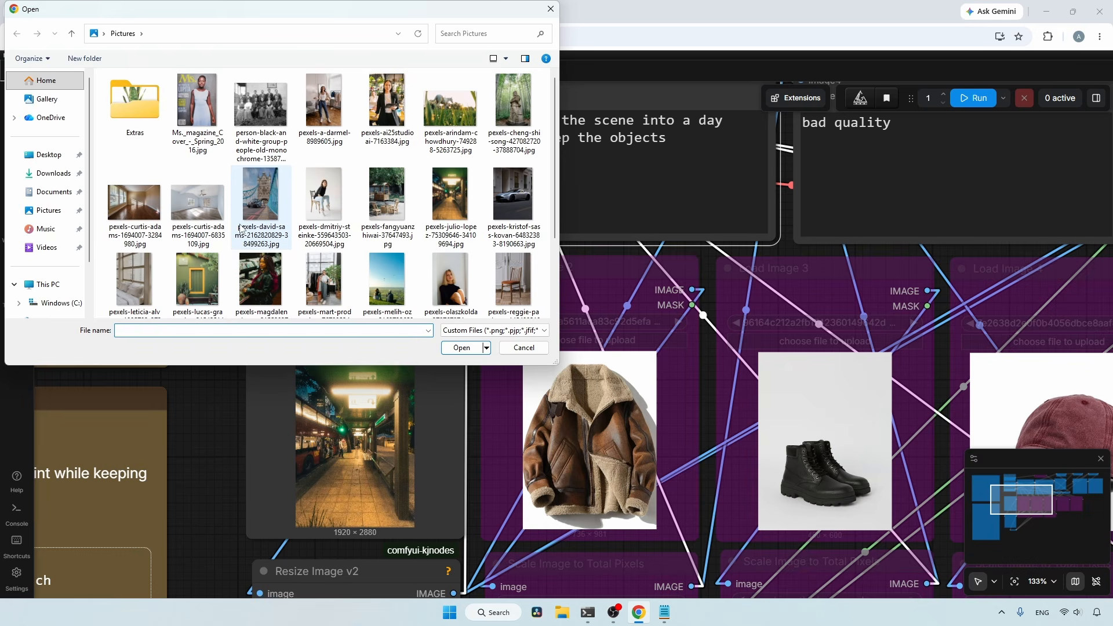
- Load the Tower Bridge photo into Load Image 1 and set the positive prompt to "transform this scene into a winter season, keep camera angle unchanged"
click(241, 229)
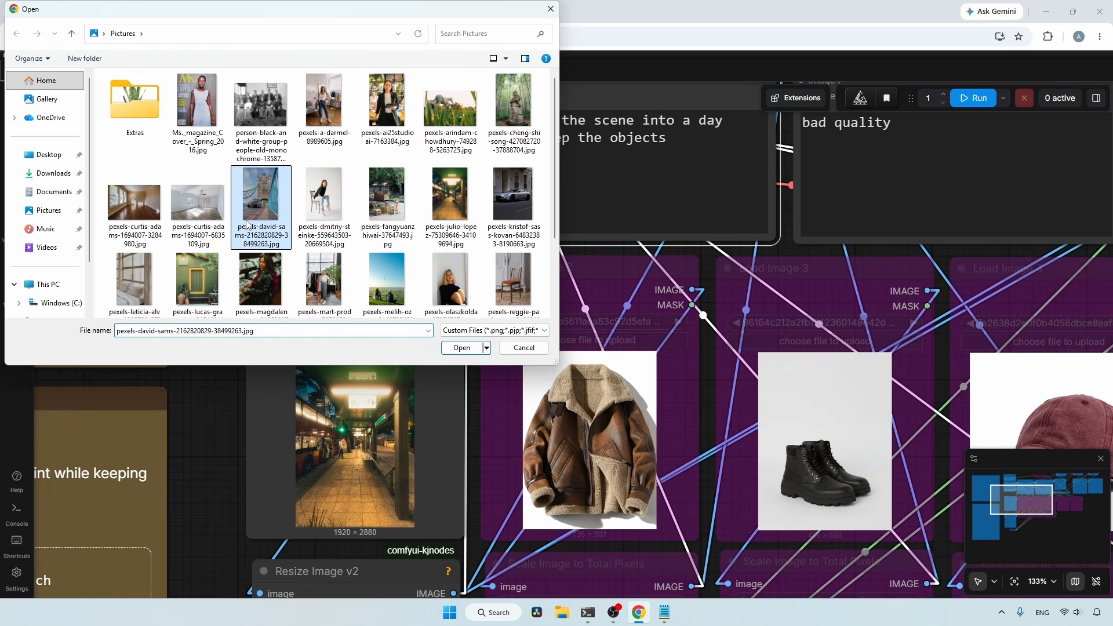
click(459, 347)
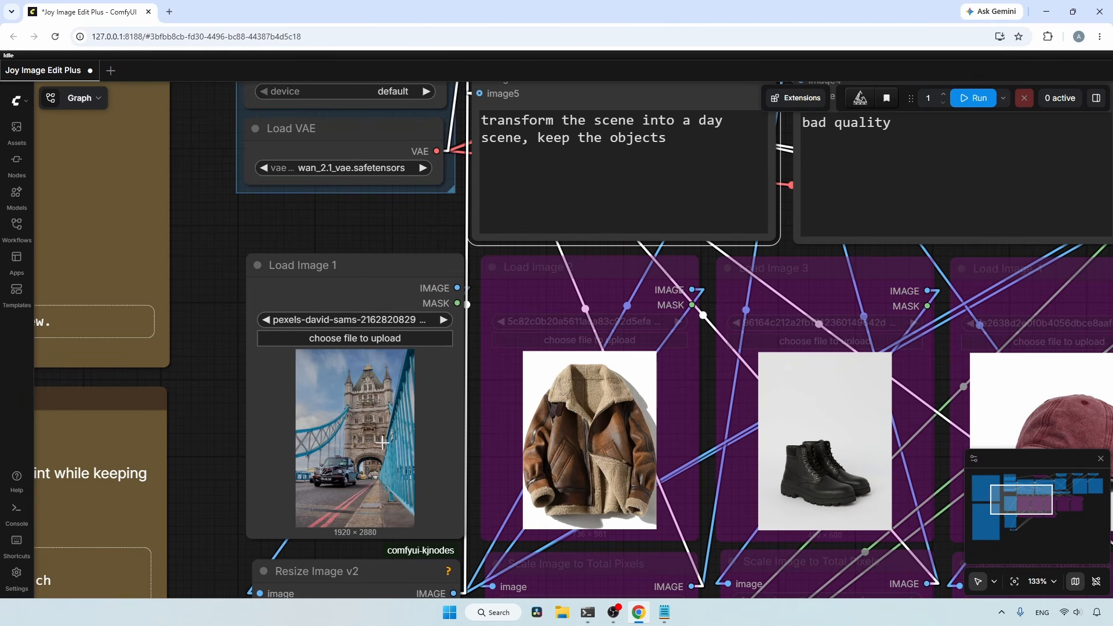
drag(424, 196, 377, 277)
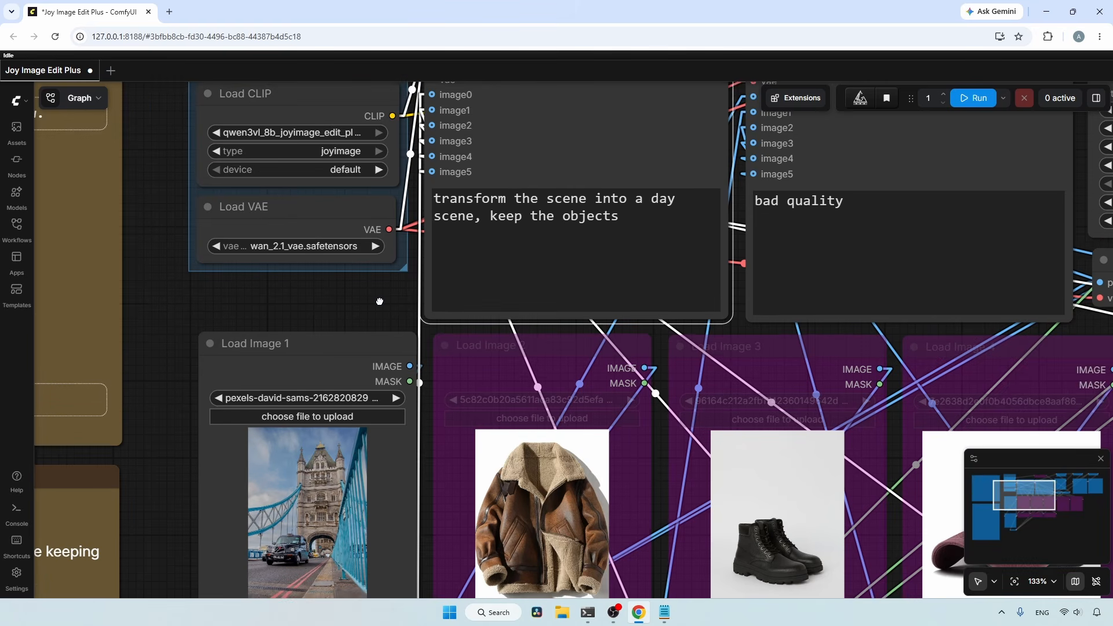
click(495, 268)
key(ctrl+a)
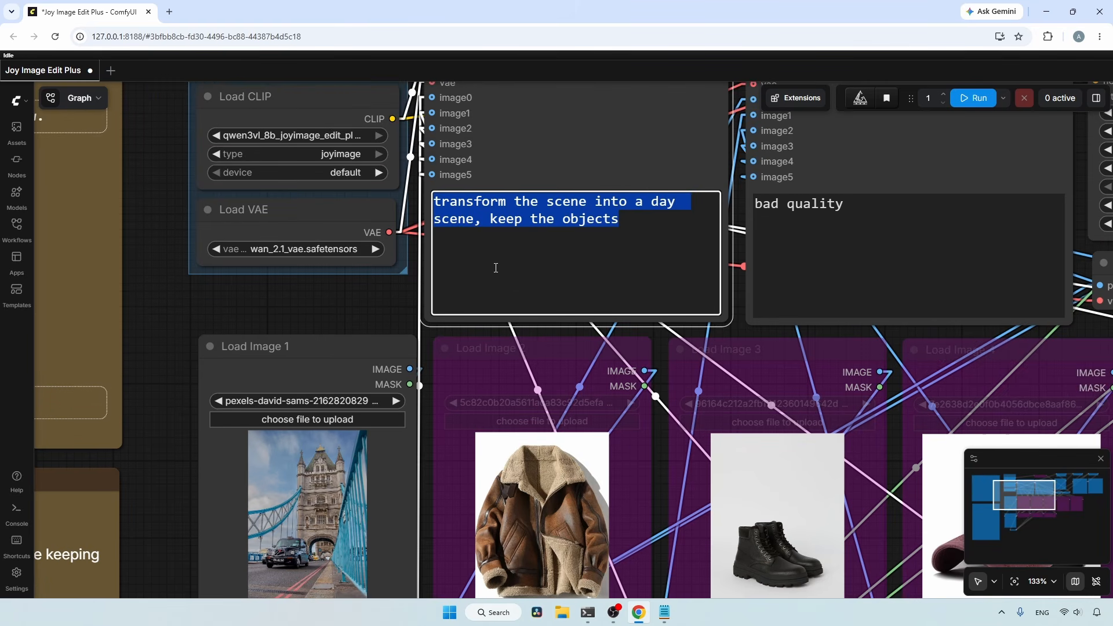
text(transform this scene i)
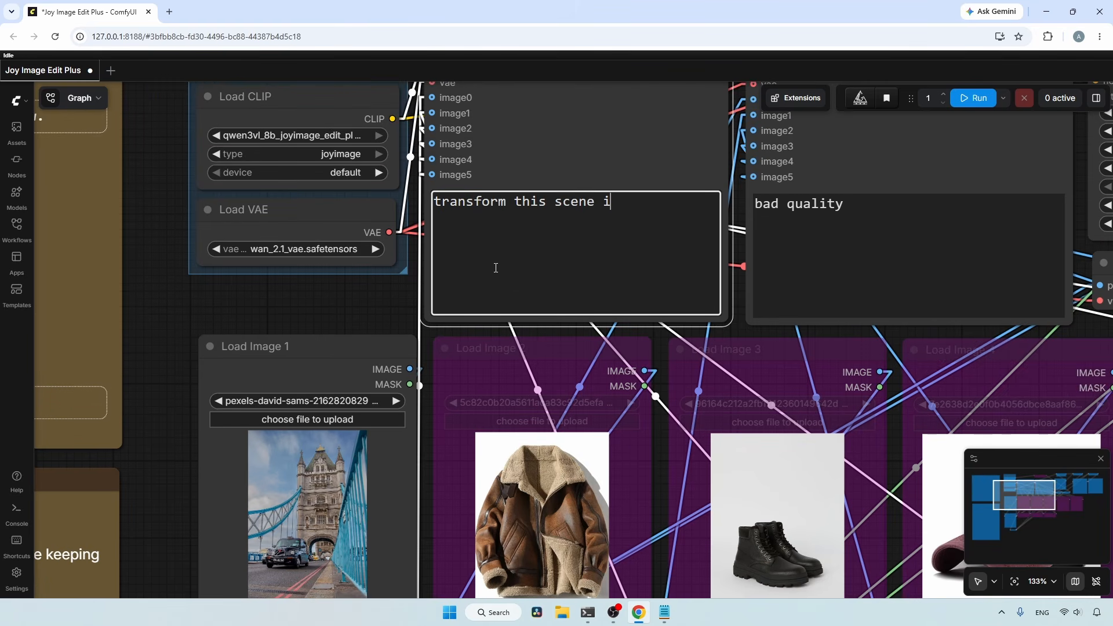
text(nto a winter season, keep camera angle unchanged)
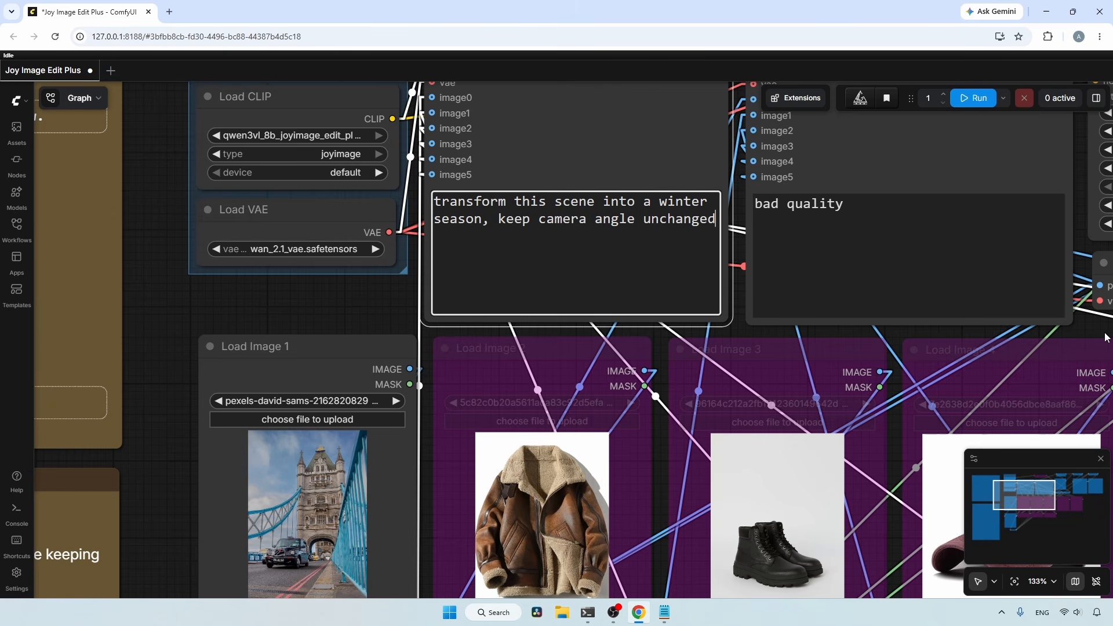
- Run the workflow to turn the Tower Bridge photo into a winter scene, and inspect the generated image
drag(1104, 336, 132, 469)
click(968, 98)
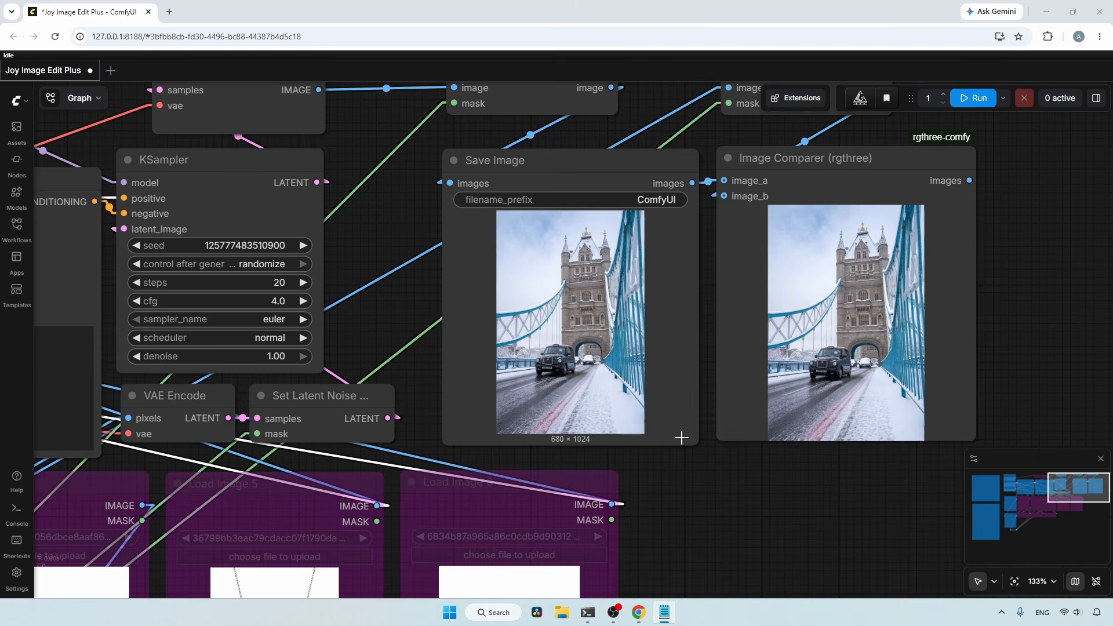
scroll(691, 462, up, 4)
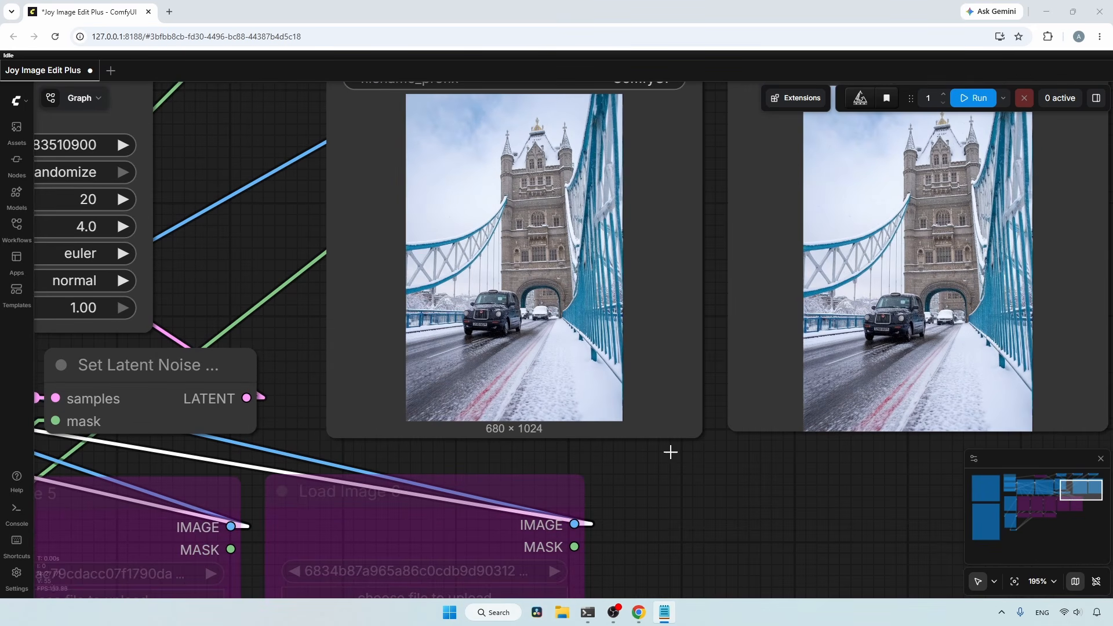
drag(666, 480, 616, 532)
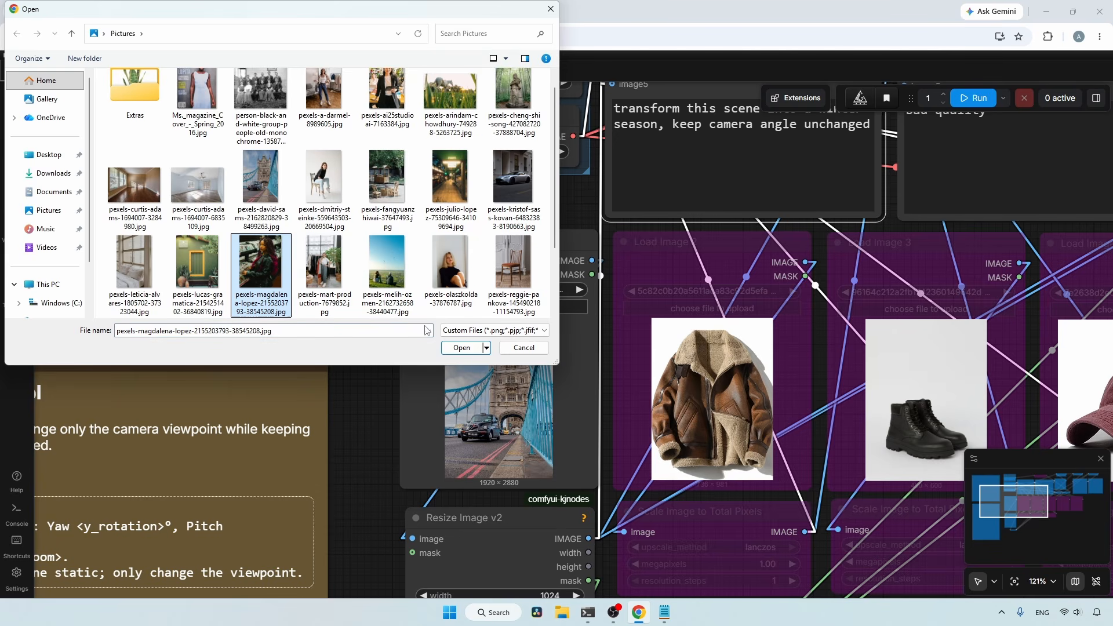
- Load the record-store woman photo into Load Image 1 with the positive prompt "change her expression to a warm smile while preserving her identity, hairstyle, and clothing."
click(461, 348)
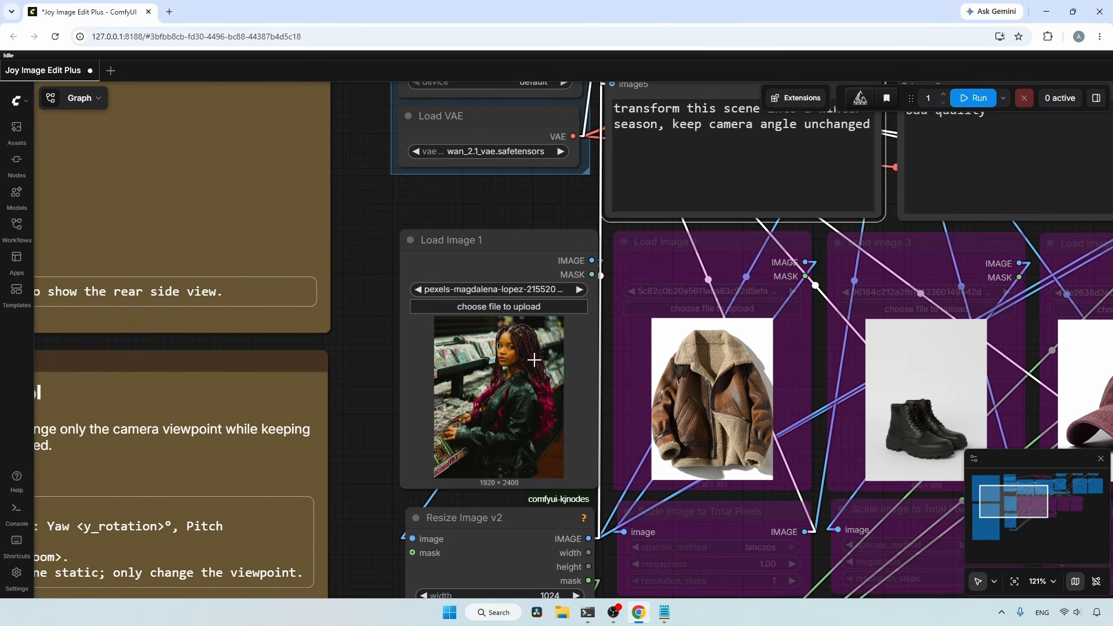
scroll(533, 359, up, 3)
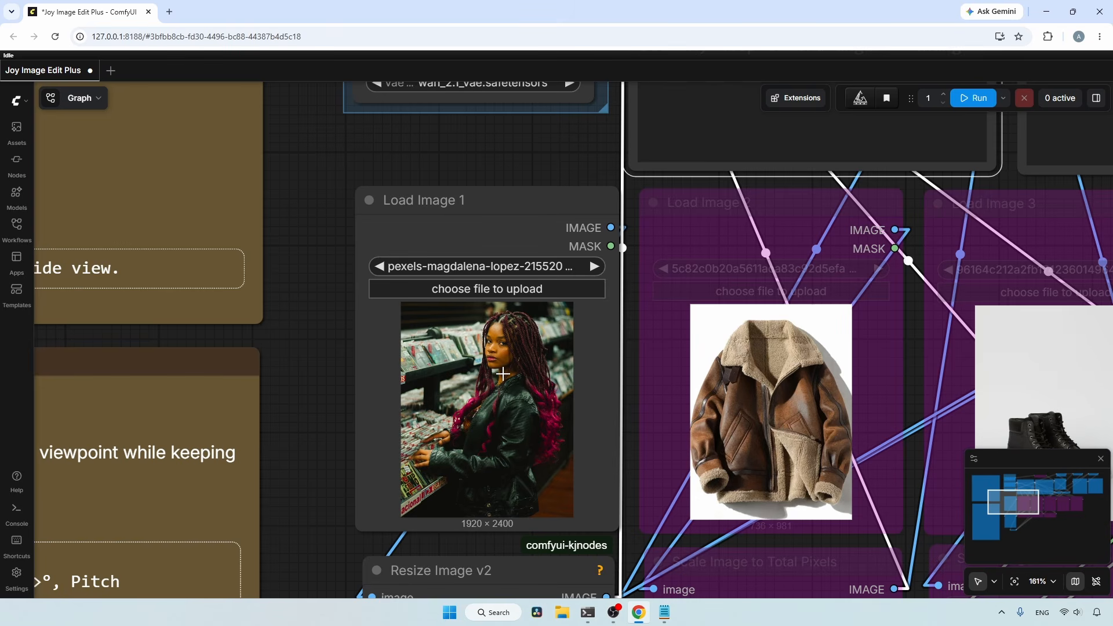
scroll(502, 374, up, 5)
scroll(502, 374, right, 3)
click(572, 441)
key(ctrl+a)
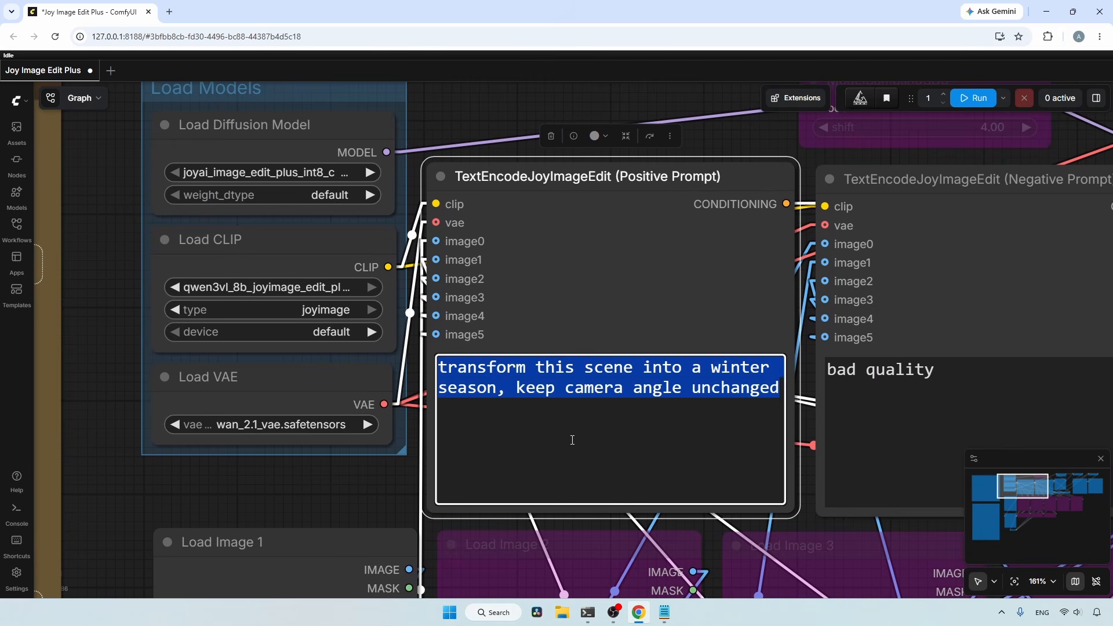
text(change her expression to a warm smile while )
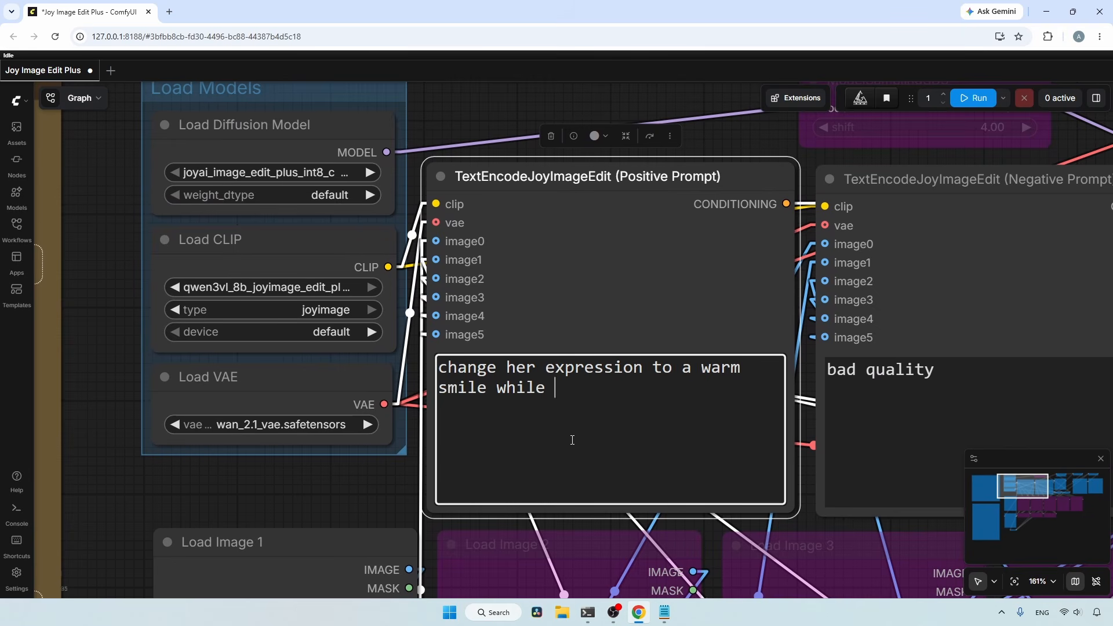
text(preserving her identity, hair)
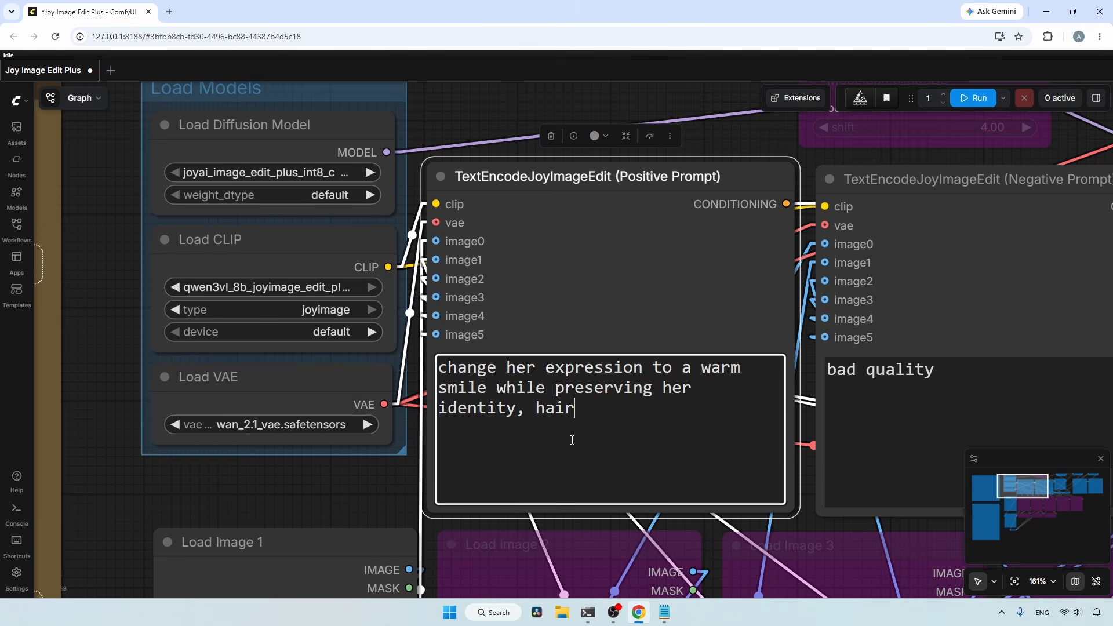
text(style, and clothing.)
- Run the workflow to give the woman in the record store a warm smile, and inspect the generated image
drag(1023, 164, 192, 191)
drag(962, 149, 638, 164)
drag(707, 166, 605, 171)
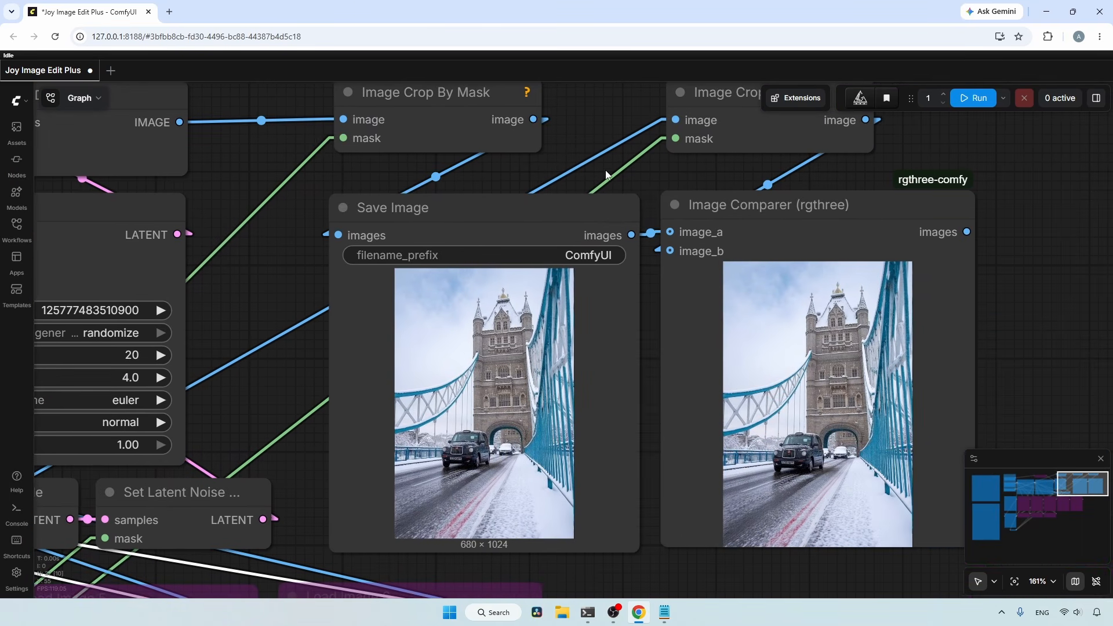
click(976, 98)
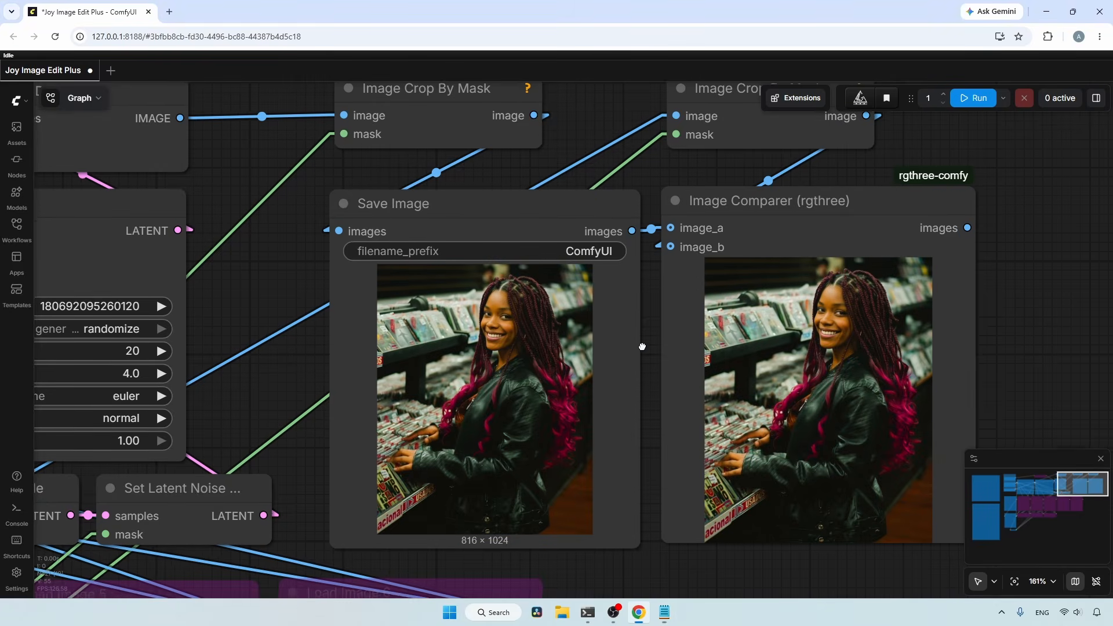
drag(642, 369, 627, 313)
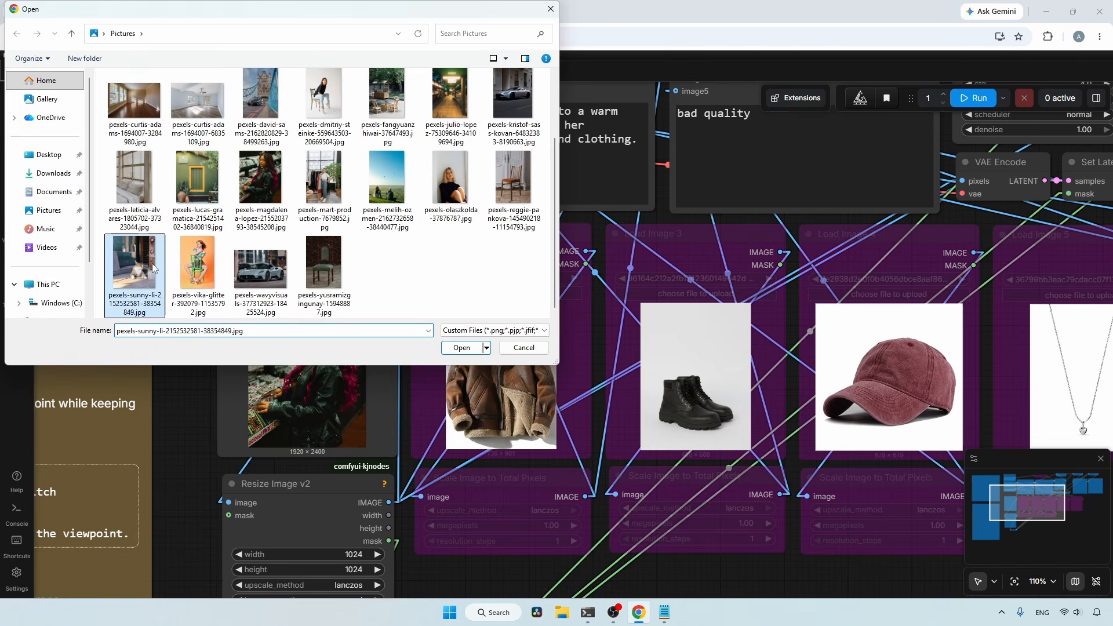
- Load the photo of the cat on the pavement into Load Image 1 and set the positive prompt to "replace the cat with a puppy"
double_click(152, 263)
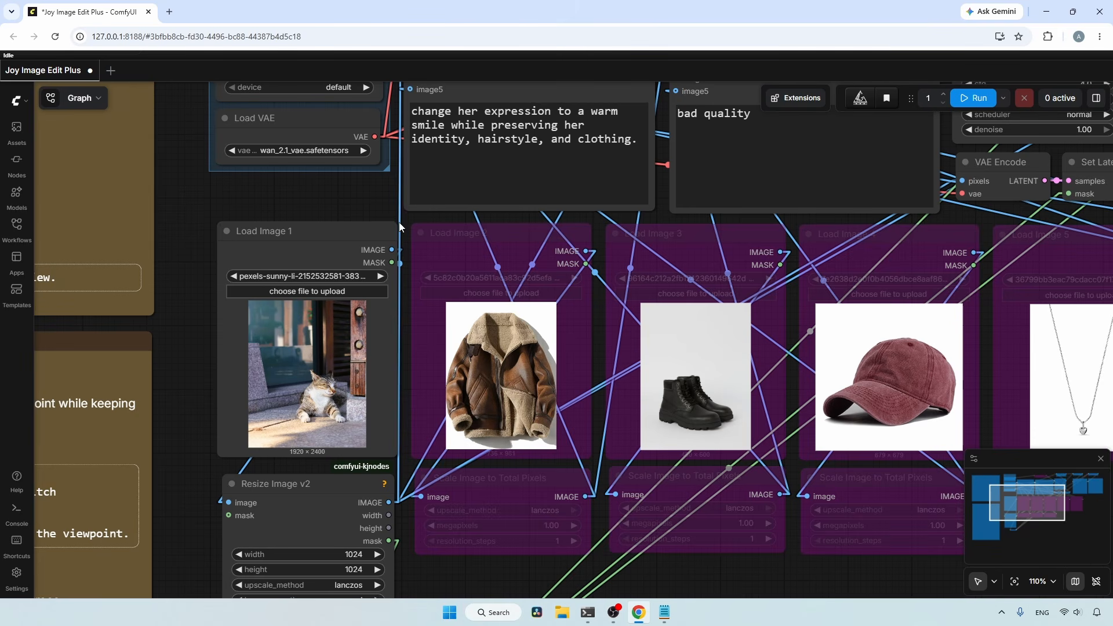
drag(349, 197, 321, 285)
click(436, 270)
key(ctrl+a)
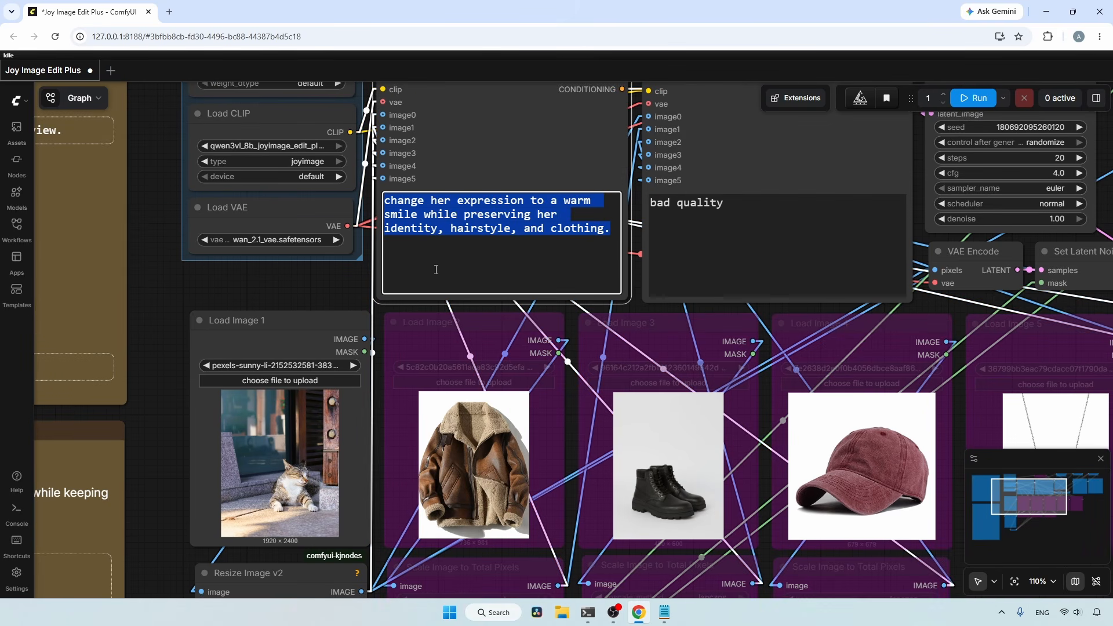
text(replace the cat with a puppy)
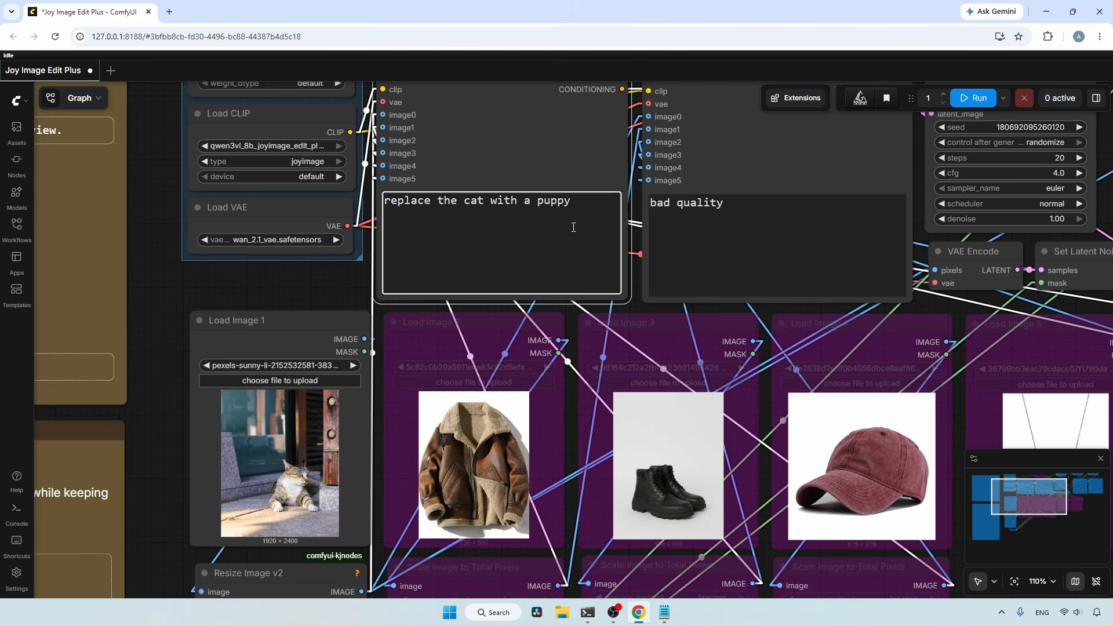
- Run the workflow to replace the cat with a puppy, and examine the generated image up close
click(973, 98)
drag(1102, 215, 289, 357)
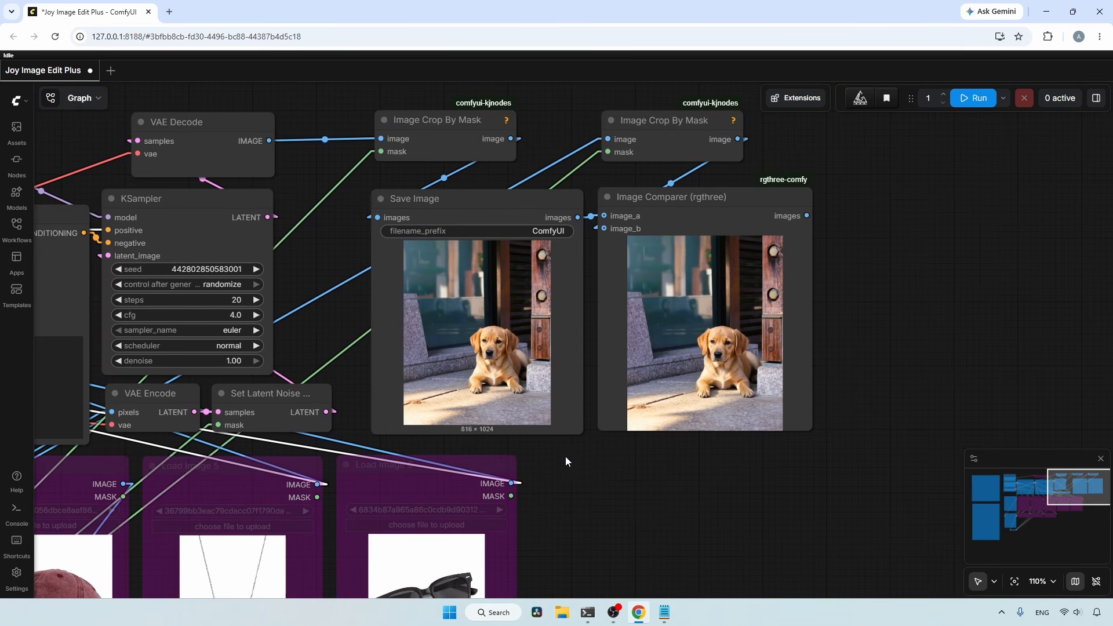
scroll(526, 455, up, 5)
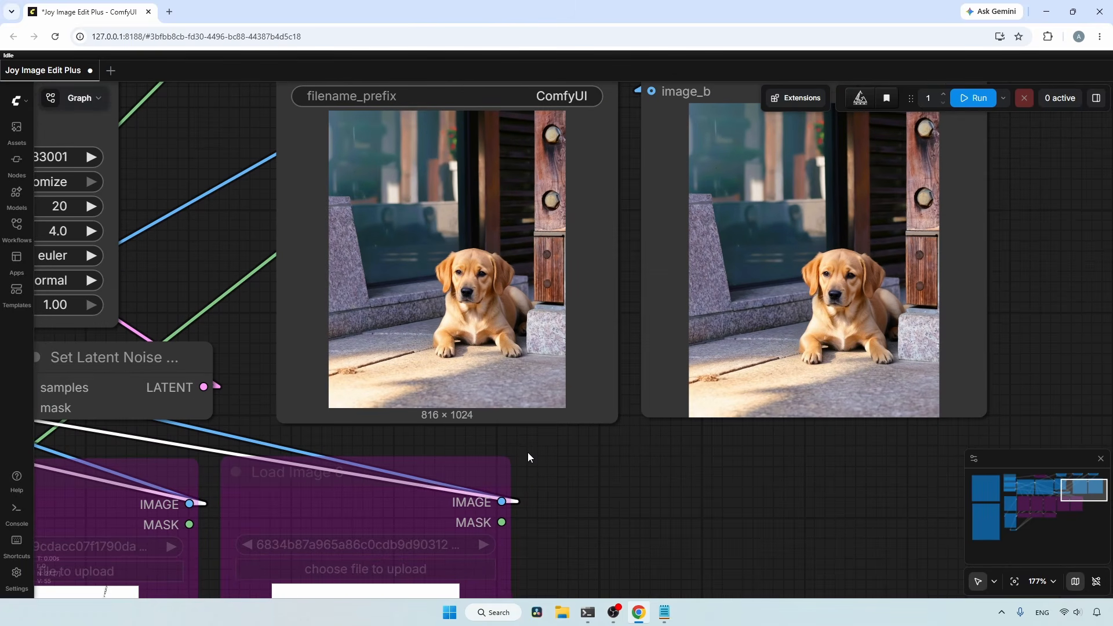
drag(551, 464, 543, 519)
scroll(521, 497, up, 2)
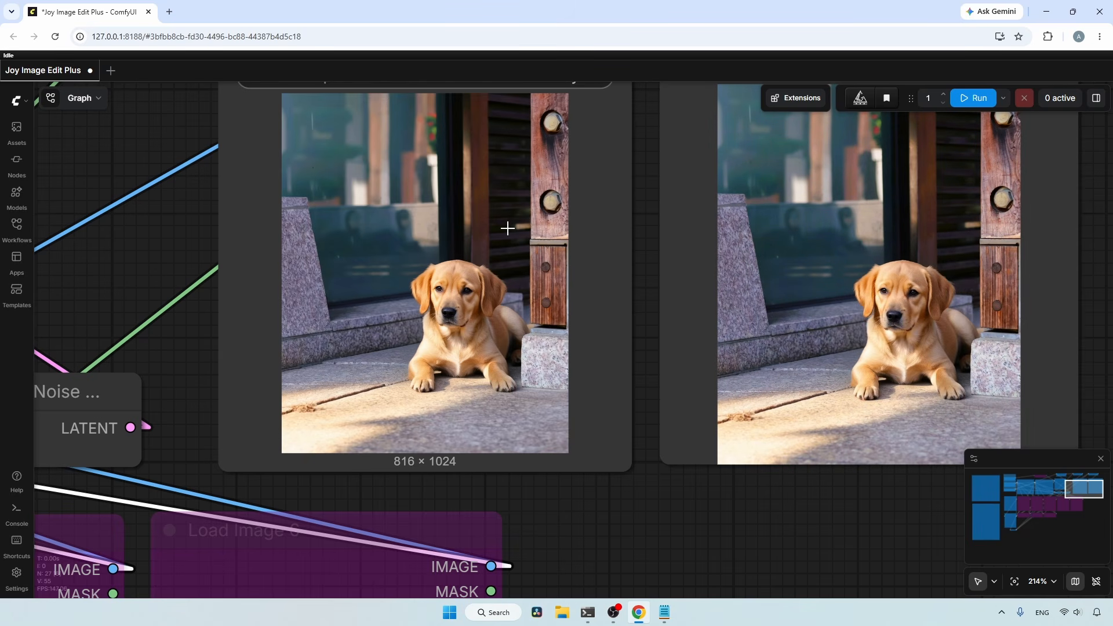
- Review the Object Rotation note's prompt template, its object and view placeholders, the supported view values and the chair example
scroll(263, 429, down, 6)
drag(263, 429, 606, 452)
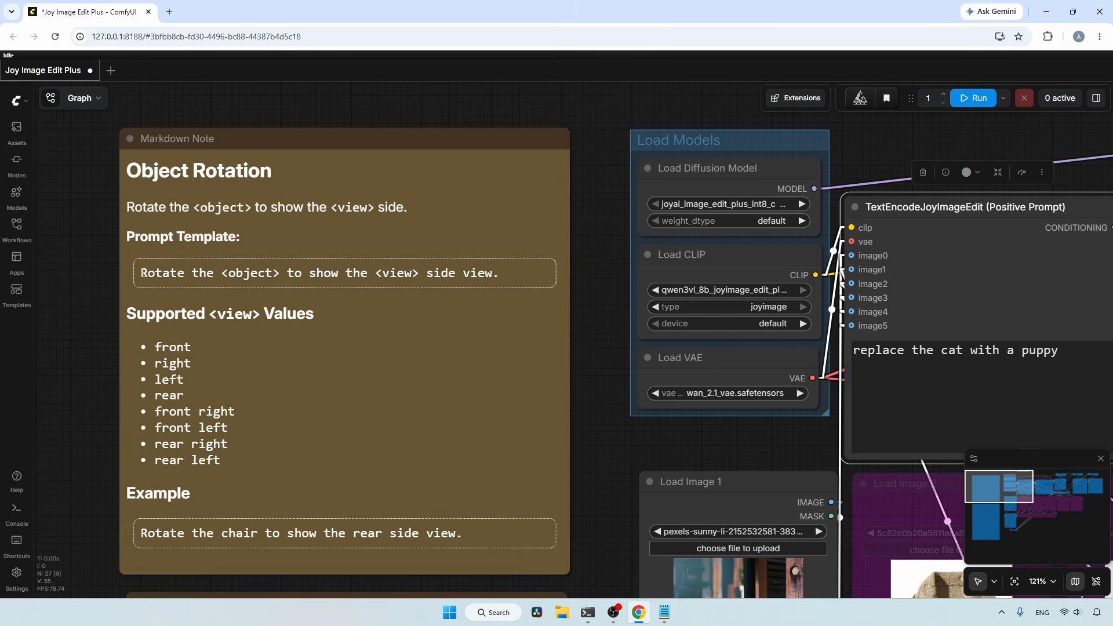
drag(143, 273, 529, 283)
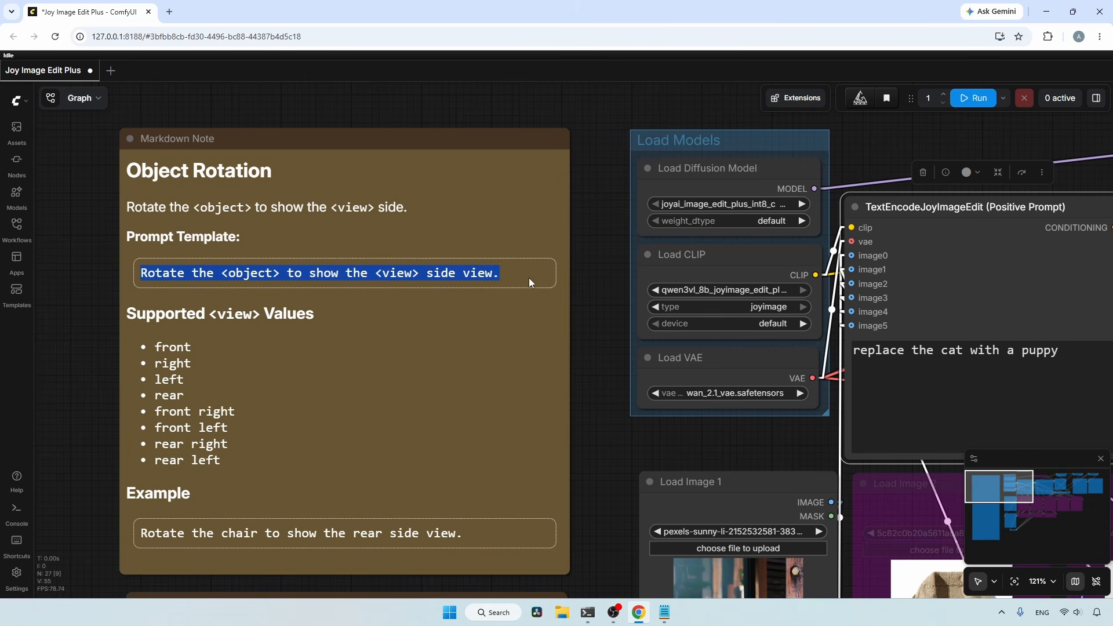
drag(221, 273, 275, 275)
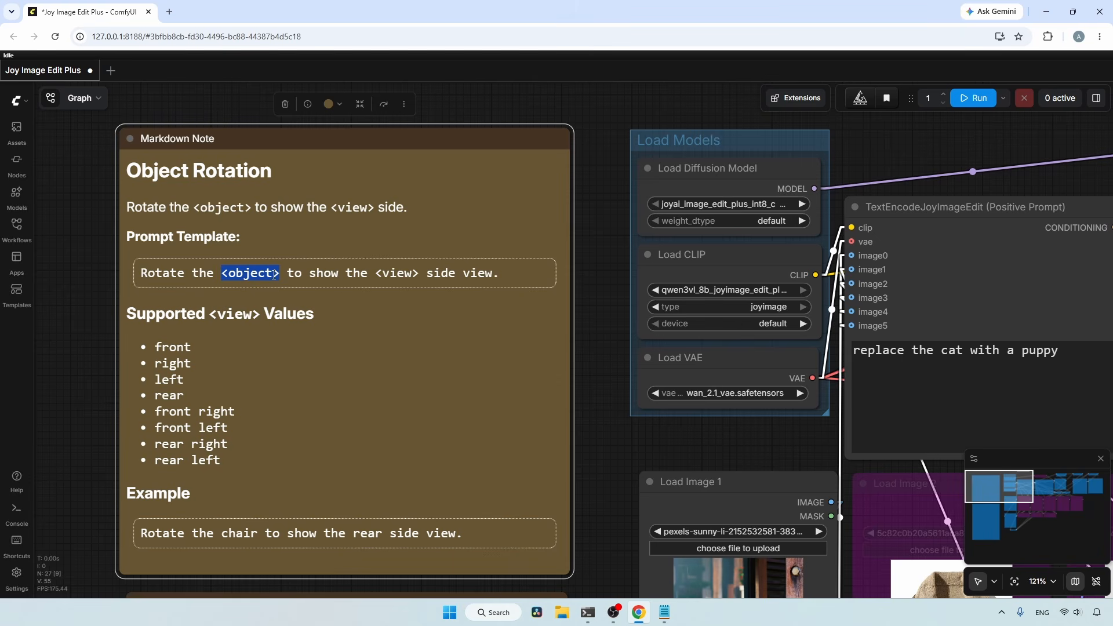
drag(375, 272, 419, 272)
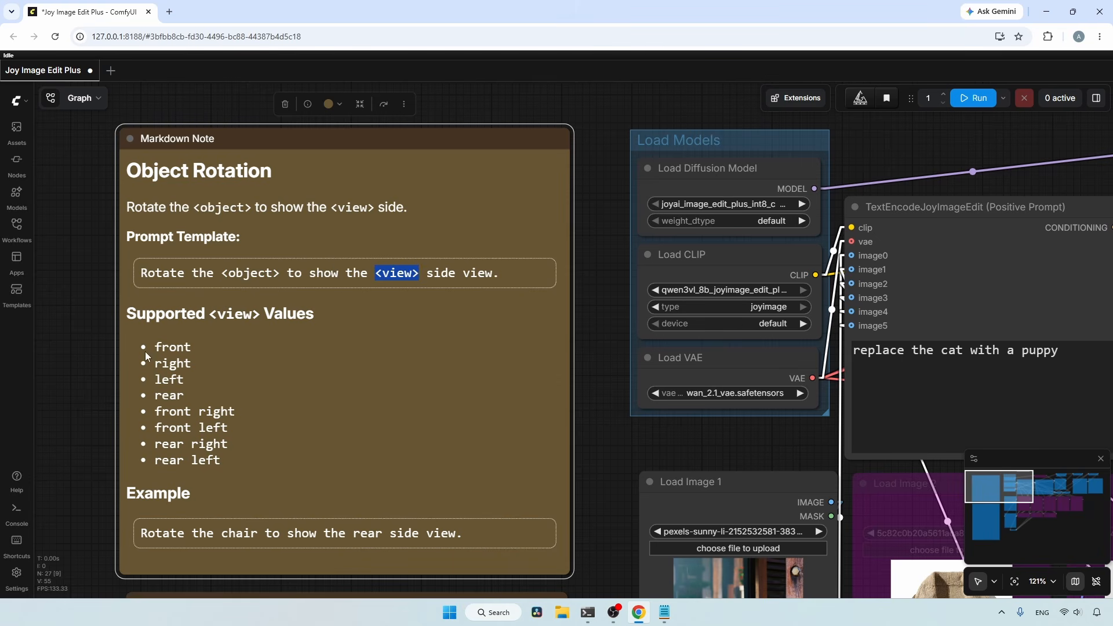
drag(155, 342, 227, 460)
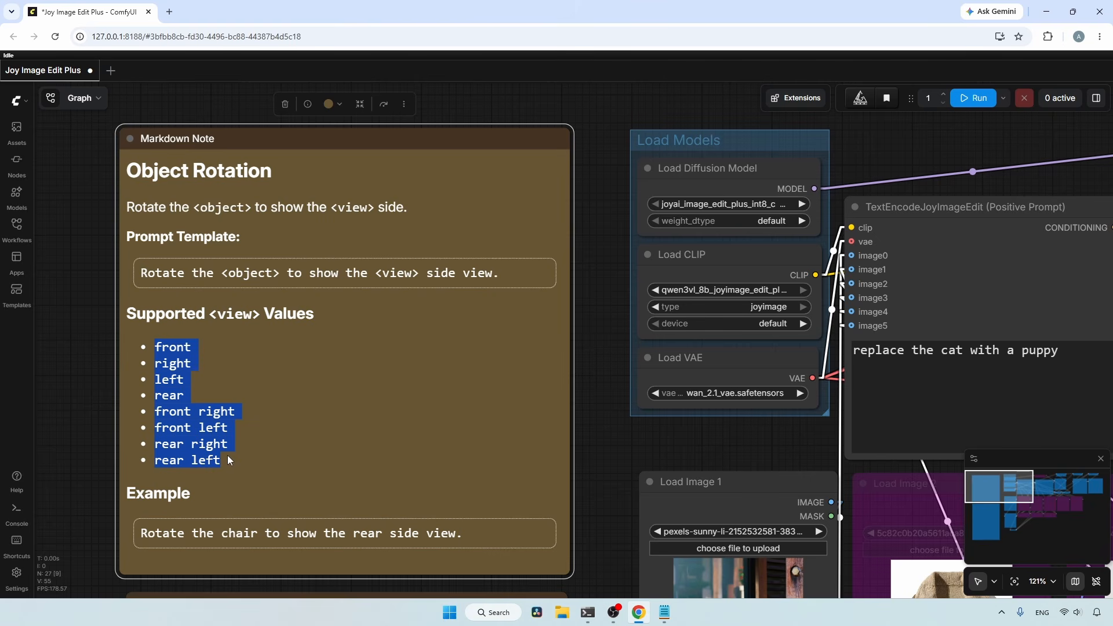
drag(473, 531, 141, 534)
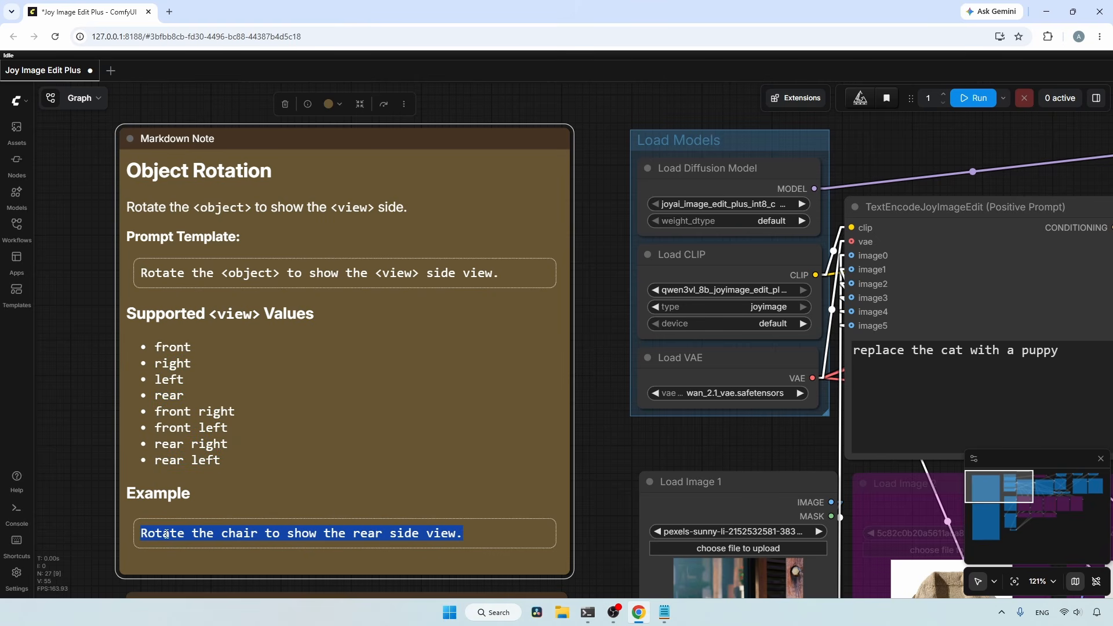
- Load the green upholstered chair photo into Load Image 1 and set the positive prompt to "rotate the chair to show the rear side view"
drag(749, 453, 566, 249)
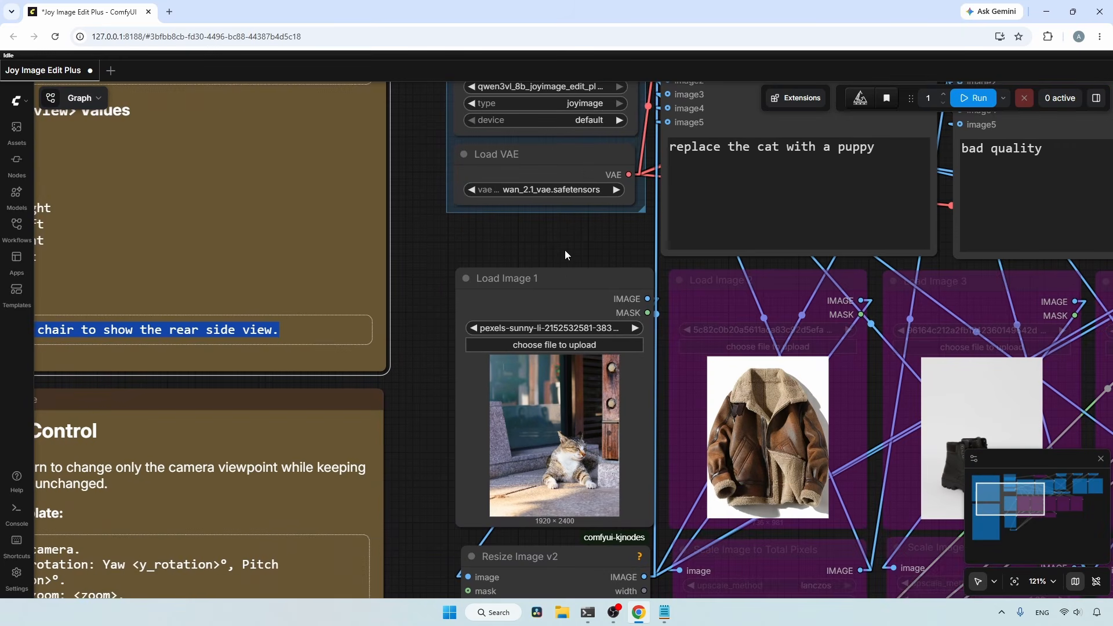
click(563, 345)
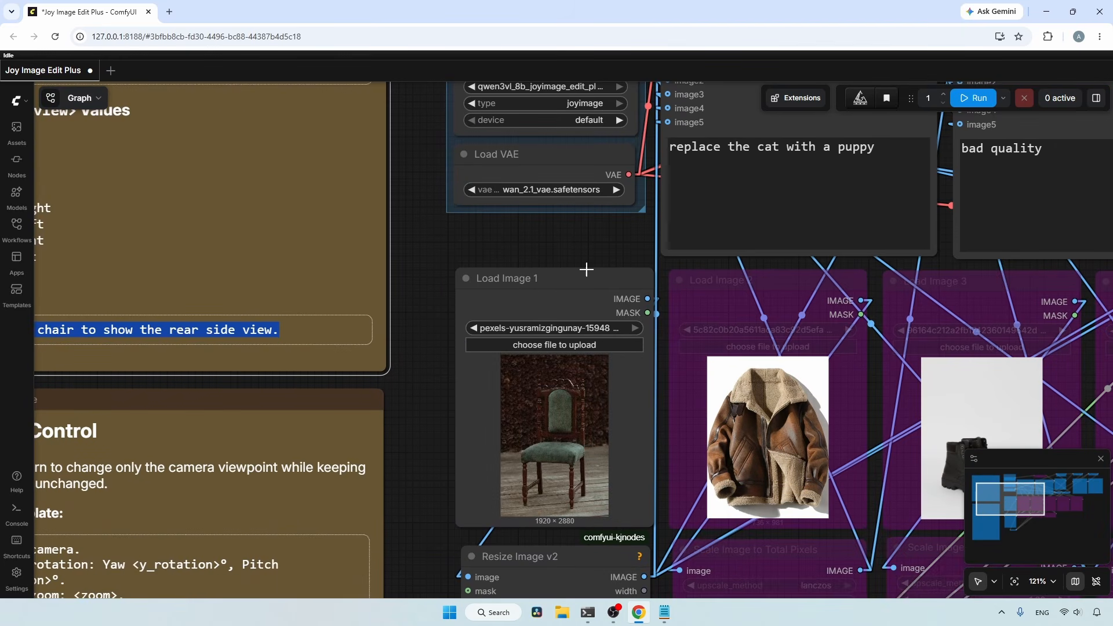
drag(584, 254, 374, 376)
click(594, 306)
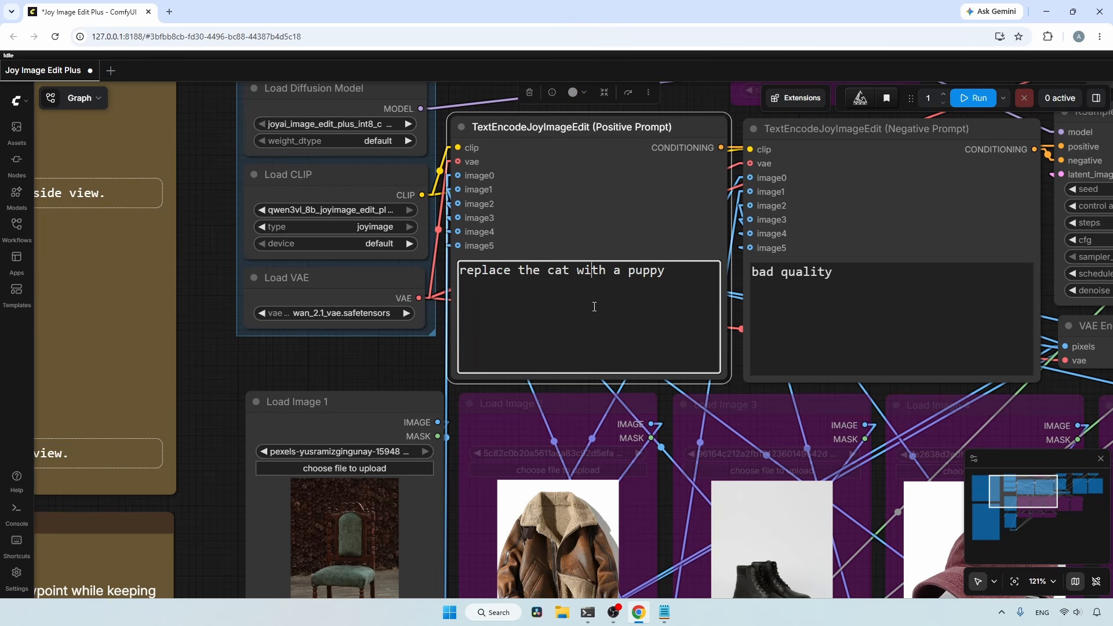
key(ctrl+a)
text(rotate )
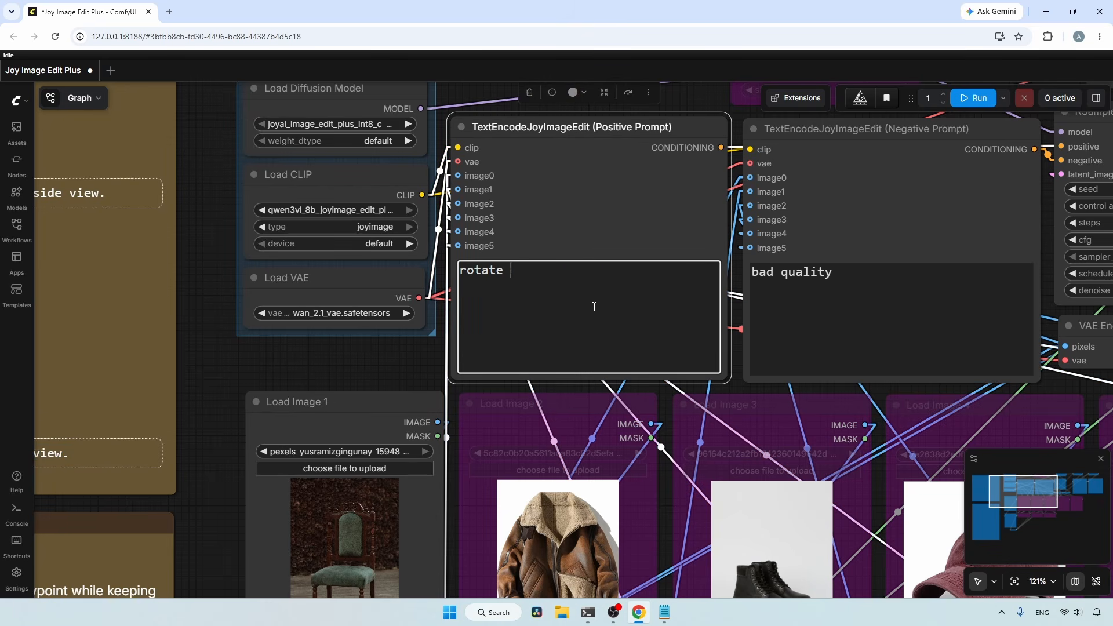
text(the chair to show the rear side view)
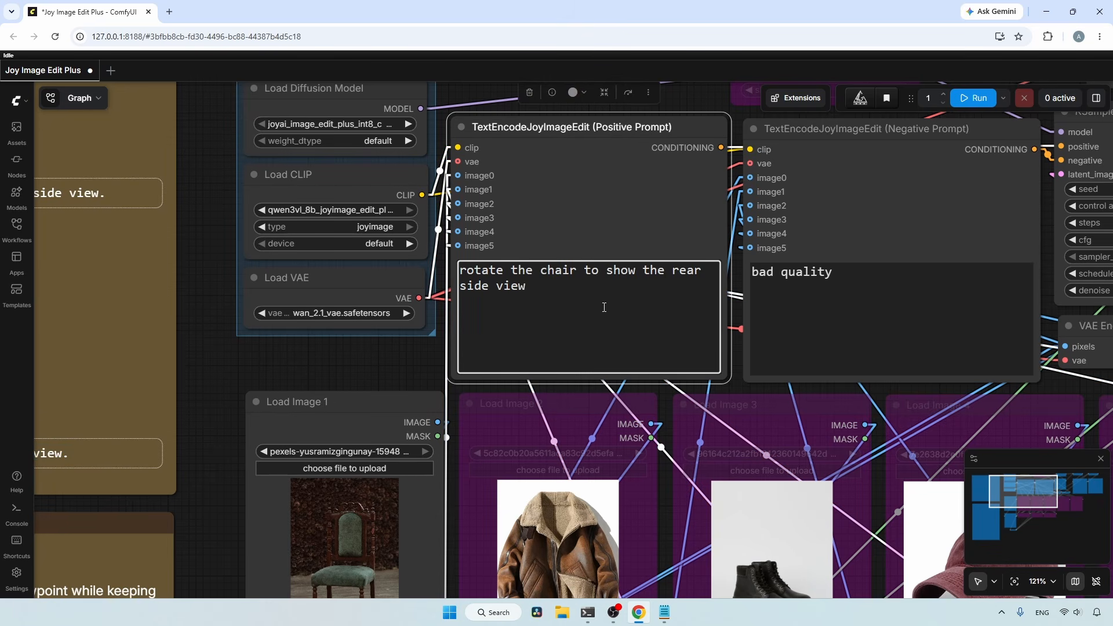
drag(1050, 385, 224, 474)
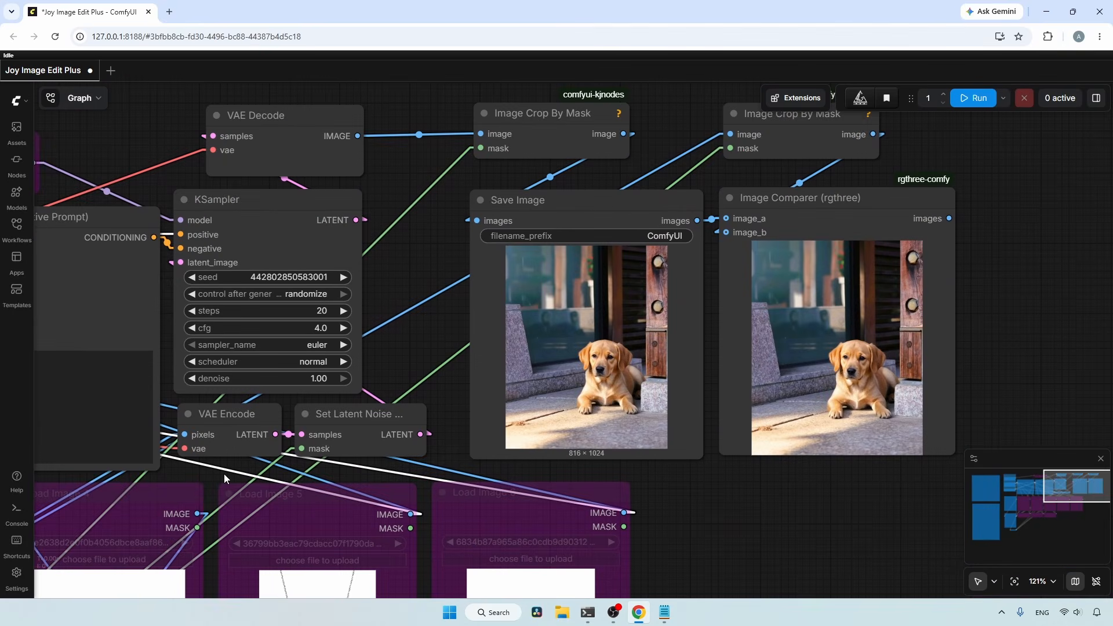
- Run the workflow to rotate the chair to its rear side view, and examine the generated image up close
click(974, 97)
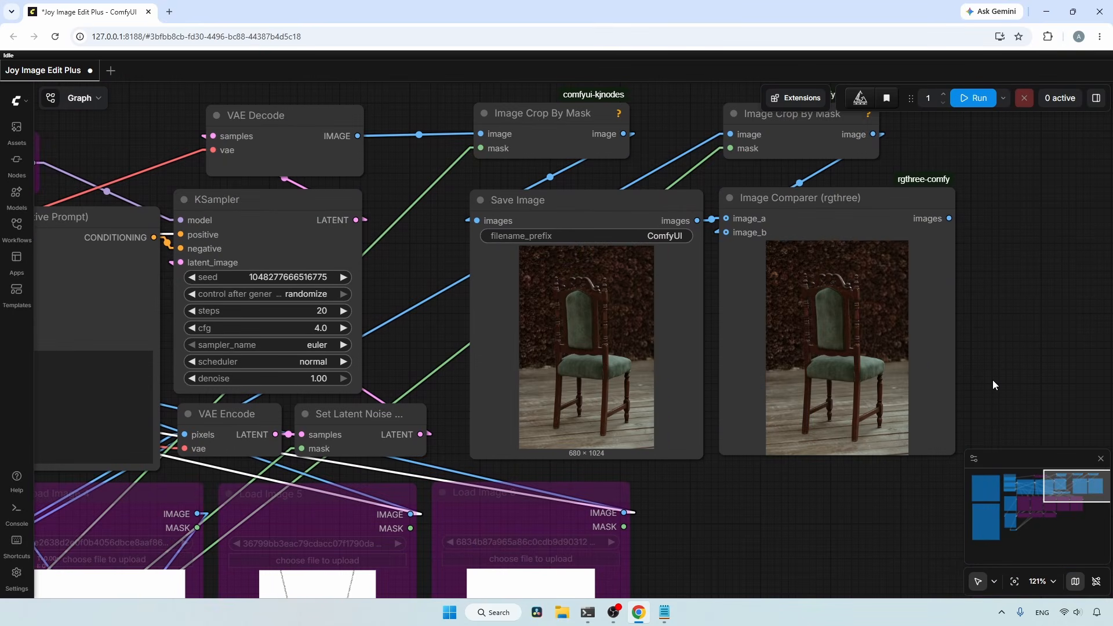
scroll(681, 464, up, 4)
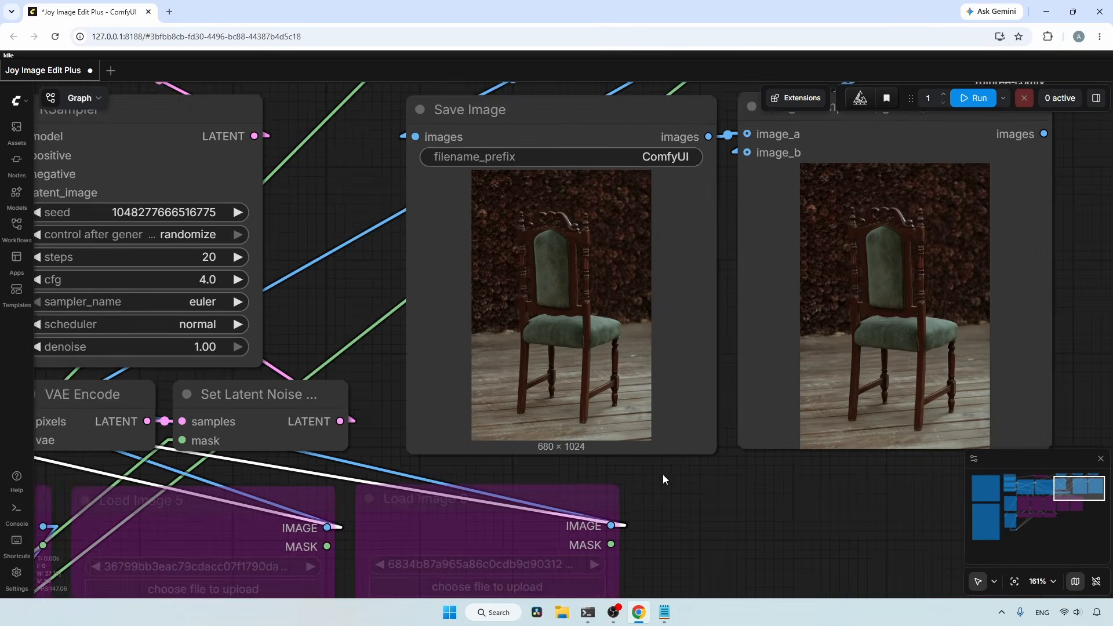
drag(690, 471, 677, 516)
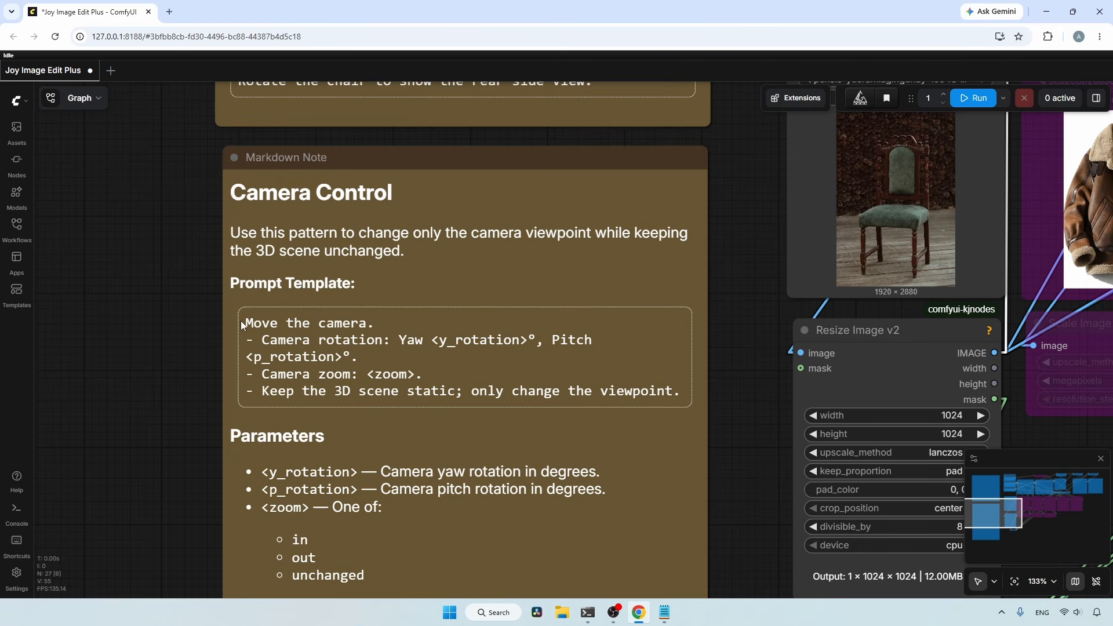
- Review the Camera Control note's prompt template, its yaw, pitch and zoom placeholders, the supported zoom values and the example
drag(242, 325, 687, 399)
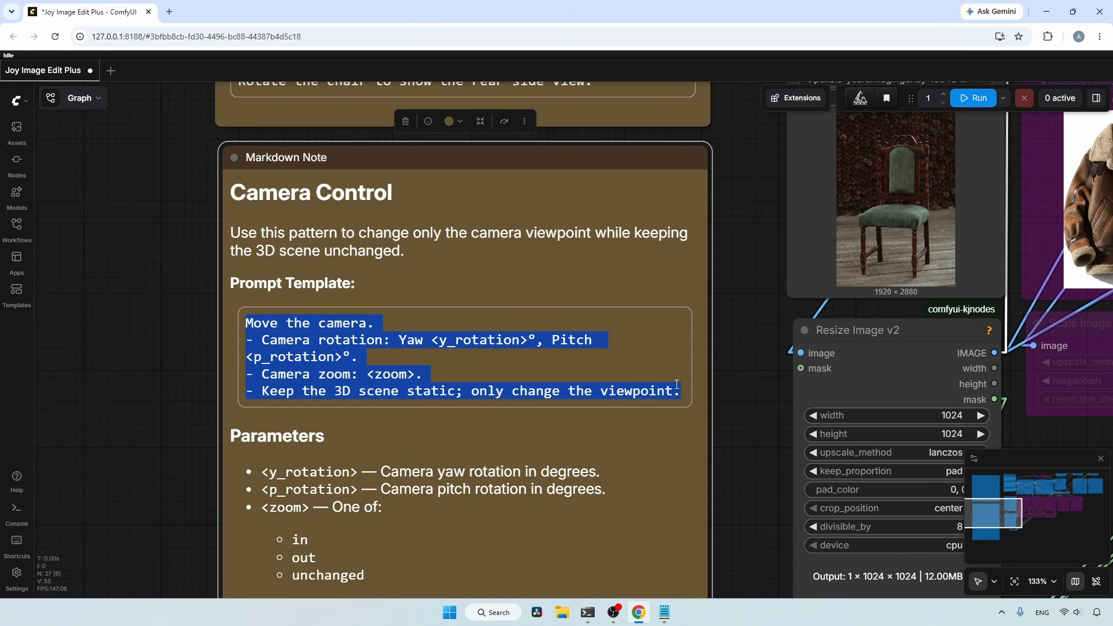
click(416, 332)
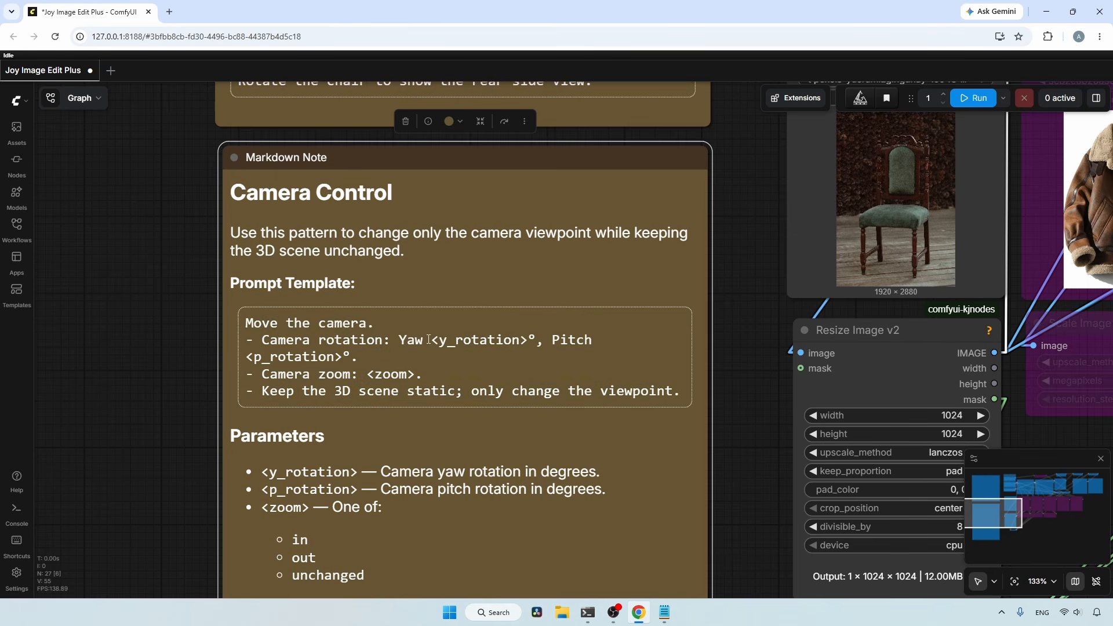
drag(431, 340, 535, 342)
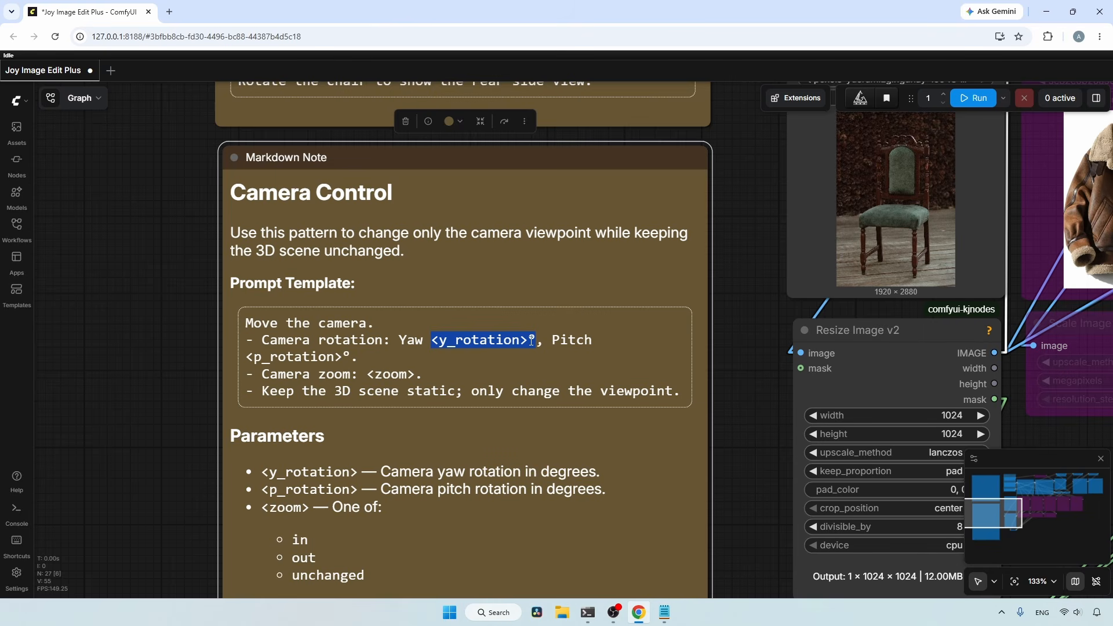
drag(250, 356, 345, 354)
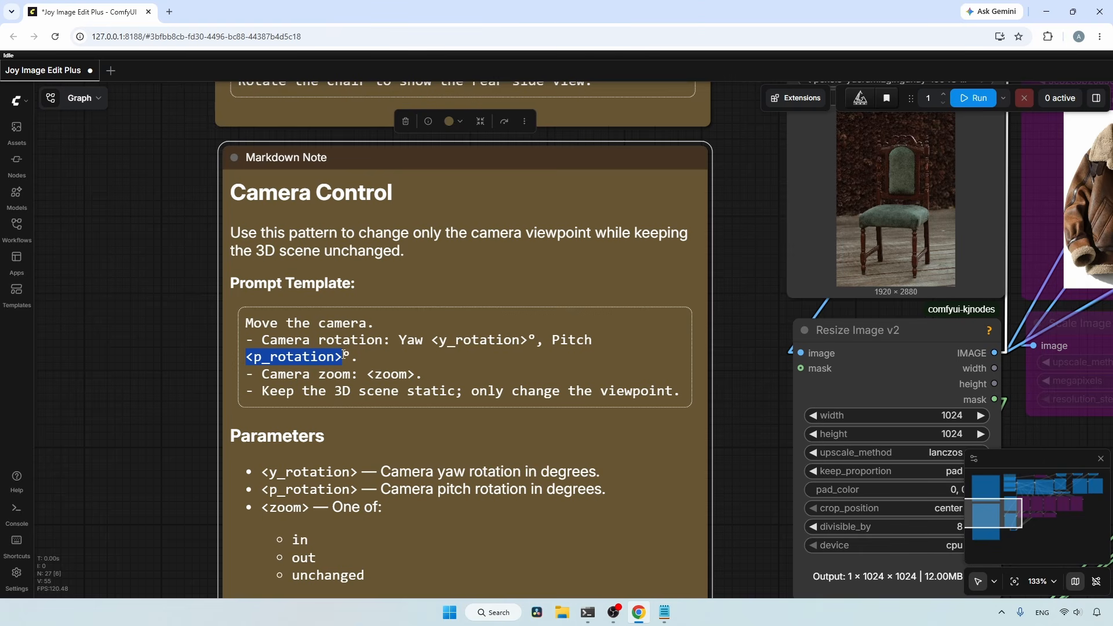
drag(370, 375, 415, 374)
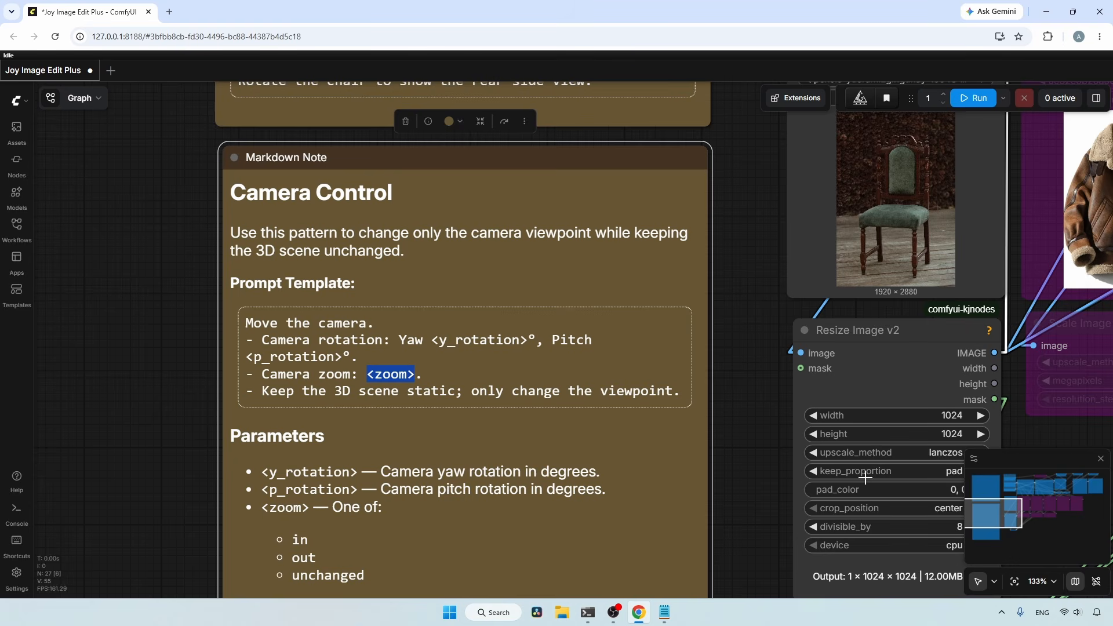
scroll(453, 437, down, 3)
drag(391, 482, 297, 445)
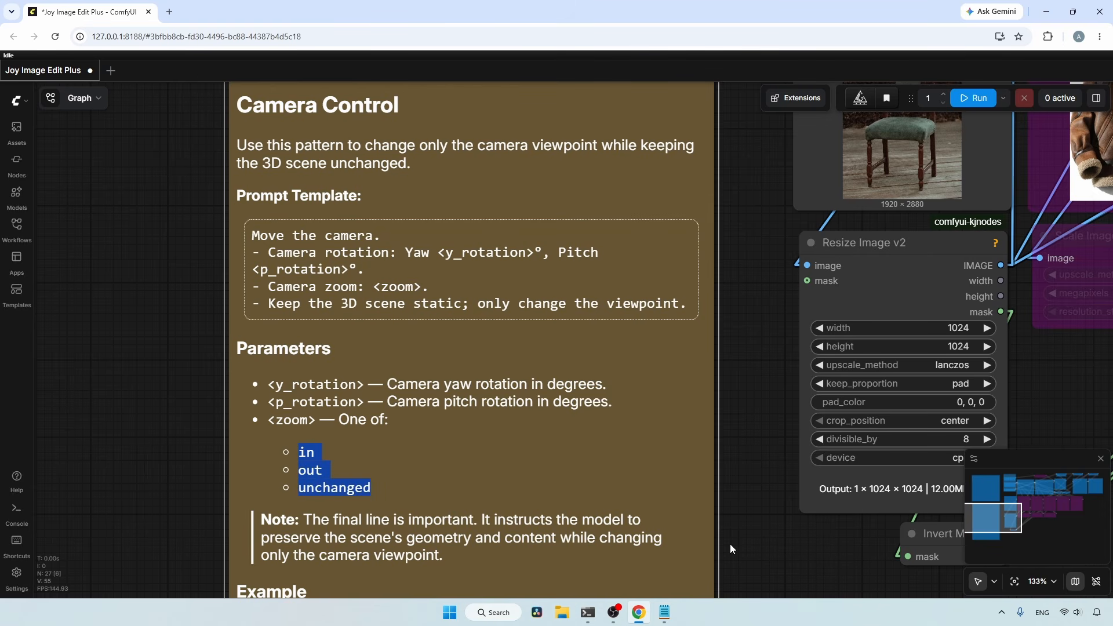
scroll(729, 544, down, 7)
click(706, 484)
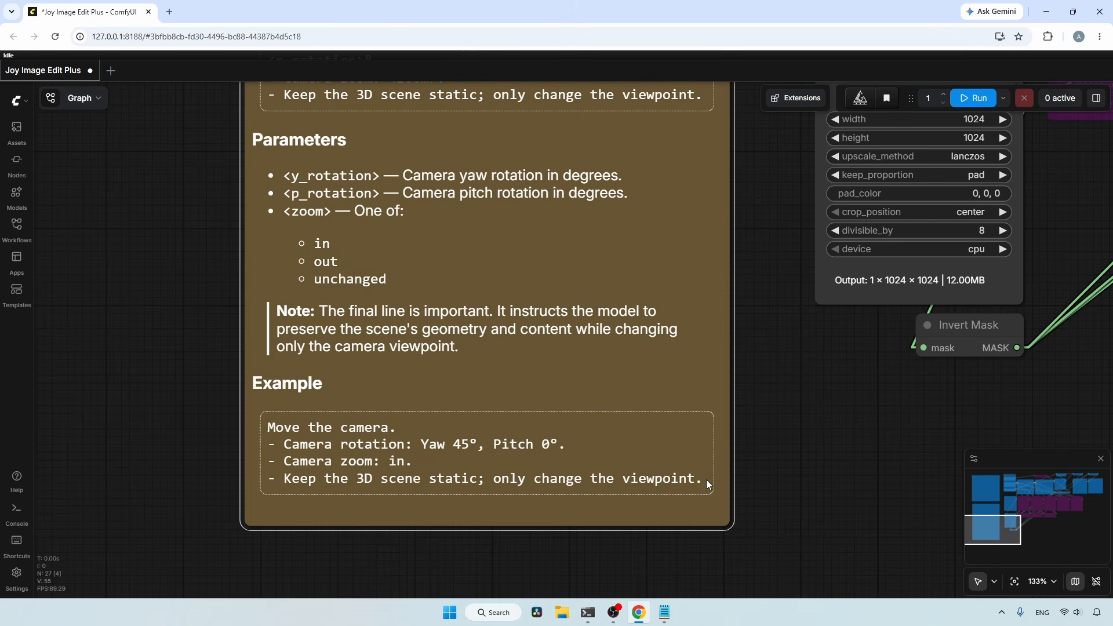
drag(707, 484, 269, 422)
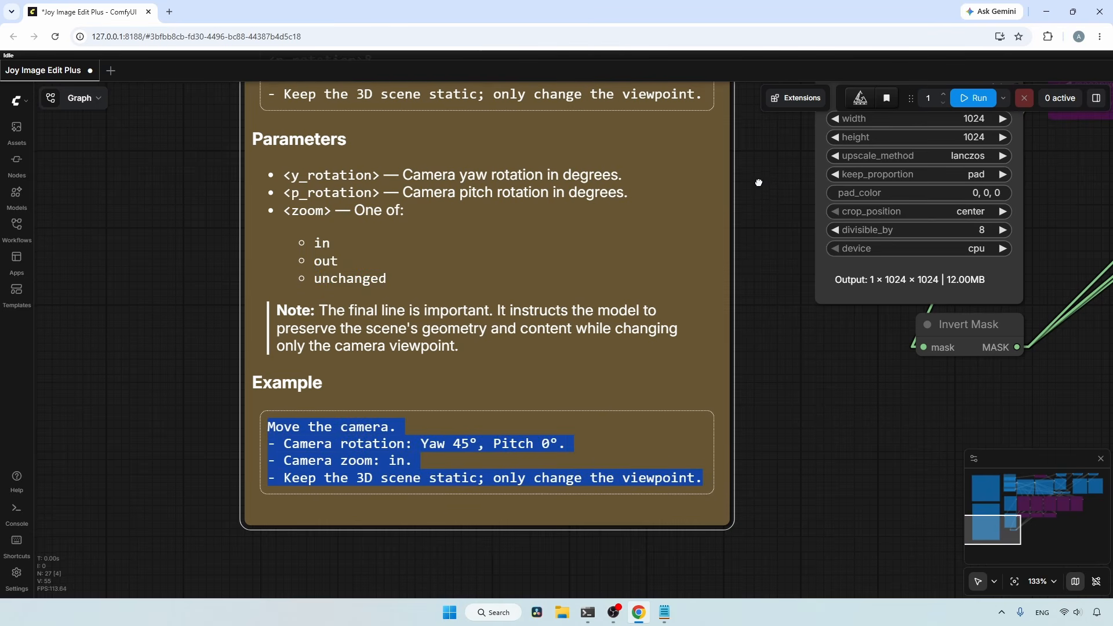
- Replace the positive prompt with the prompt template copied from the Camera Control note
scroll(653, 382, up, 6)
drag(669, 367, 231, 299)
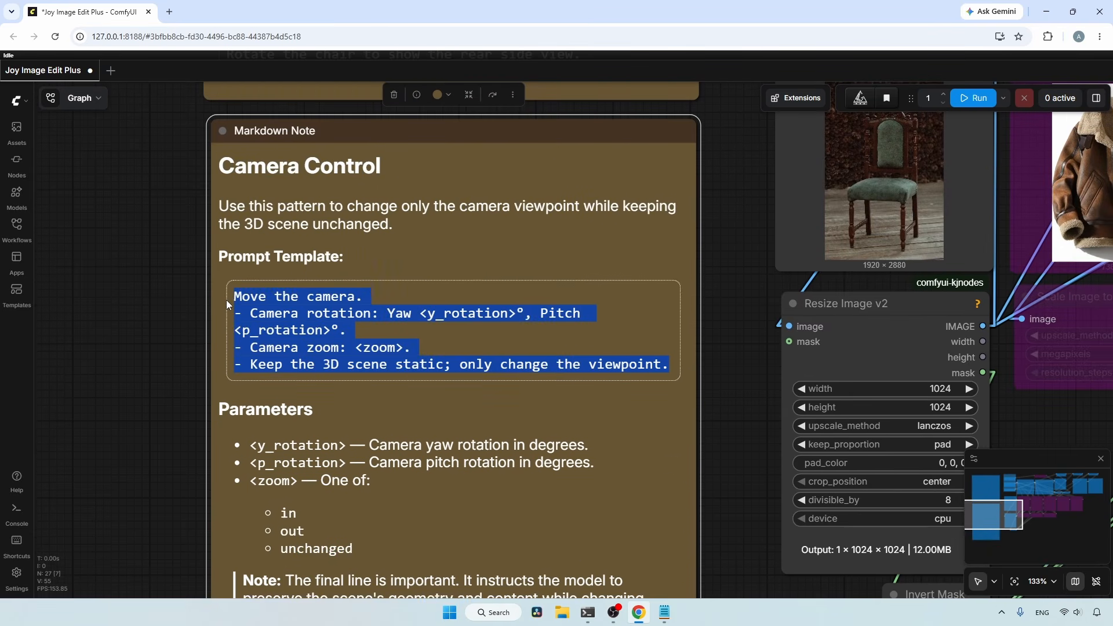
right_click(256, 297)
click(326, 315)
drag(724, 243, 293, 589)
click(701, 309)
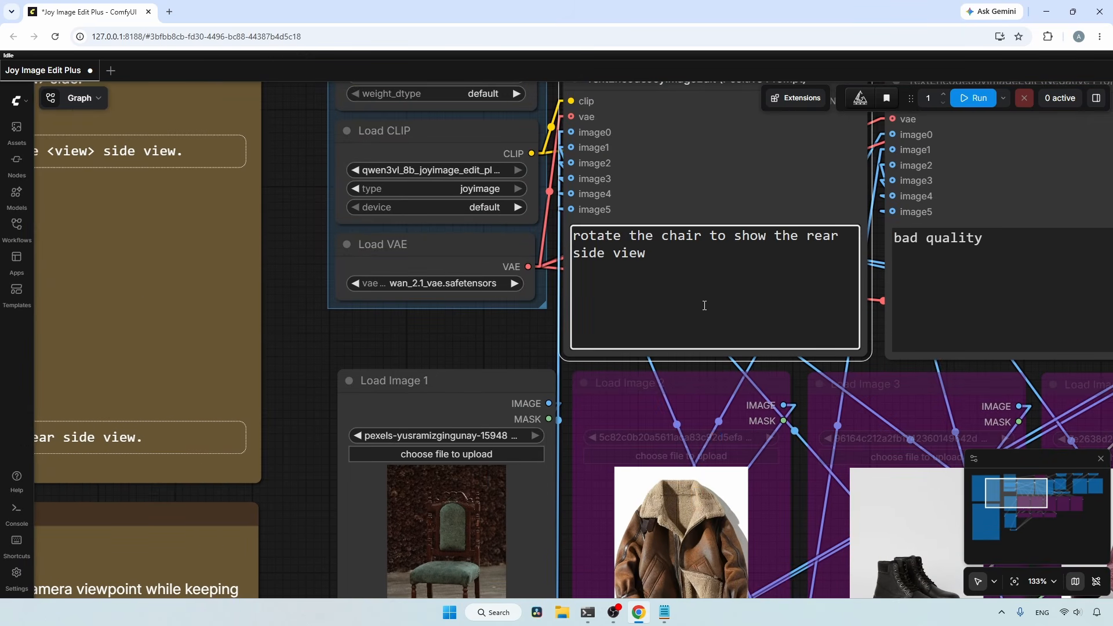
key(ctrl+a)
key(ctrl+v)
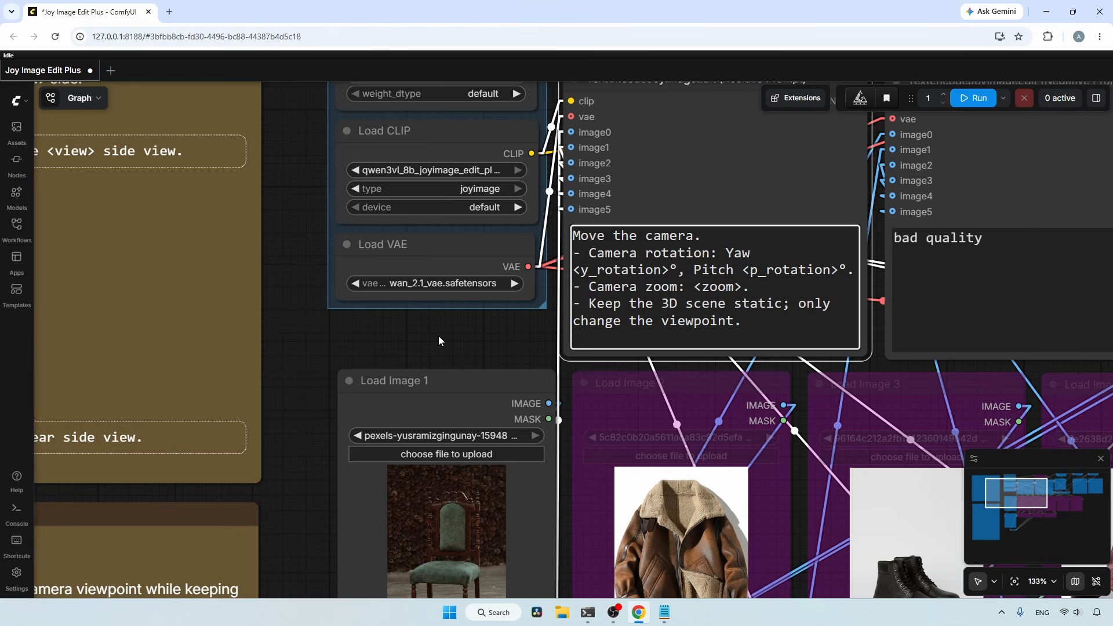
- Load the photo of the silver sports car parked on the street into Load Image 1
drag(439, 336, 429, 210)
click(464, 332)
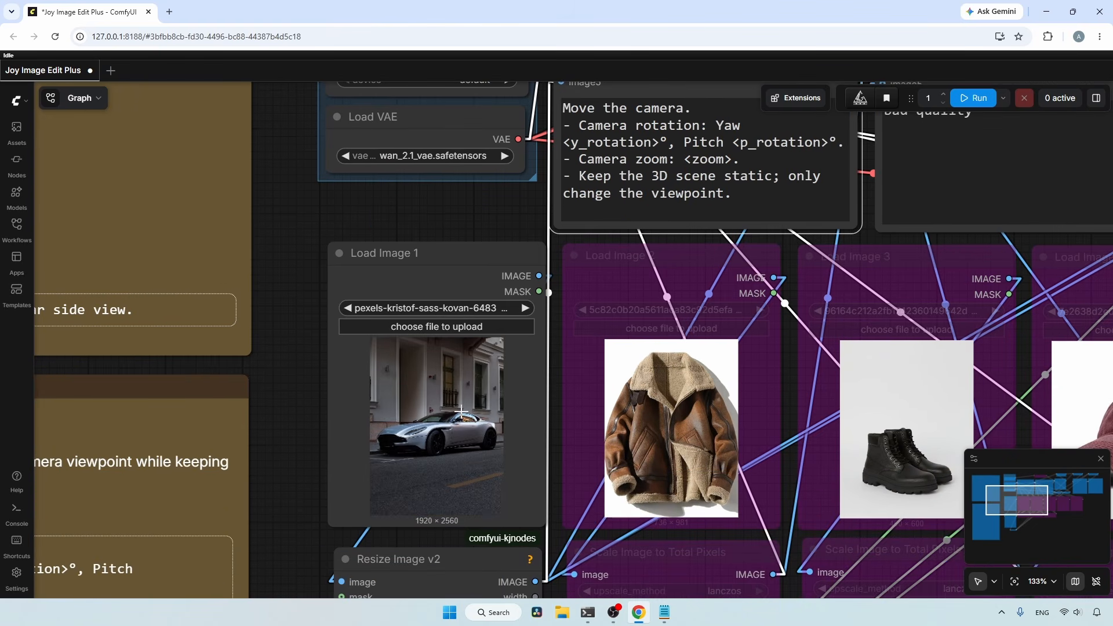
drag(466, 221, 431, 292)
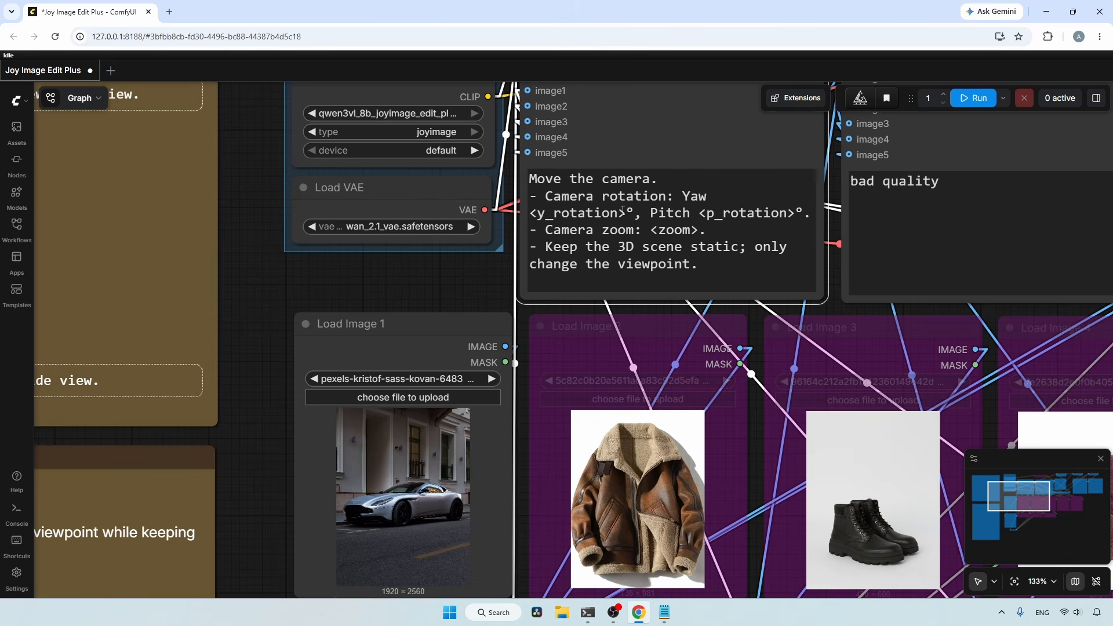
- Fill in the camera template in the positive prompt with yaw 45°, pitch 0° and zoom "out", keeping the static-scene line
drag(626, 213, 532, 213)
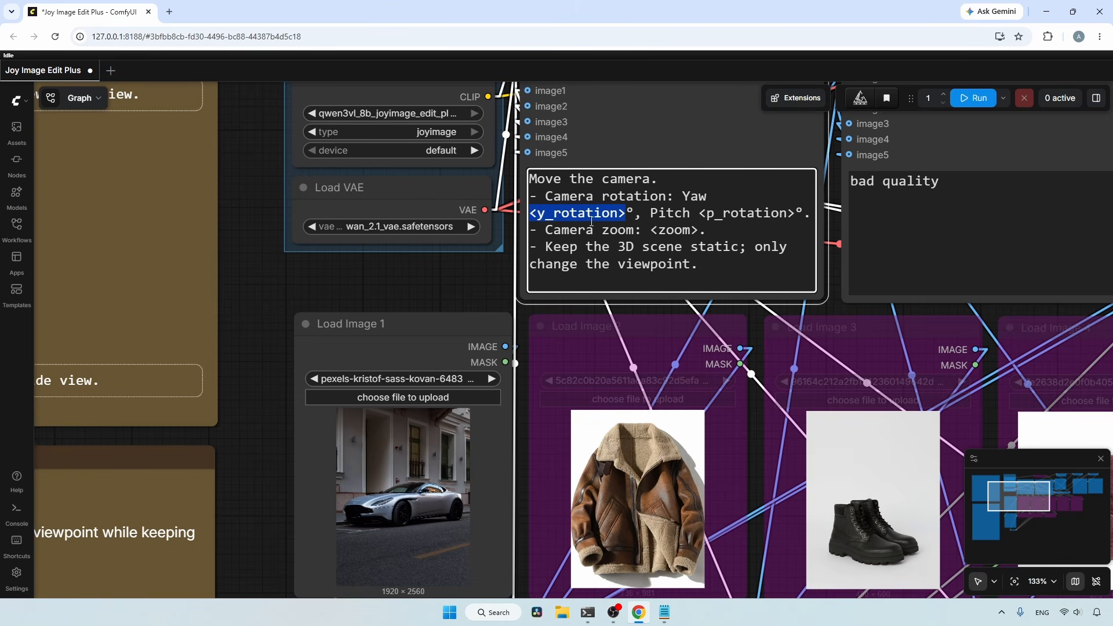
text(45)
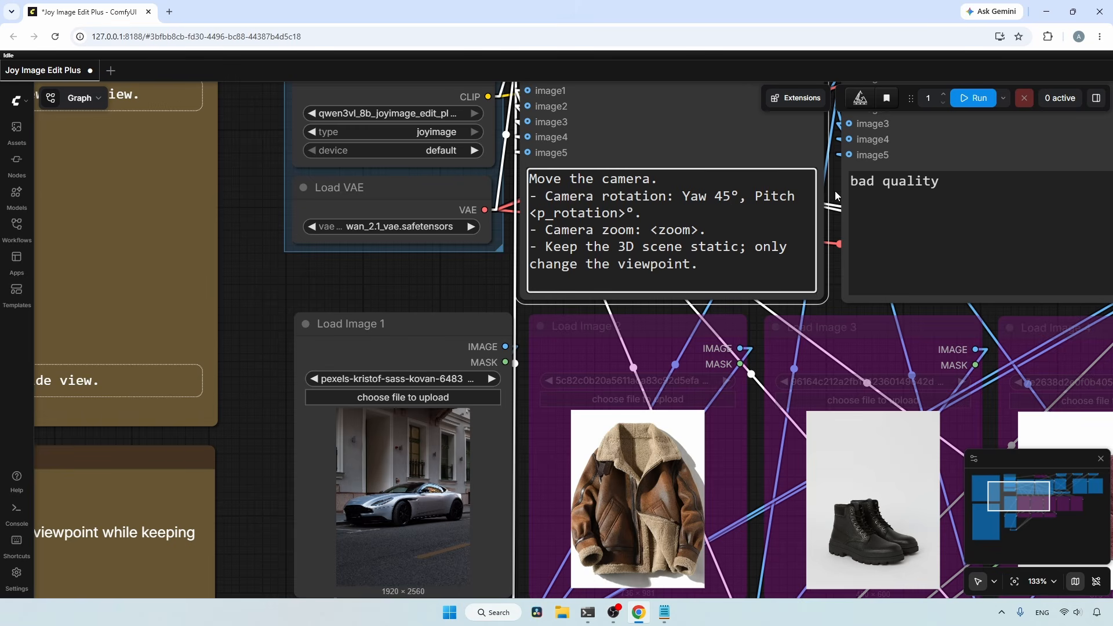
click(627, 212)
text(0)
drag(650, 230, 700, 230)
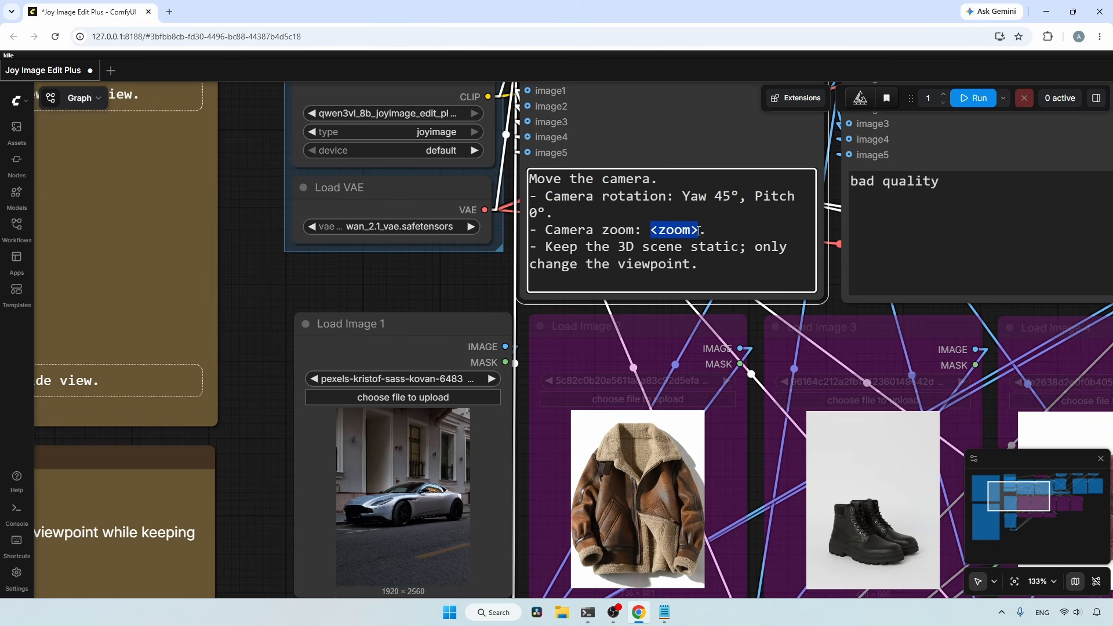
text(out)
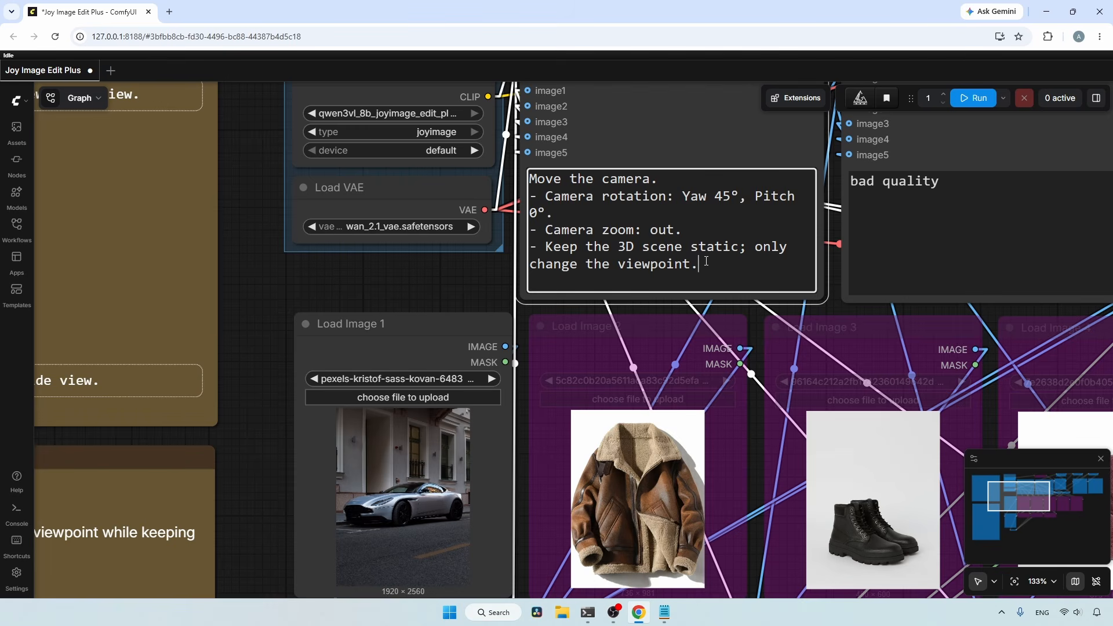
drag(706, 261, 541, 247)
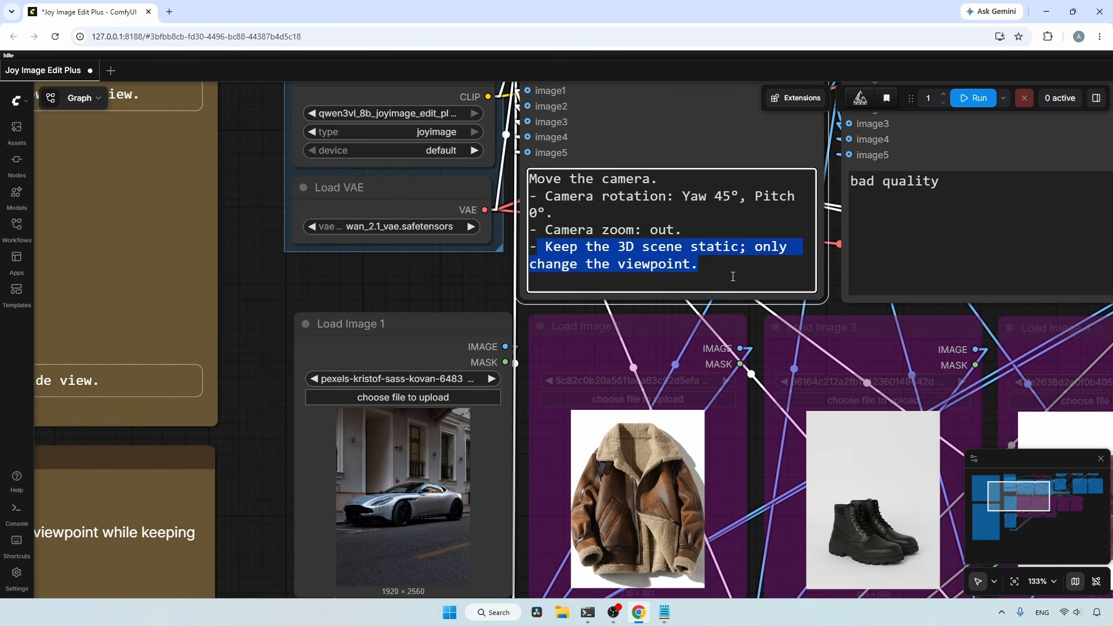
- Run the workflow with the 45° yaw camera move, and compare the generated car image with the original
click(490, 284)
drag(493, 284, 317, 311)
drag(1017, 341, 129, 447)
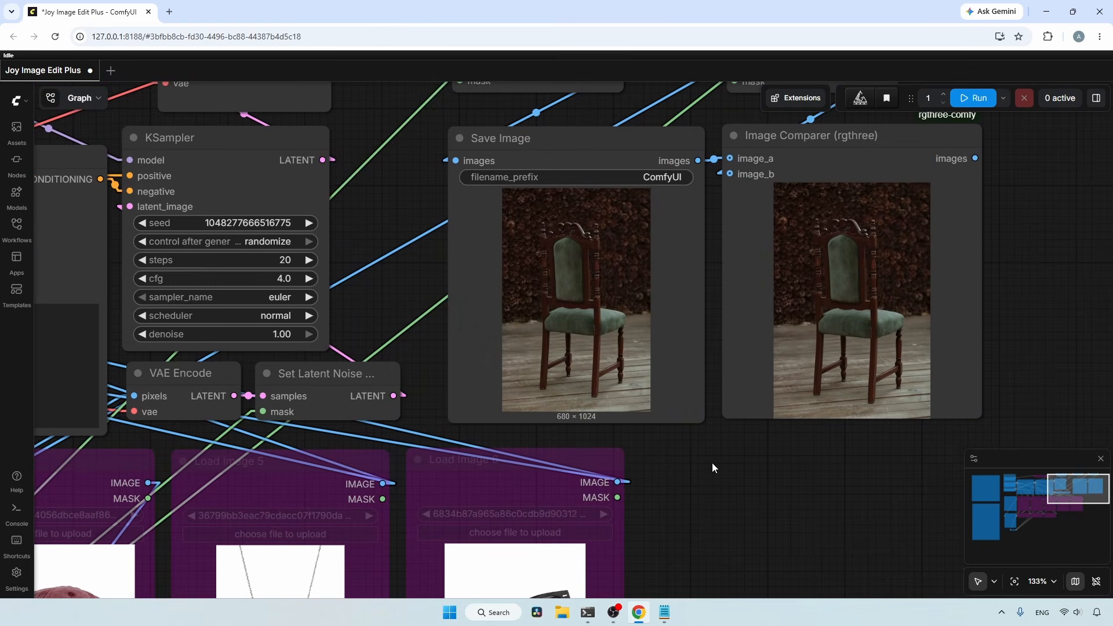
drag(722, 453, 707, 485)
click(974, 98)
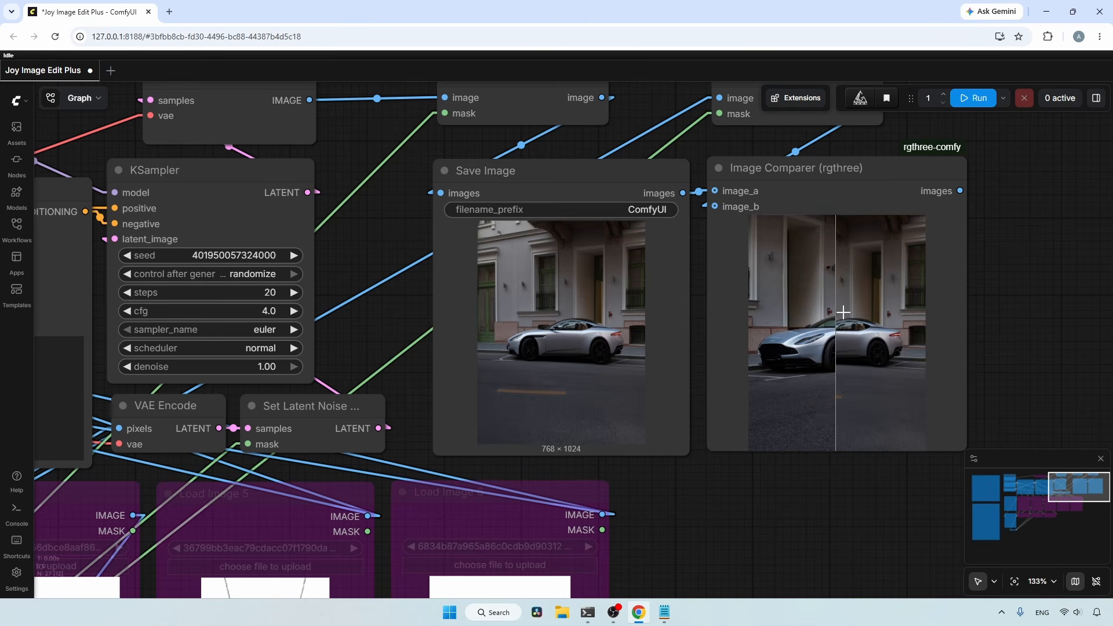
scroll(927, 293, up, 2)
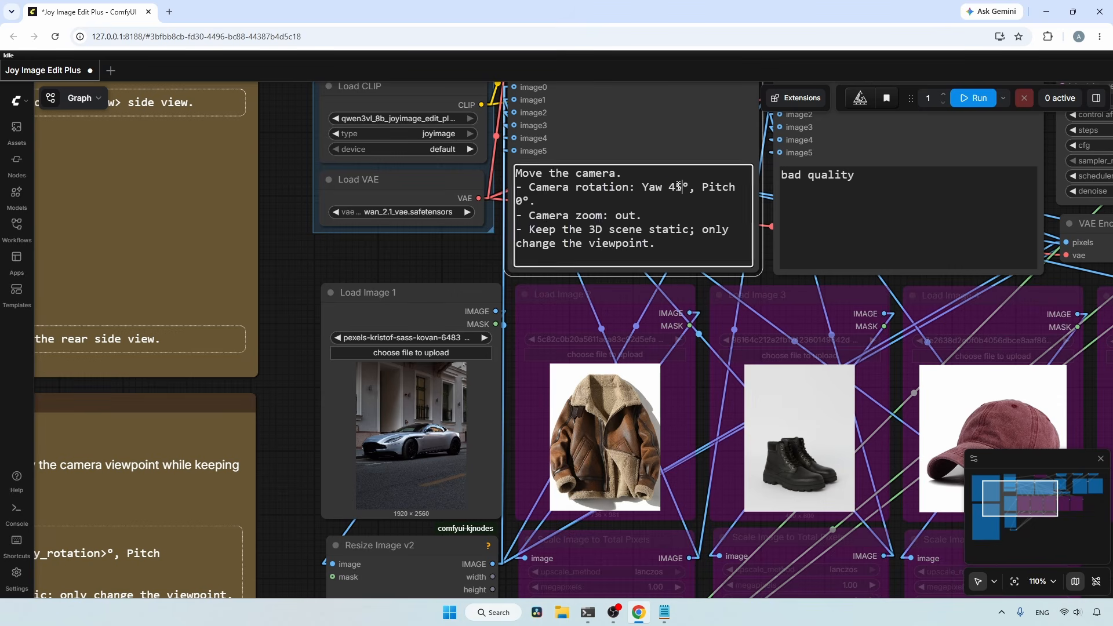
- Change the camera rotation in the positive prompt to yaw 0° and pitch 90°
double_click(678, 186)
scroll(672, 189, up, 1)
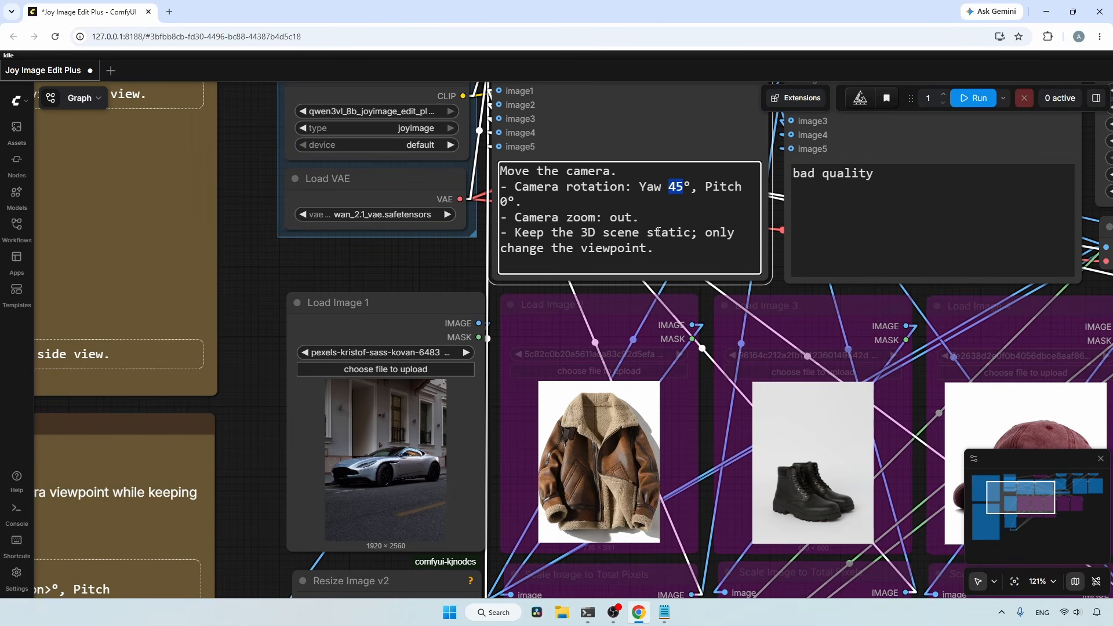
text(0)
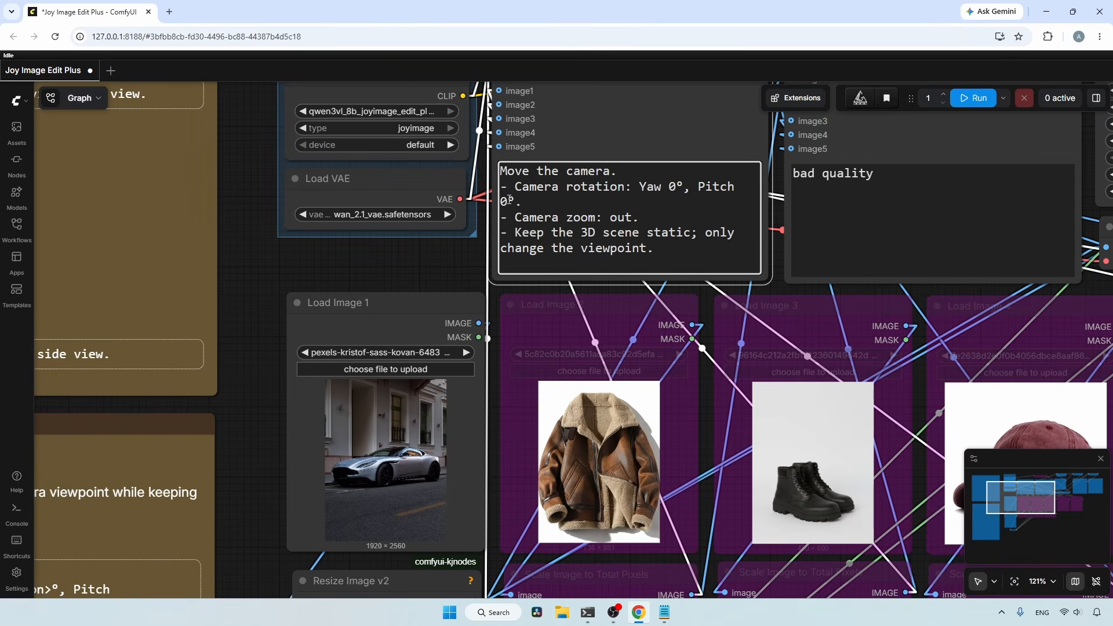
click(502, 201)
text(9)
- Run the workflow with the 90° pitch camera move, and compare the generated car view with the original
scroll(430, 277, down, 3)
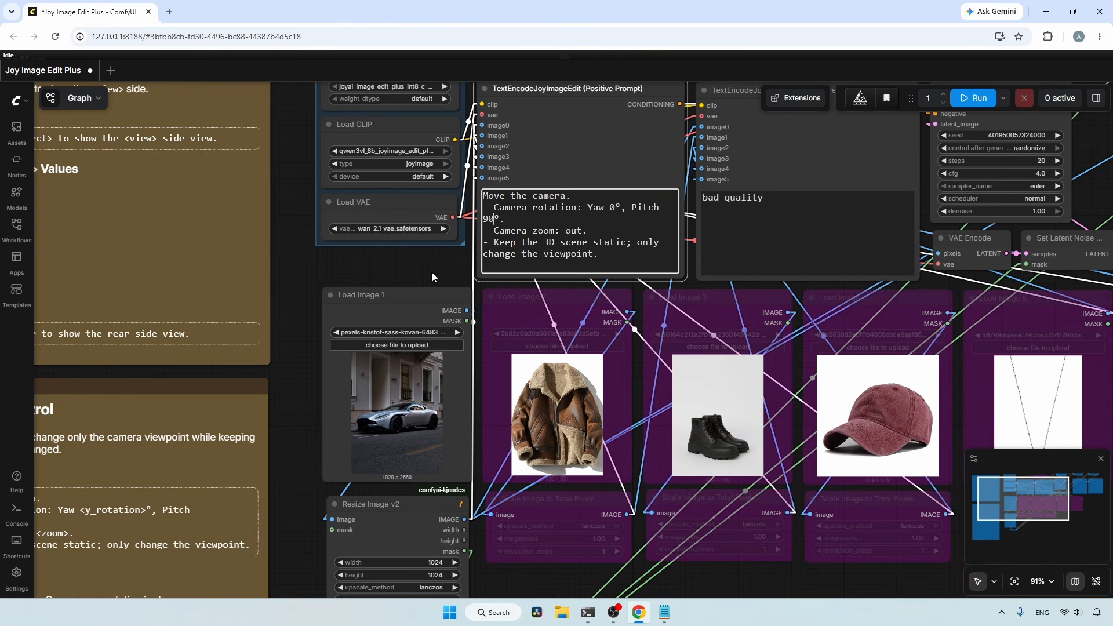
drag(1100, 209, 486, 323)
scroll(820, 335, up, 5)
key(ctrl+Return)
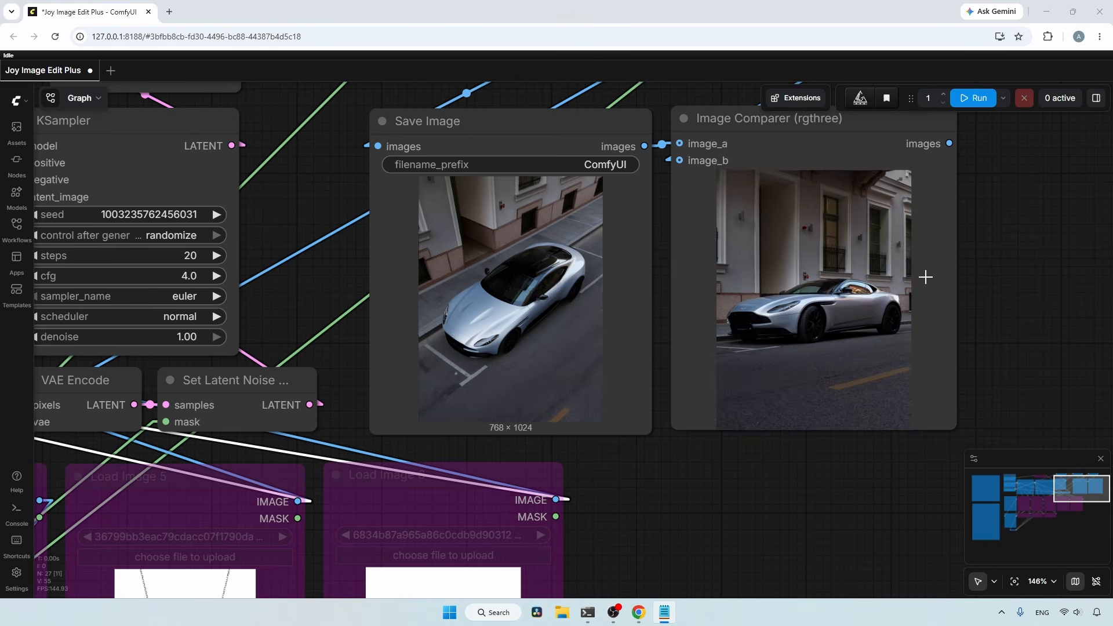
scroll(945, 274, down, 2)
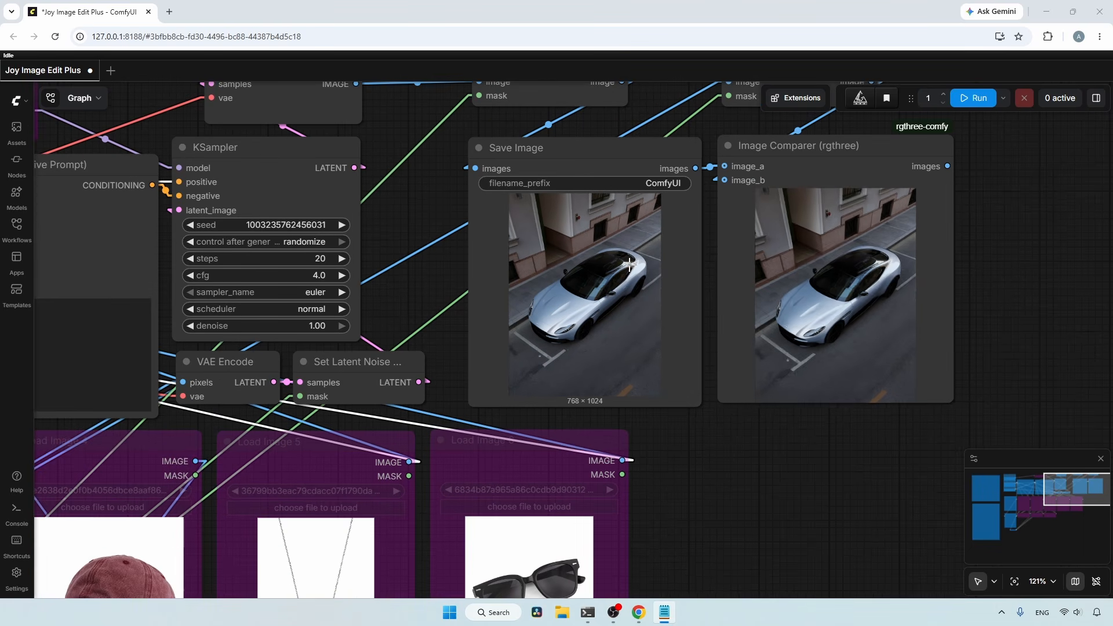
scroll(956, 249, up, 2)
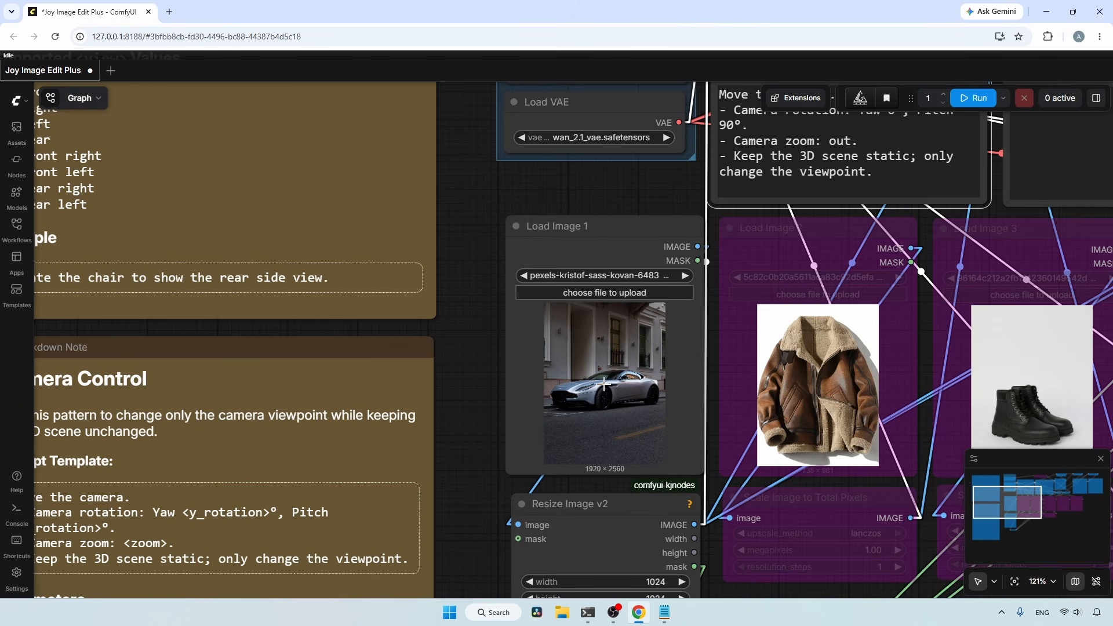
- Load the Ms. magazine Spring 2016 cover into Load Image 1 and inspect its cover text
click(653, 298)
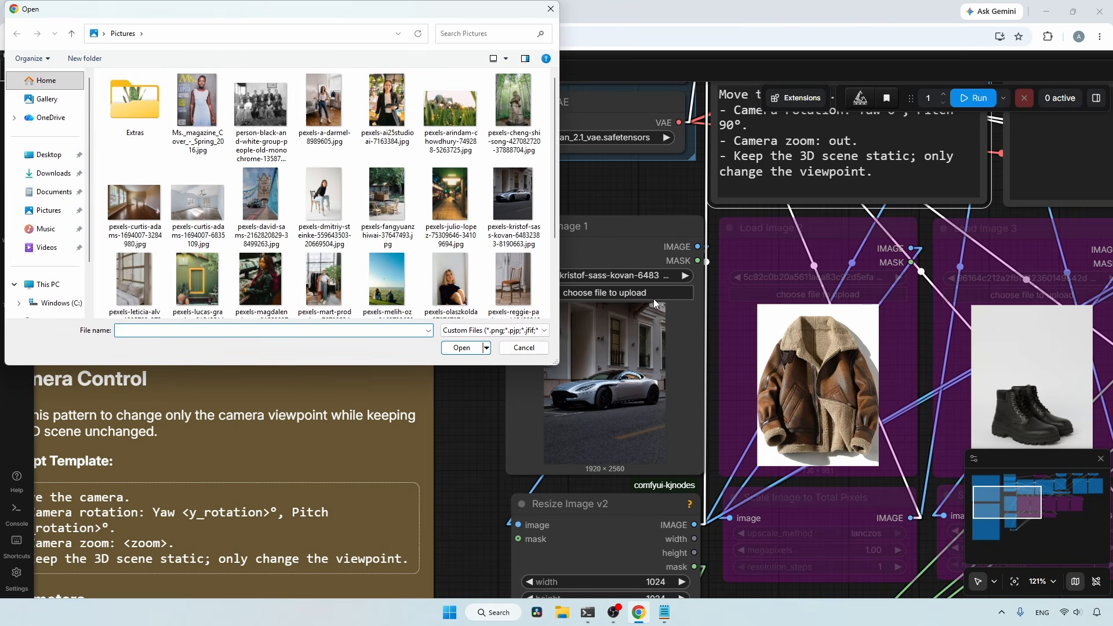
double_click(197, 101)
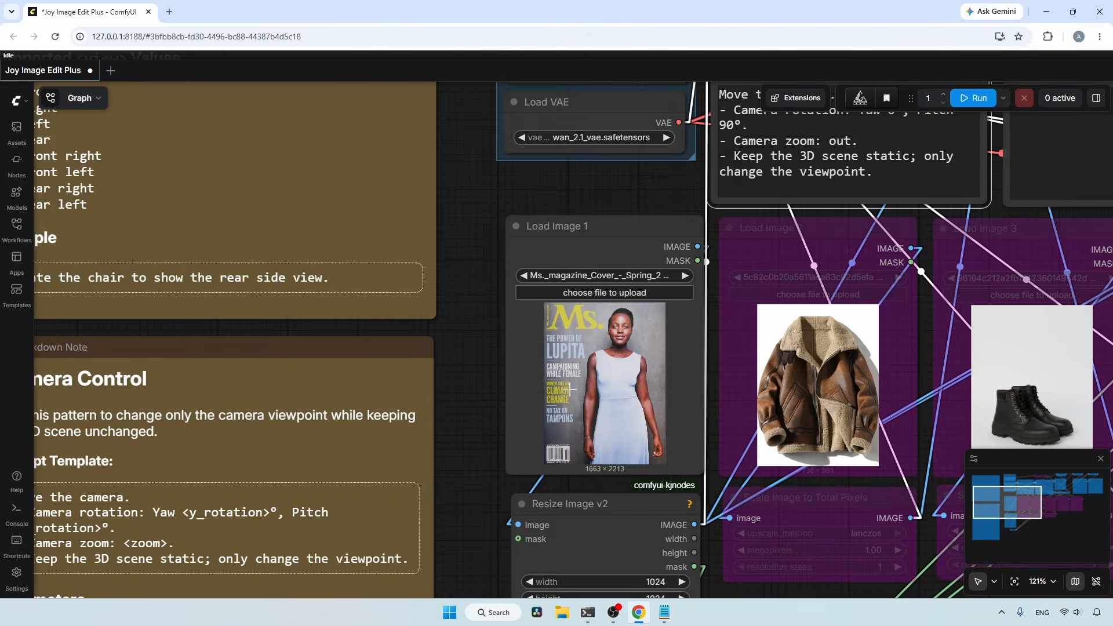
scroll(533, 374, up, 2)
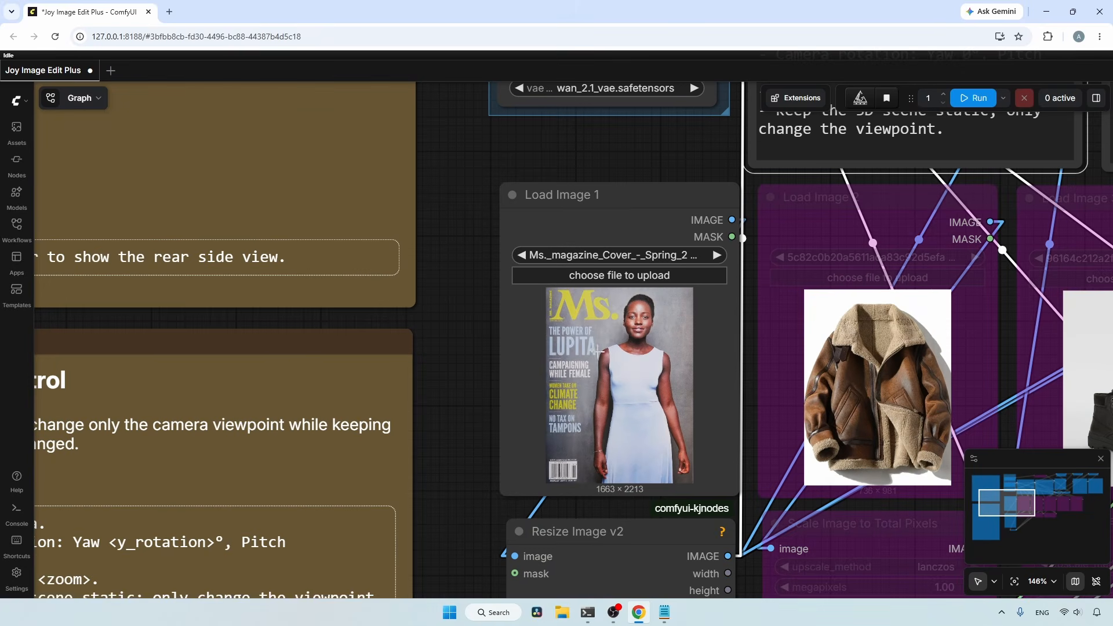
- Replace the positive prompt with: replace the text "LUPITA" with the text "AXIOM", keep the text colors
mouse_move(658, 173)
mouse_down()
mouse_move(531, 226)
mouse_move(429, 405)
mouse_up()
click(735, 303)
key(ctrl+a)
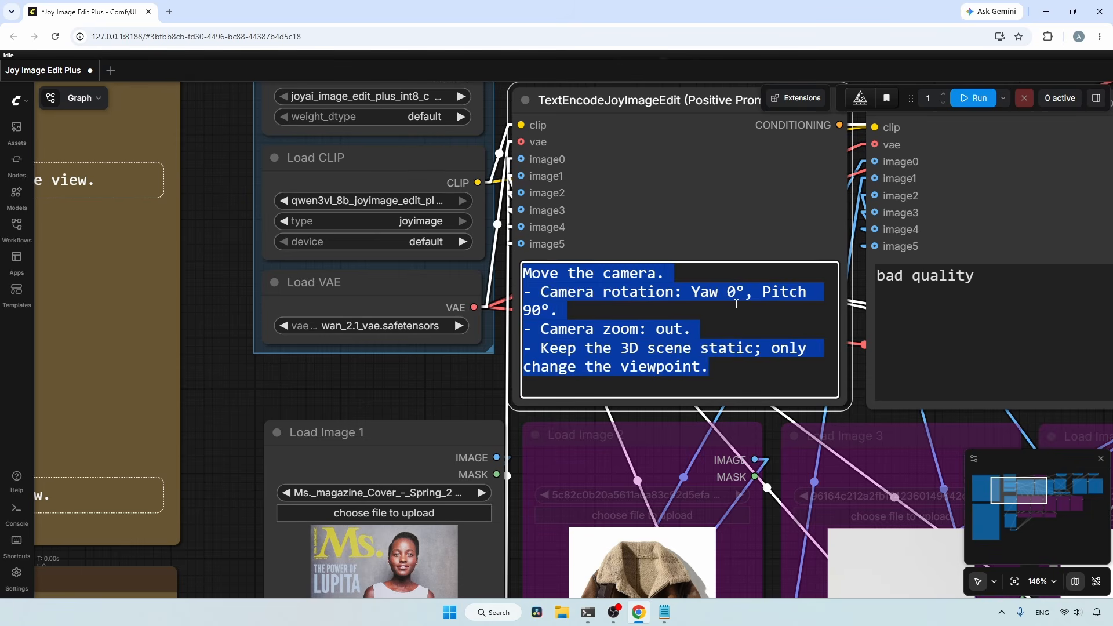
text(REpla)
key(BackSpace)
key(BackSpace)
key(BackSpace)
key(BackSpace)
key(BackSpace)
text(replace the text ")
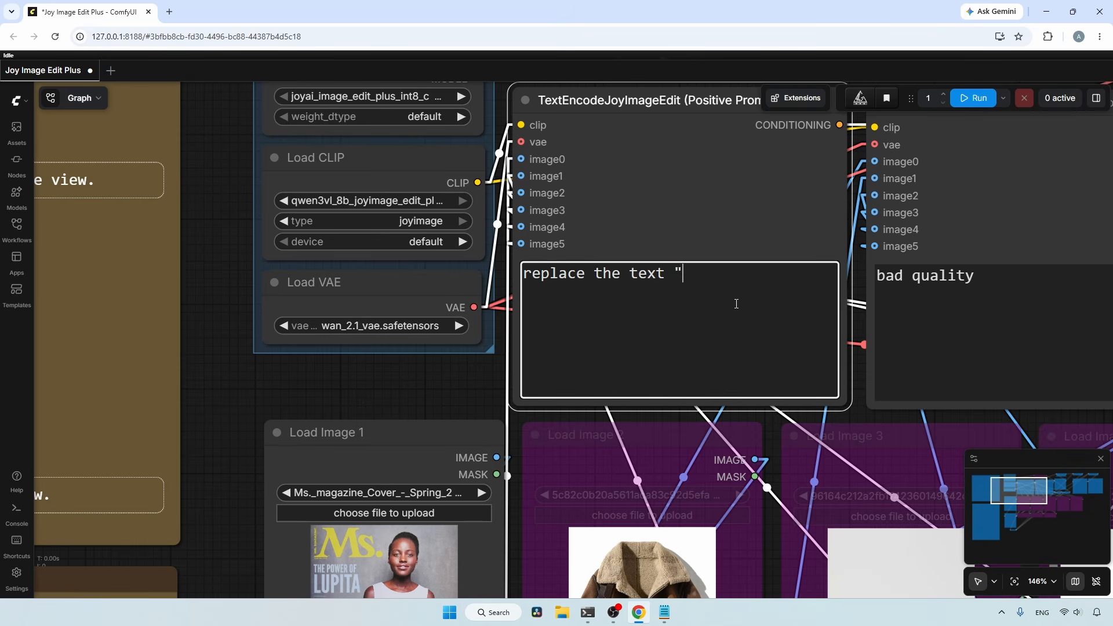
text(LUPITA" with the text "AXIOM")
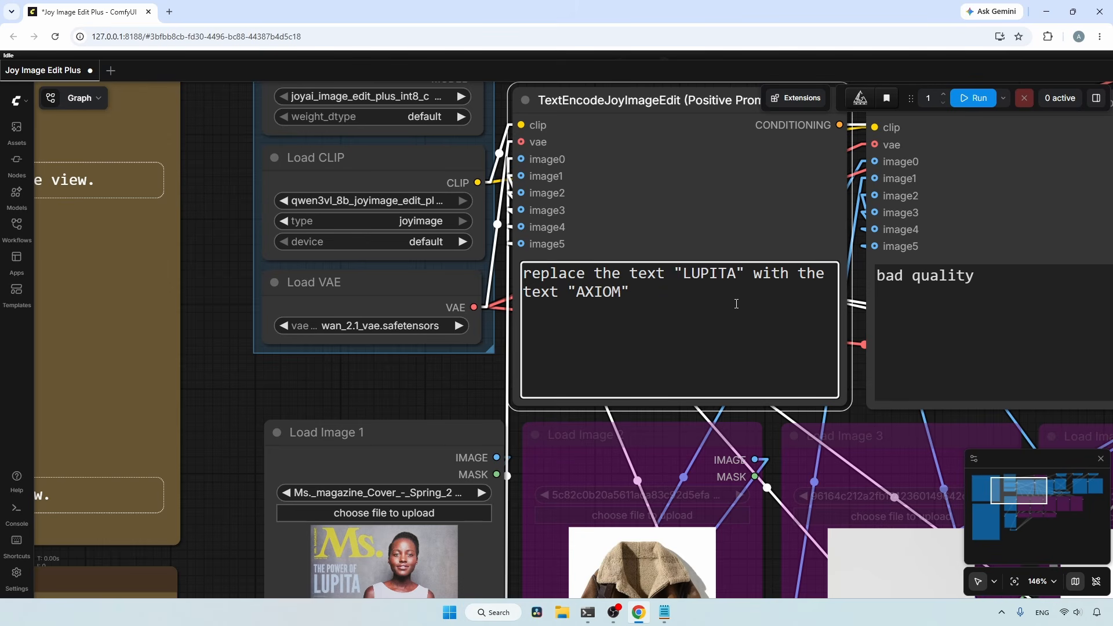
text(, keep the text colors)
- Run the workflow with the cover text replacement prompt, and inspect the lettering on the generated Ms. magazine cover
scroll(696, 321, down, 1)
drag(1075, 404, 75, 462)
click(975, 102)
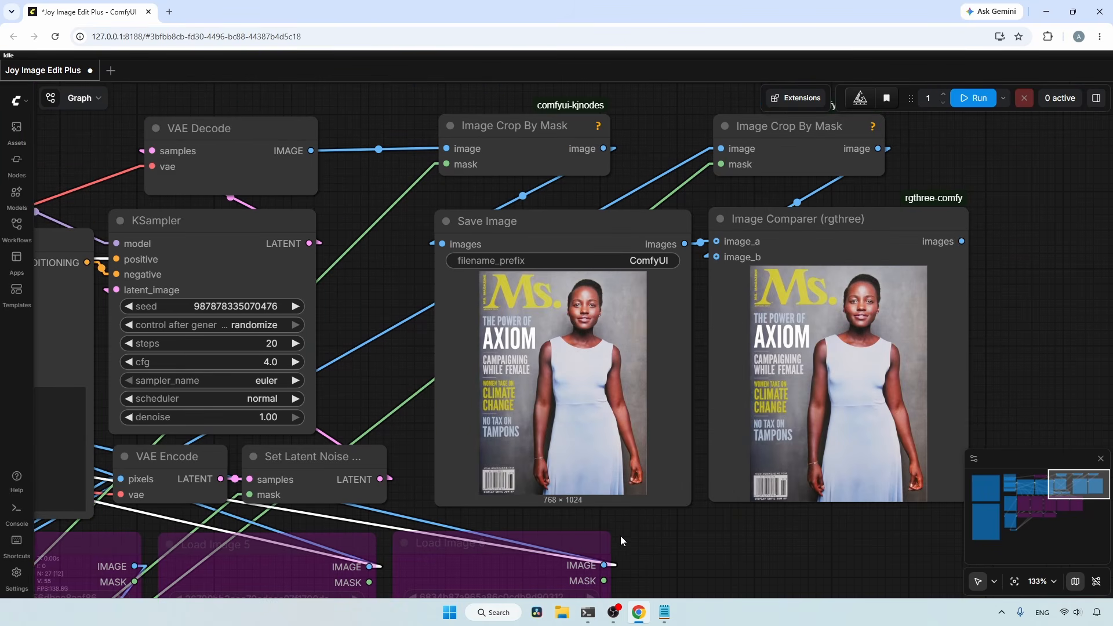
scroll(619, 523, up, 5)
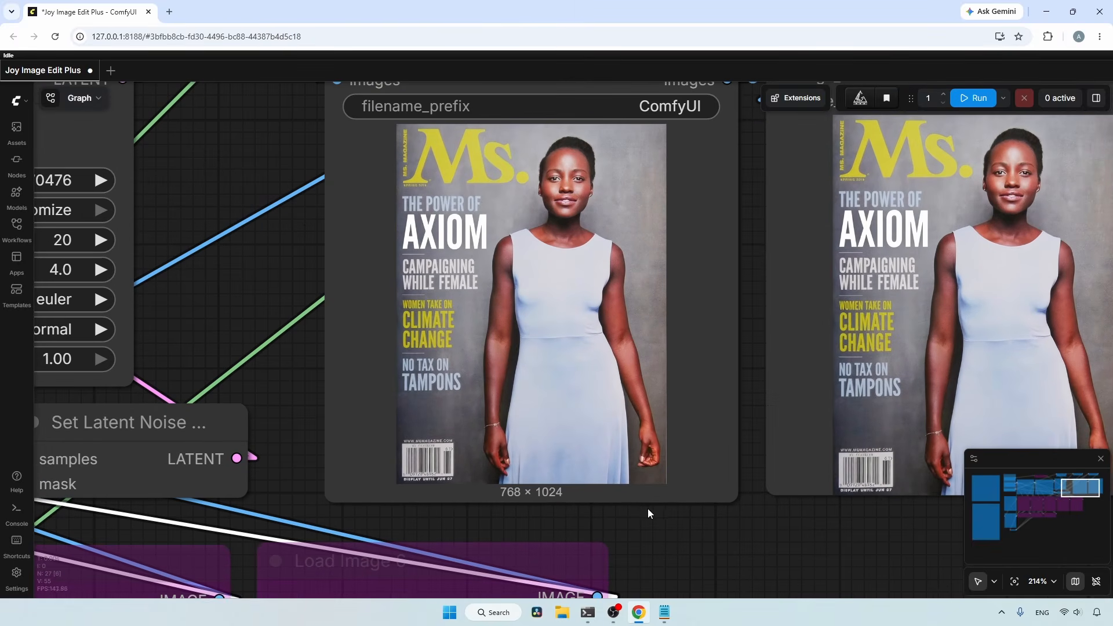
drag(648, 514, 604, 552)
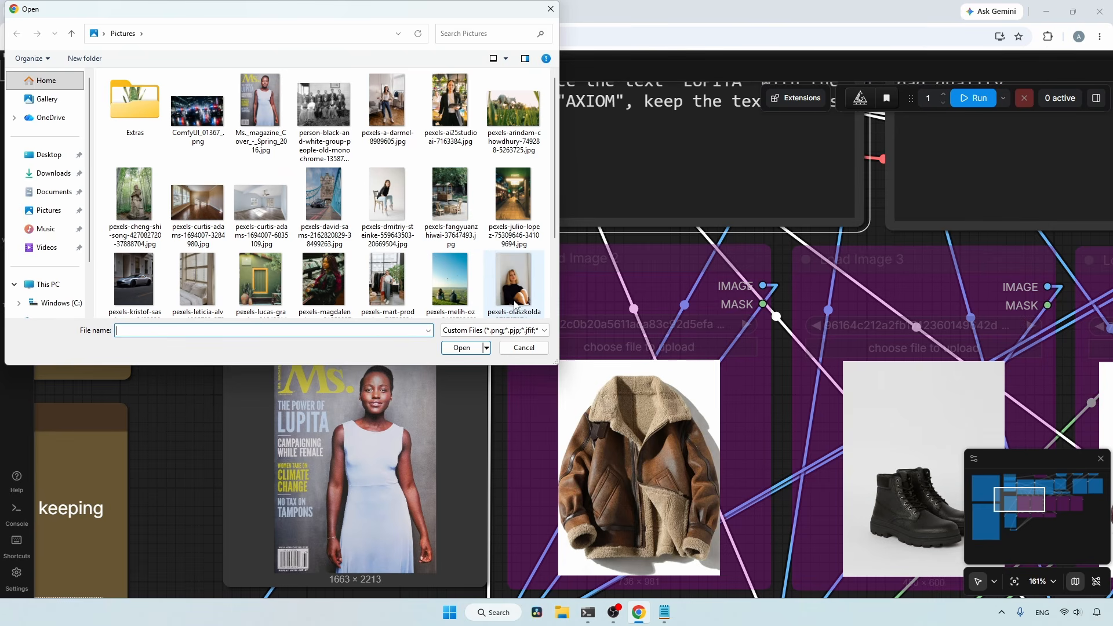
- Load pexels-olaszkolda-37876787.jpg, the portrait of the blonde woman in a black sweater, into Load Image 1
click(516, 298)
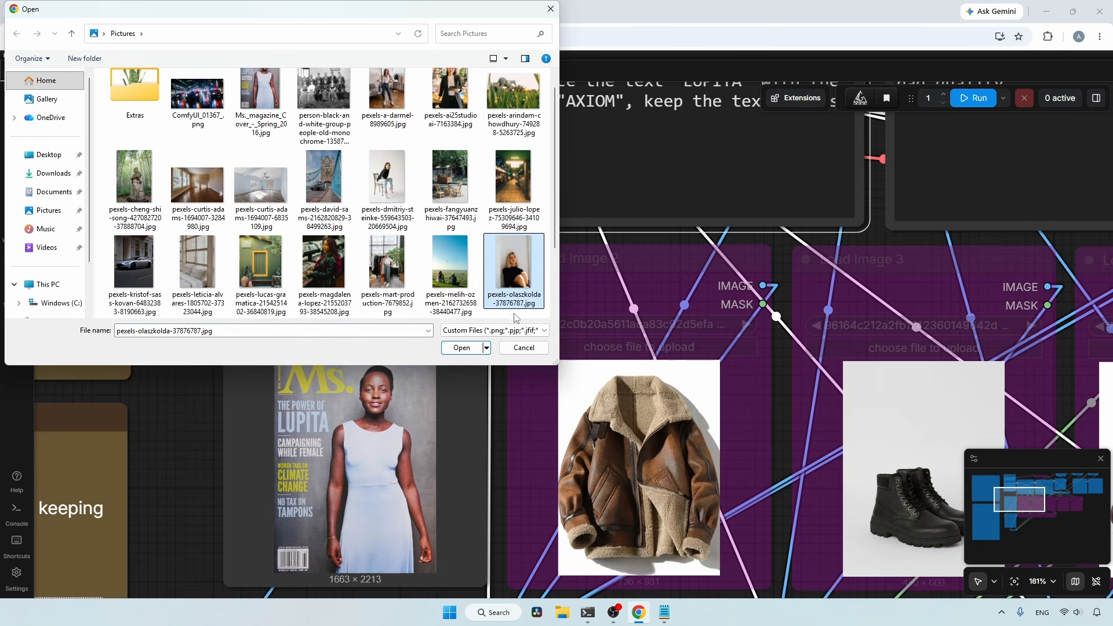
click(459, 350)
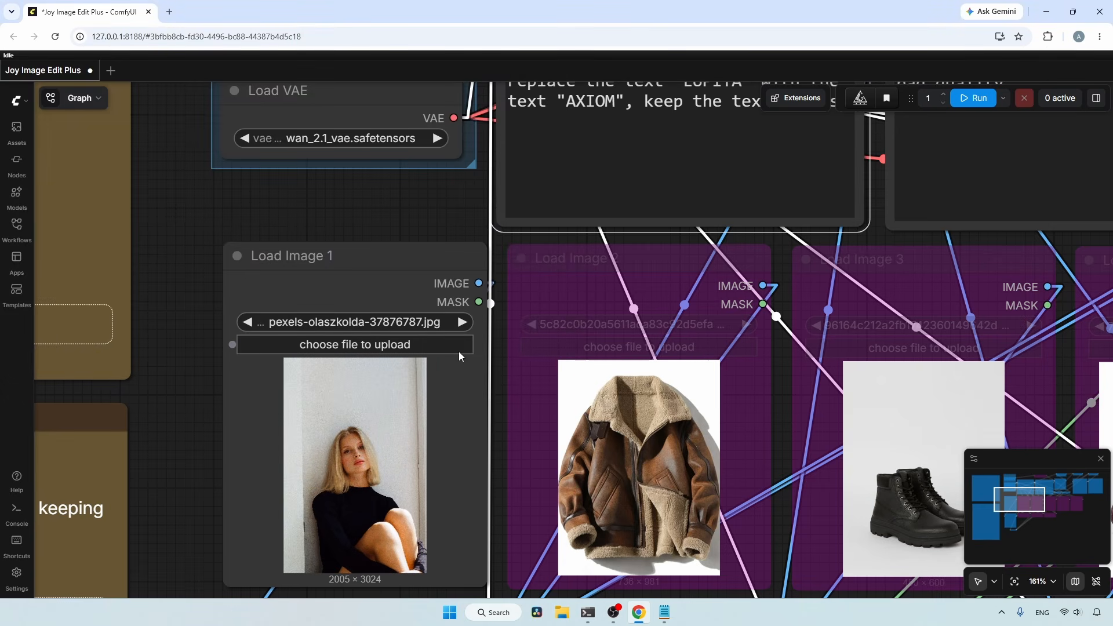
drag(465, 208, 463, 209)
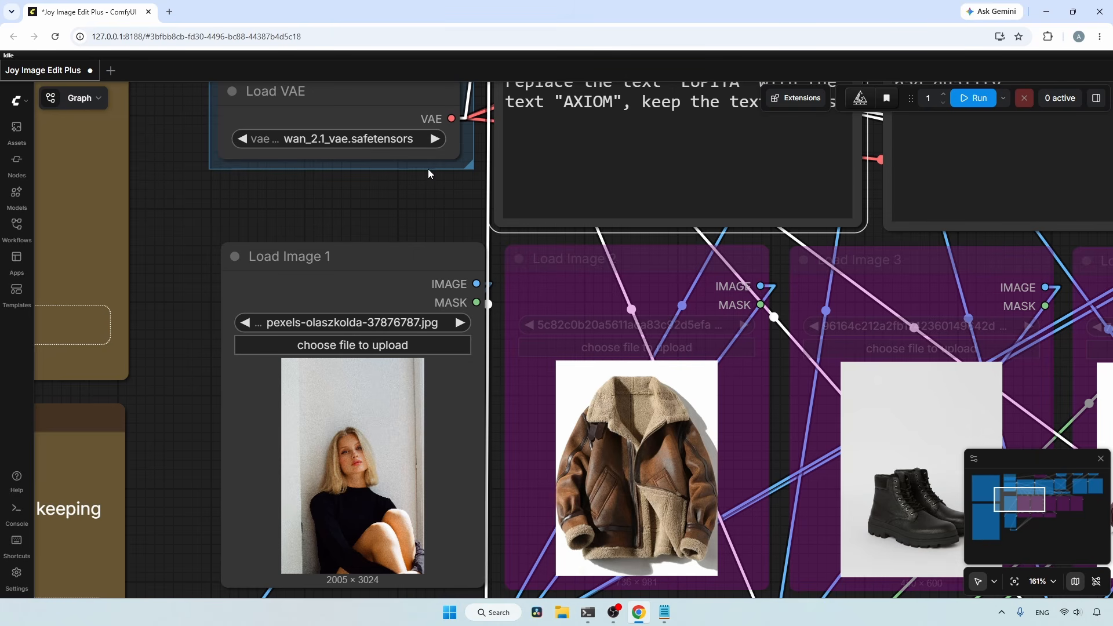
- Replace the positive prompt with the prepared text for a realistic premium fashion magazine cover with the masthead "LUMINA", and review its opening lines
drag(423, 202, 338, 388)
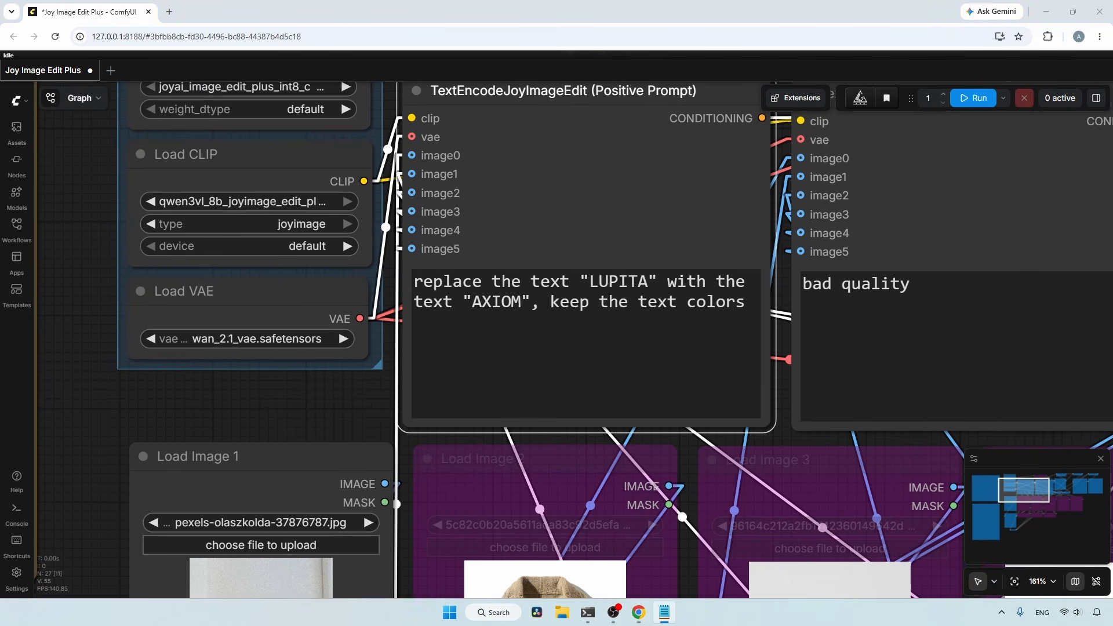
key(ctrl+a)
key(ctrl+v)
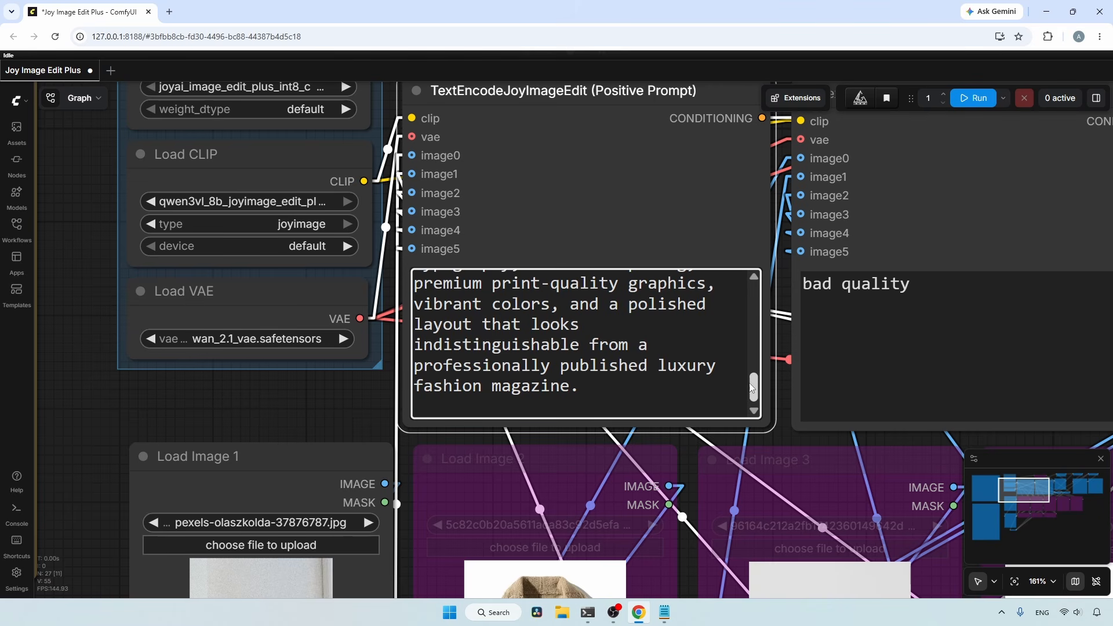
scroll(484, 367, up, 5)
drag(491, 382, 413, 383)
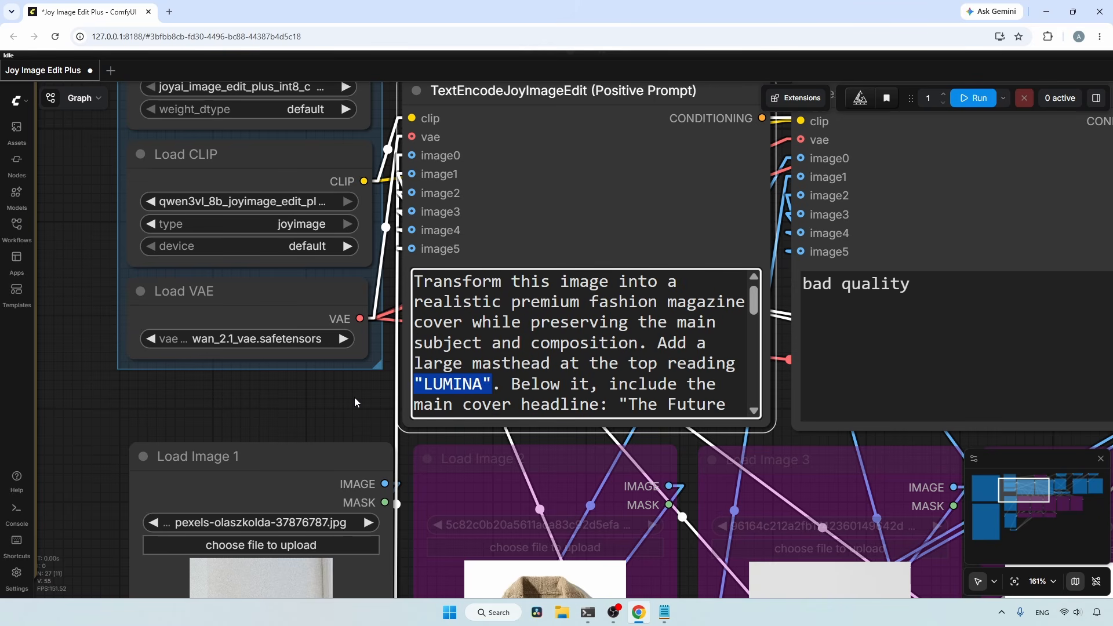
click(360, 411)
- Run the workflow to turn the loaded portrait into the fashion magazine cover
scroll(363, 415, down, 3)
drag(363, 415, 110, 359)
drag(893, 311, 347, 421)
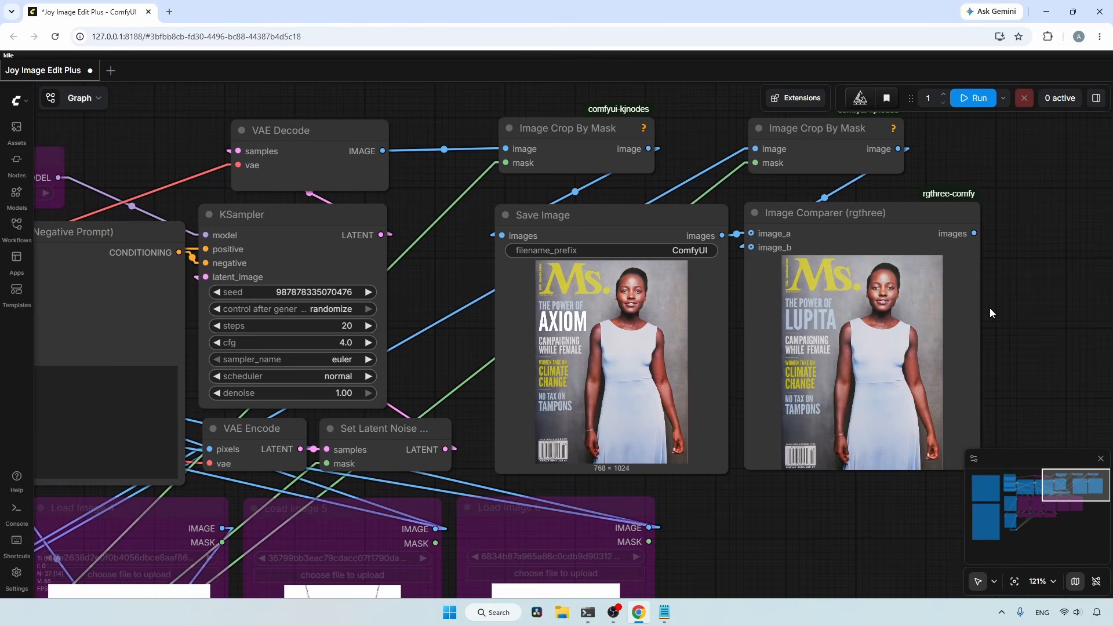
scroll(985, 314, up, 3)
click(974, 98)
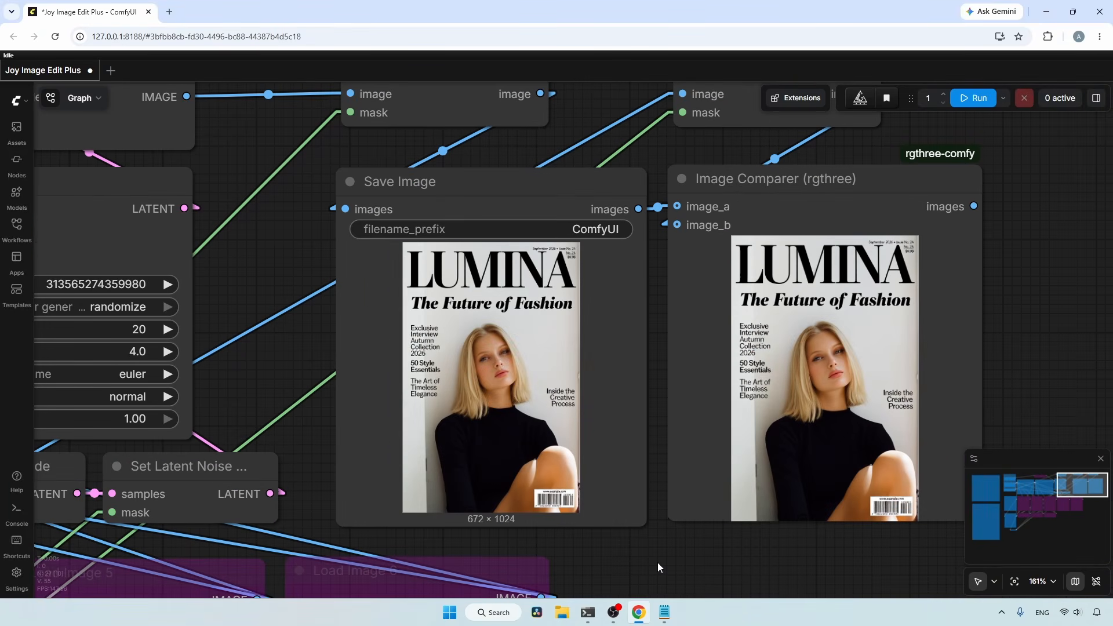
- Examine the generated LUMINA cover's masthead, headline, small text and barcode, and compare it with the original portrait
scroll(596, 540, up, 4)
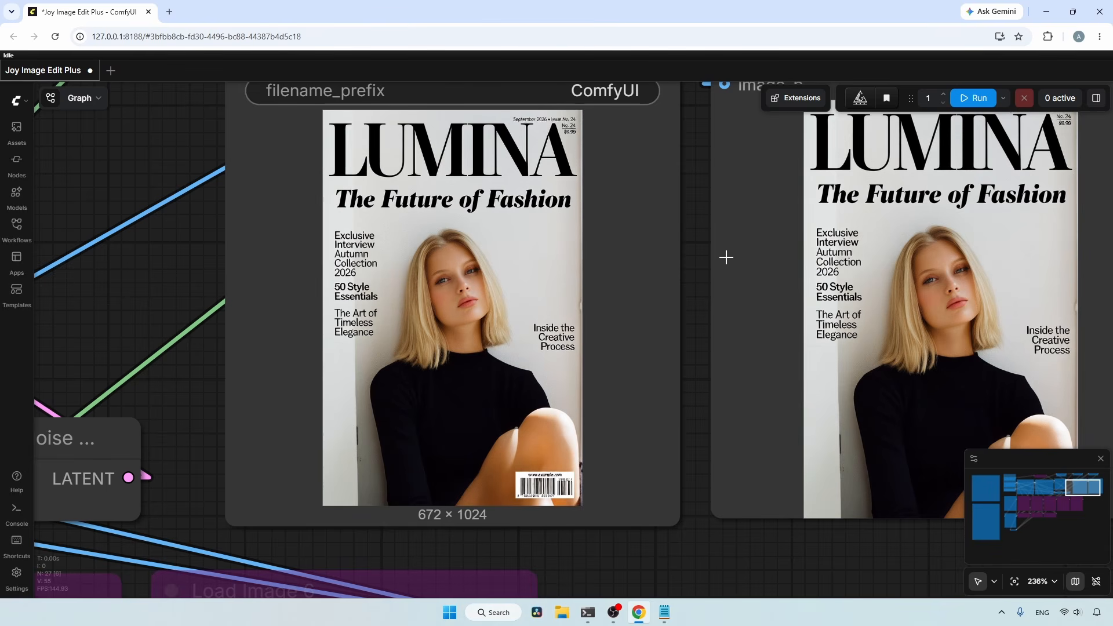
drag(697, 219, 631, 248)
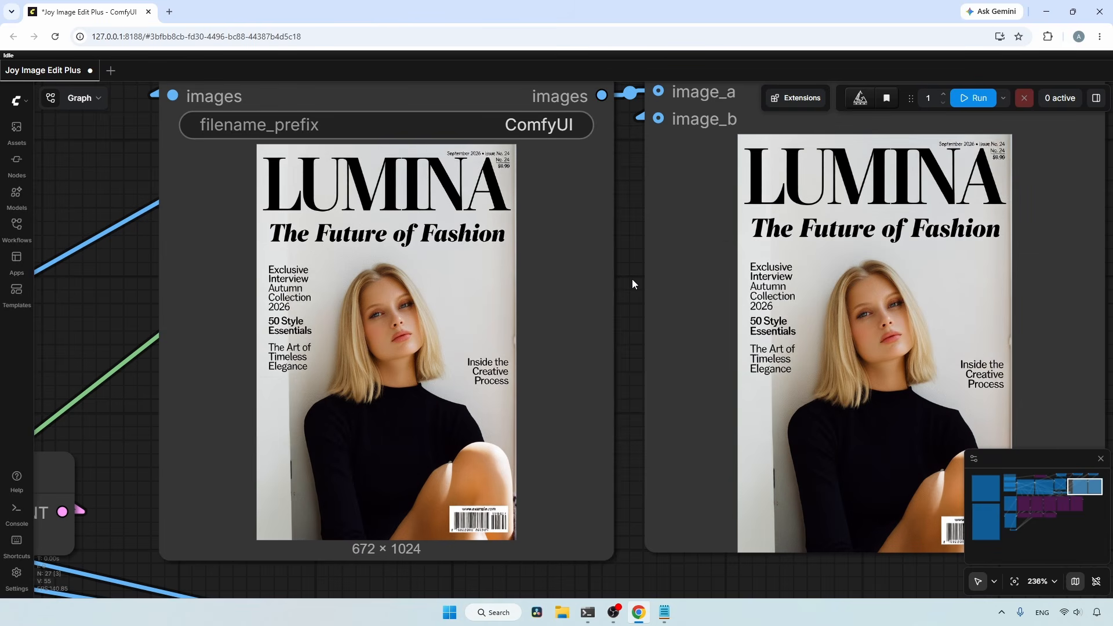
drag(633, 281, 537, 281)
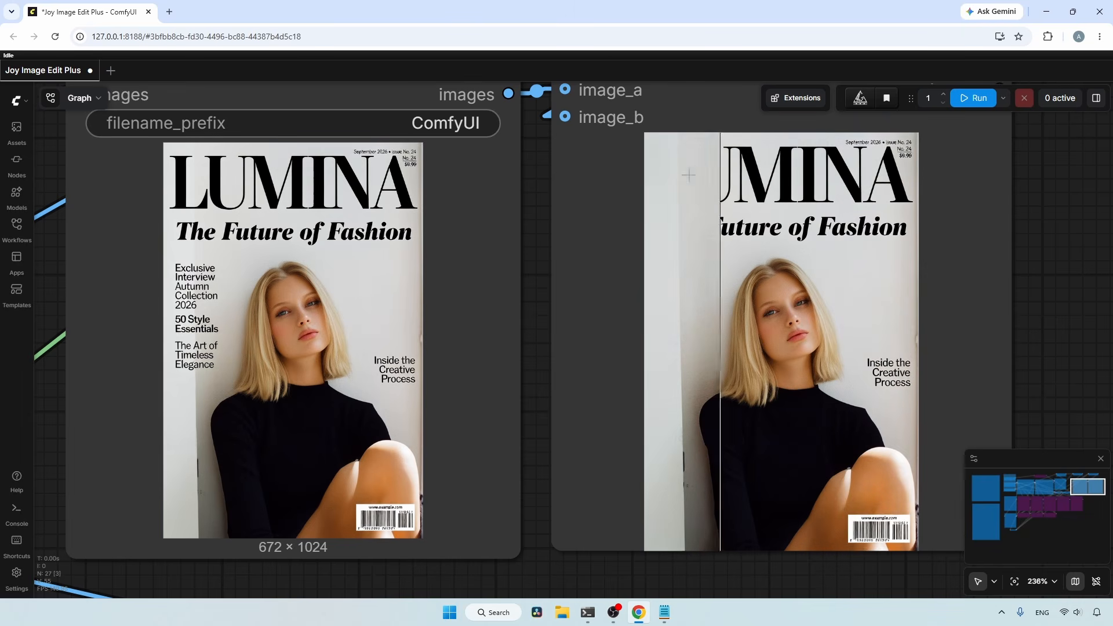
scroll(264, 148, up, 4)
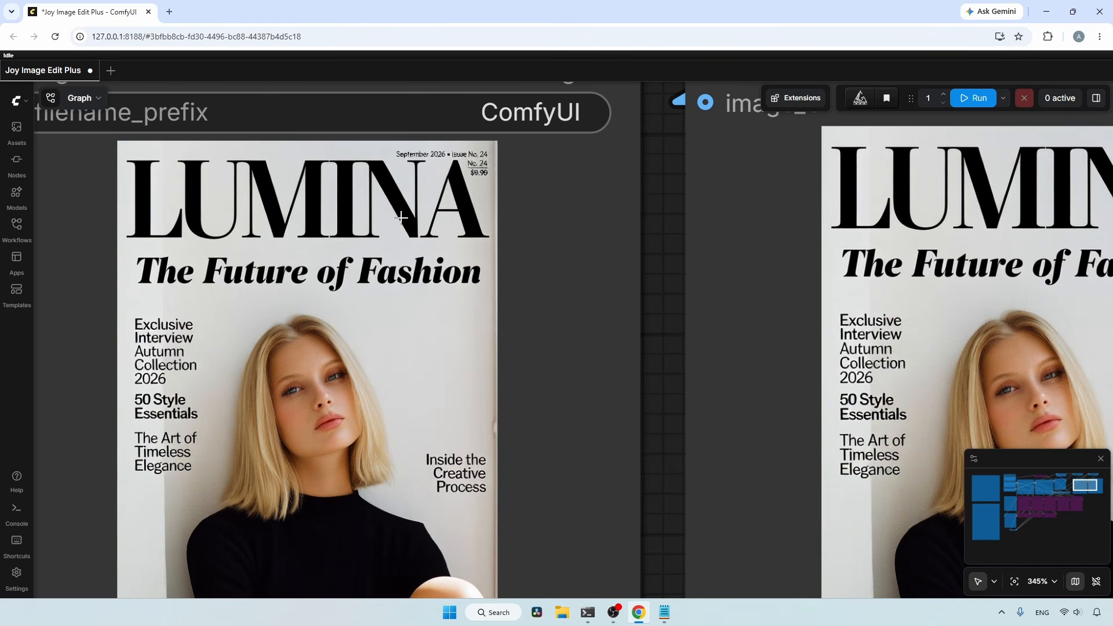
scroll(400, 216, down, 3)
scroll(442, 307, down, 2)
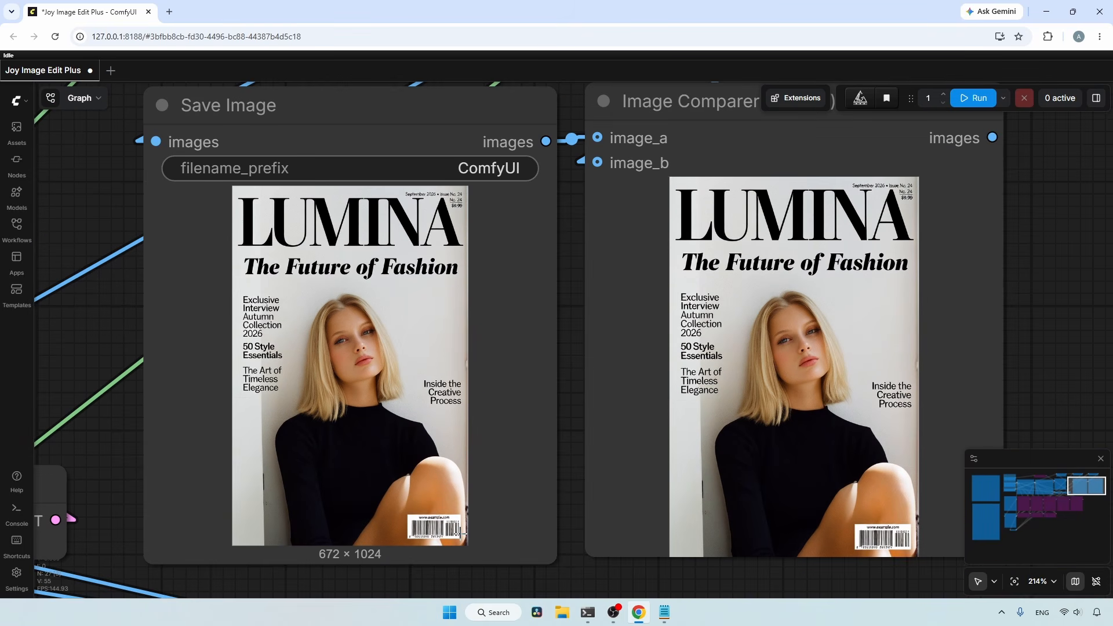
scroll(463, 528, down, 3)
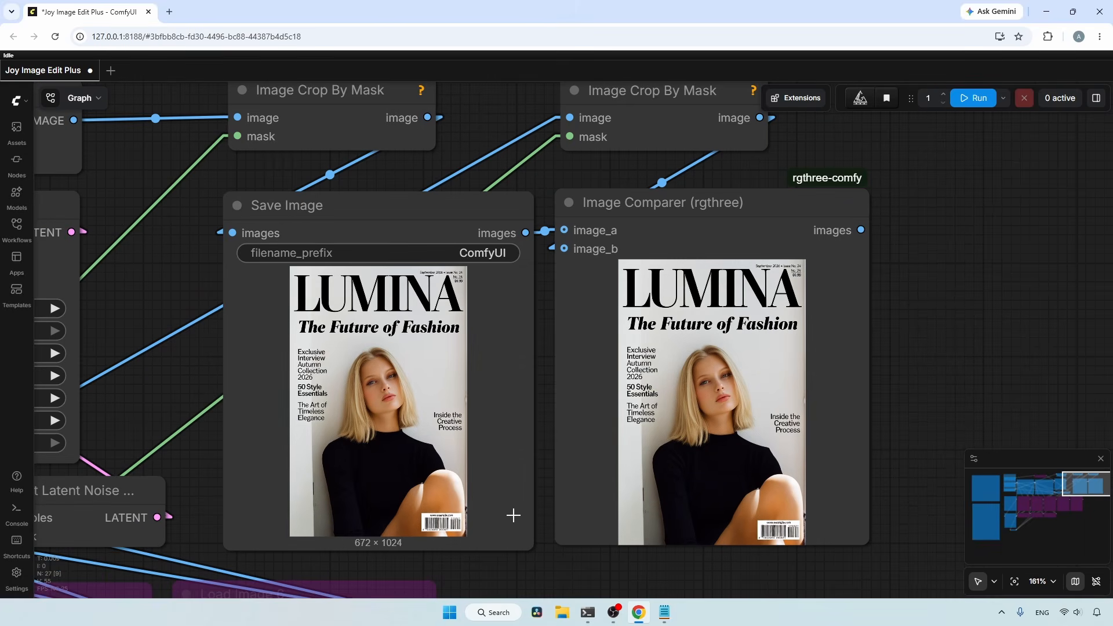
drag(538, 565, 542, 538)
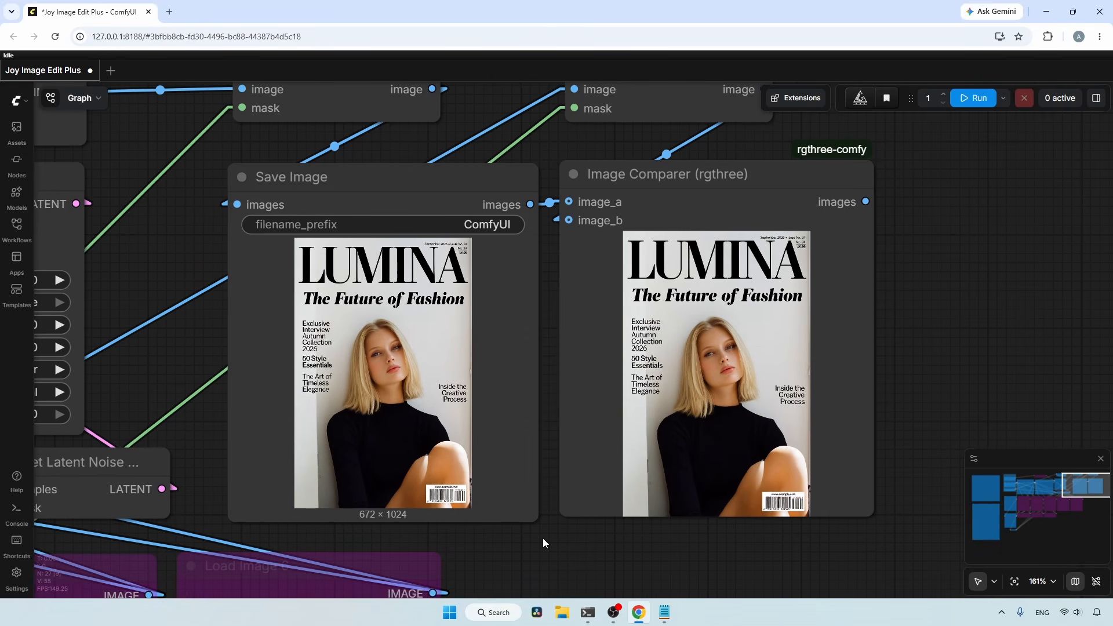
scroll(543, 538, up, 2)
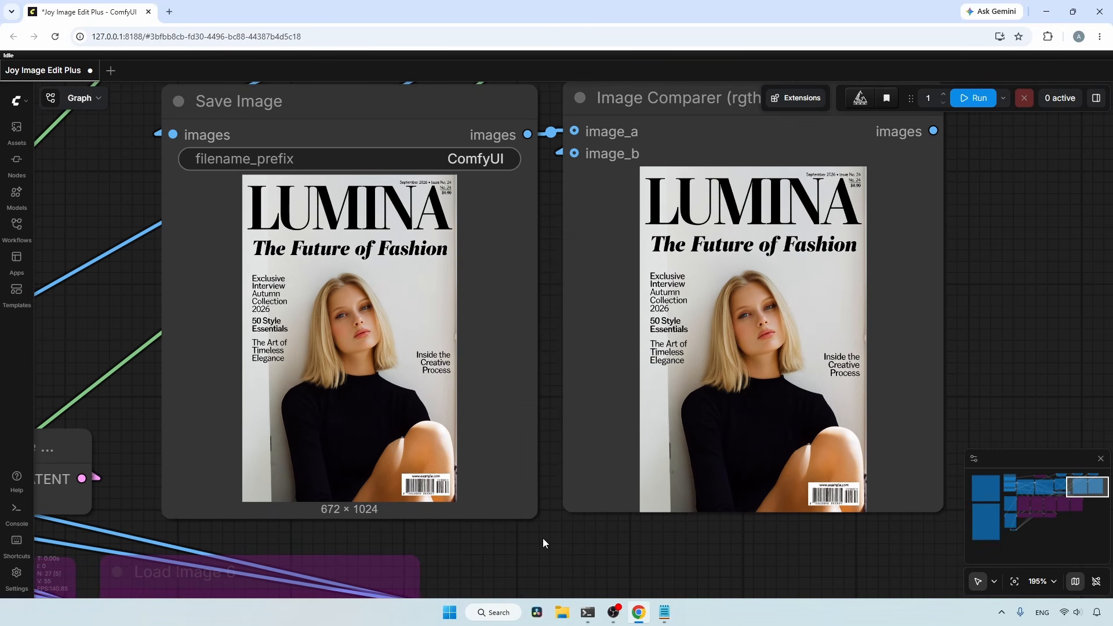